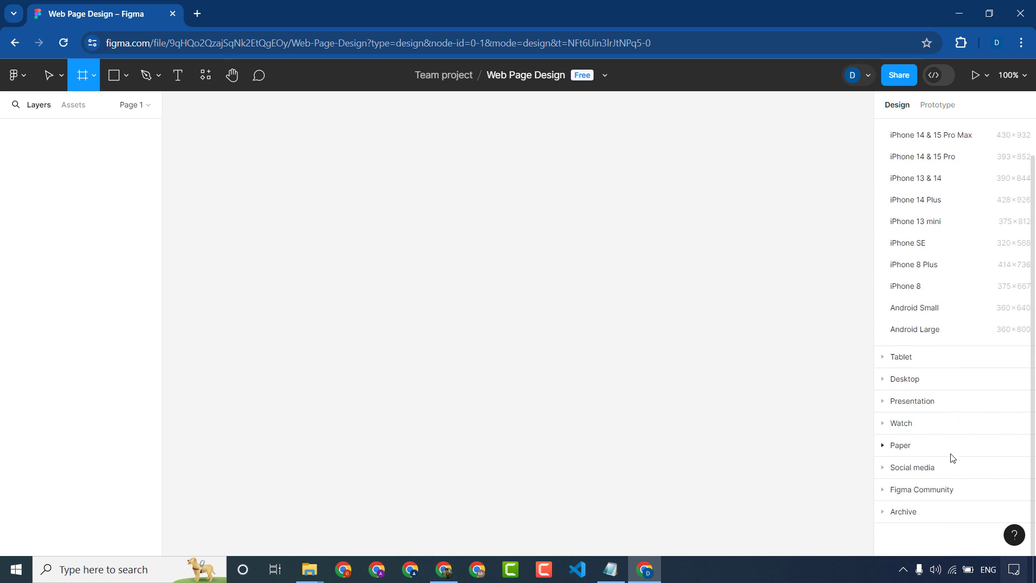
- Create a Desktop preset frame of 1440 × 1024 on the empty canvas
left_click(917, 421)
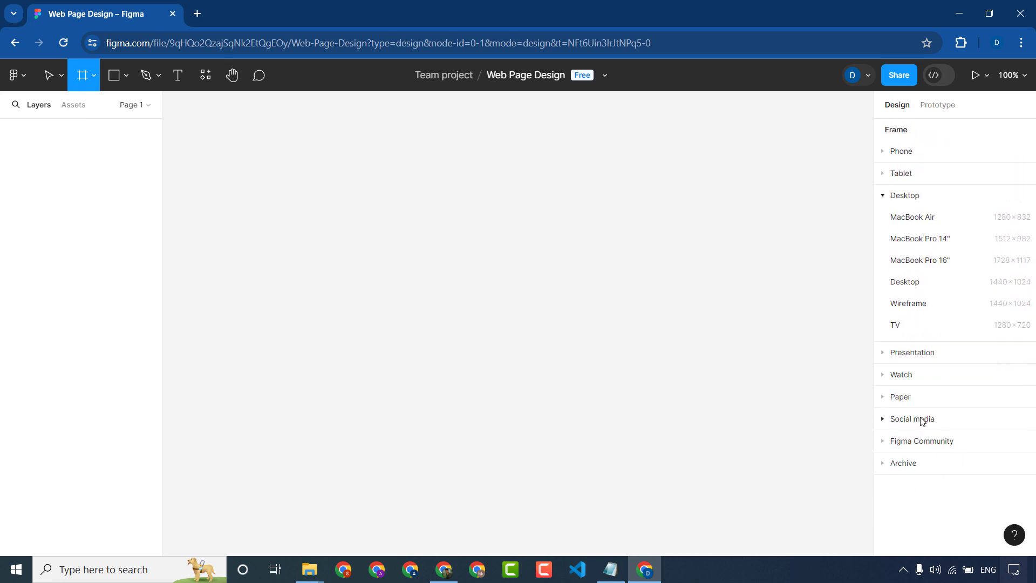
left_click(950, 283)
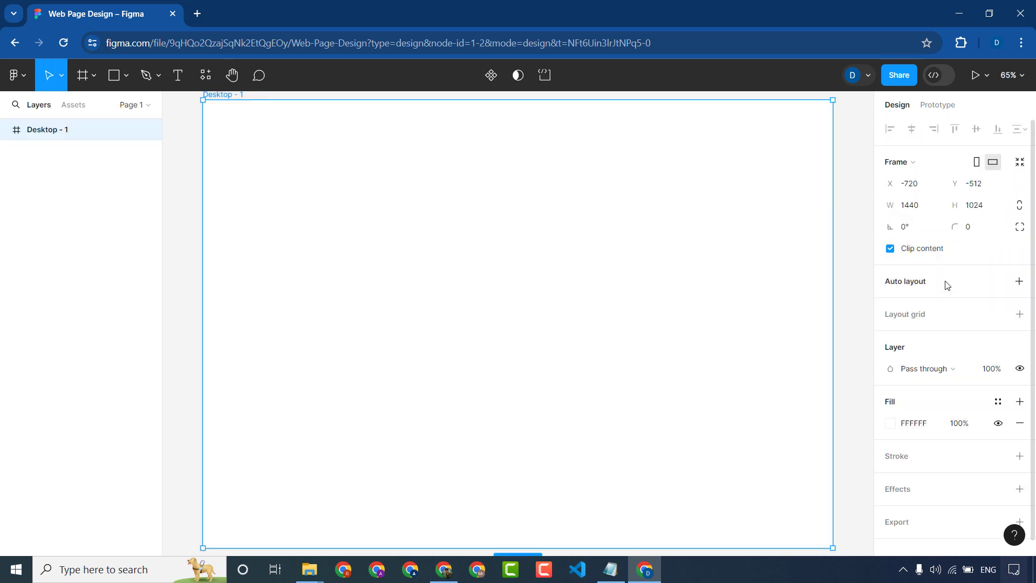
left_click(854, 333)
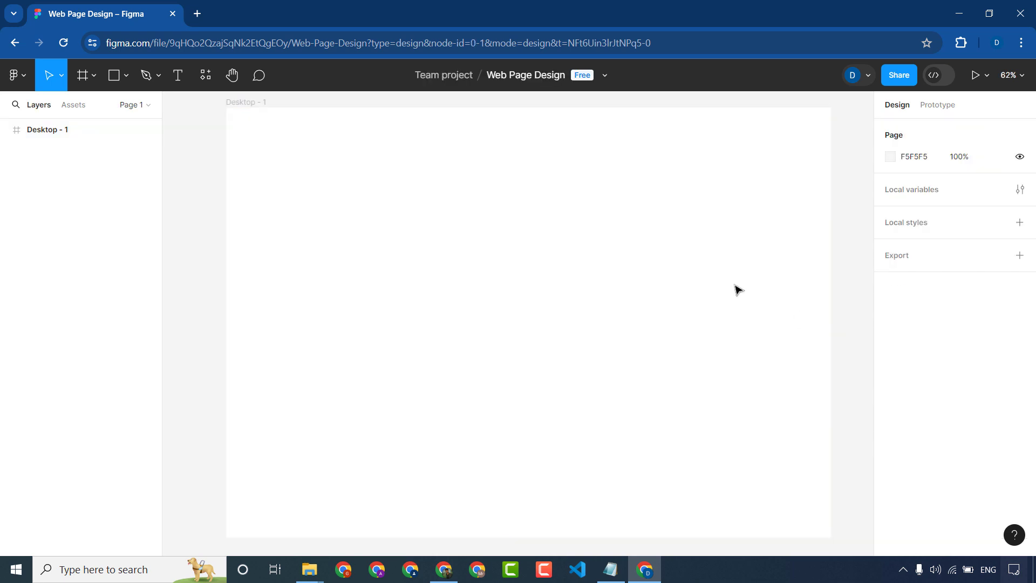
left_click(736, 289)
left_click(189, 160)
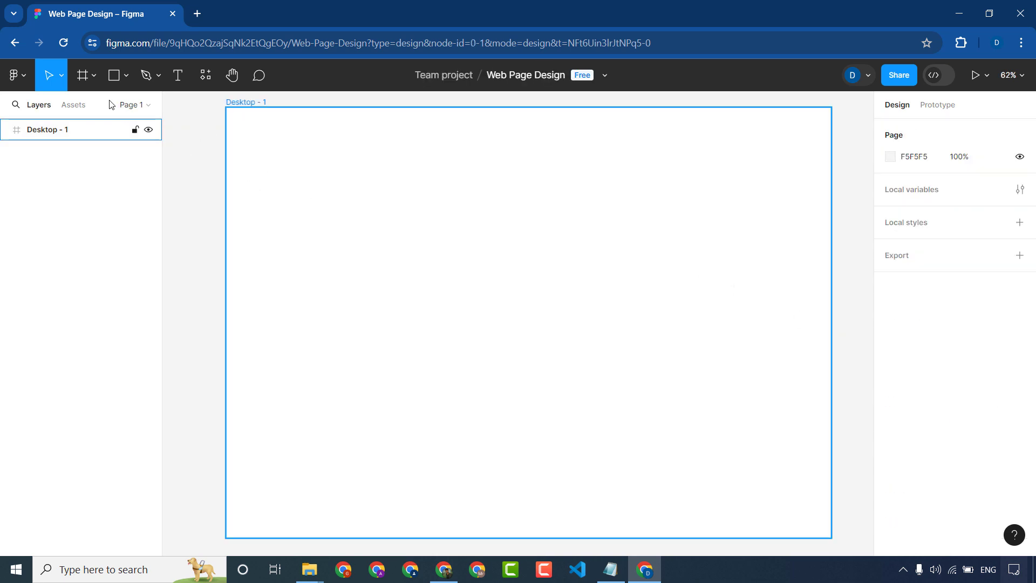
- Copy the background colour code F8FDFF from the open notes window and return to the design
left_click(357, 191)
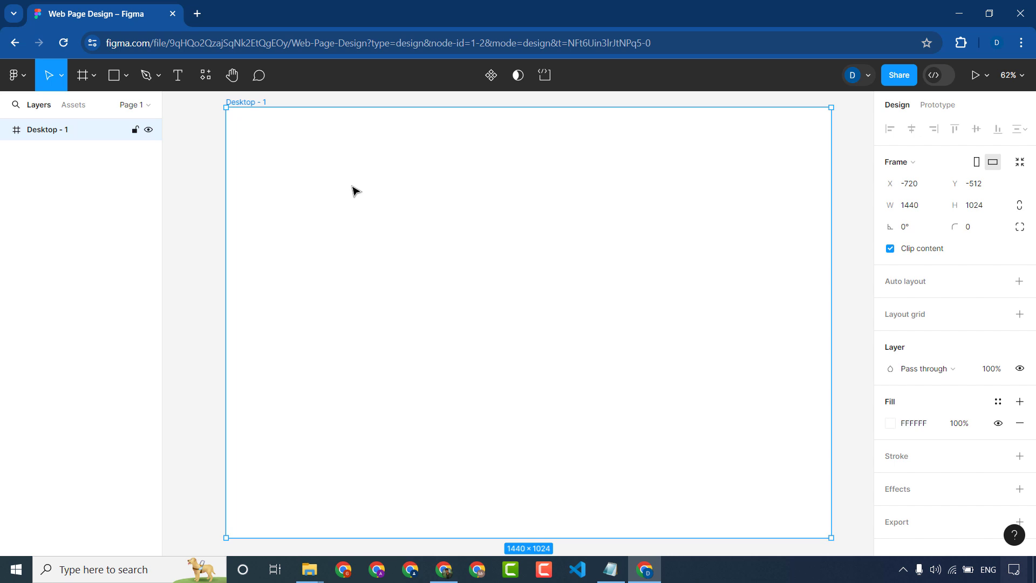
left_click(610, 569)
left_click(598, 319)
left_click_drag(564, 200, 627, 201)
key("ctrl+c")
left_click(203, 231)
left_click(469, 199)
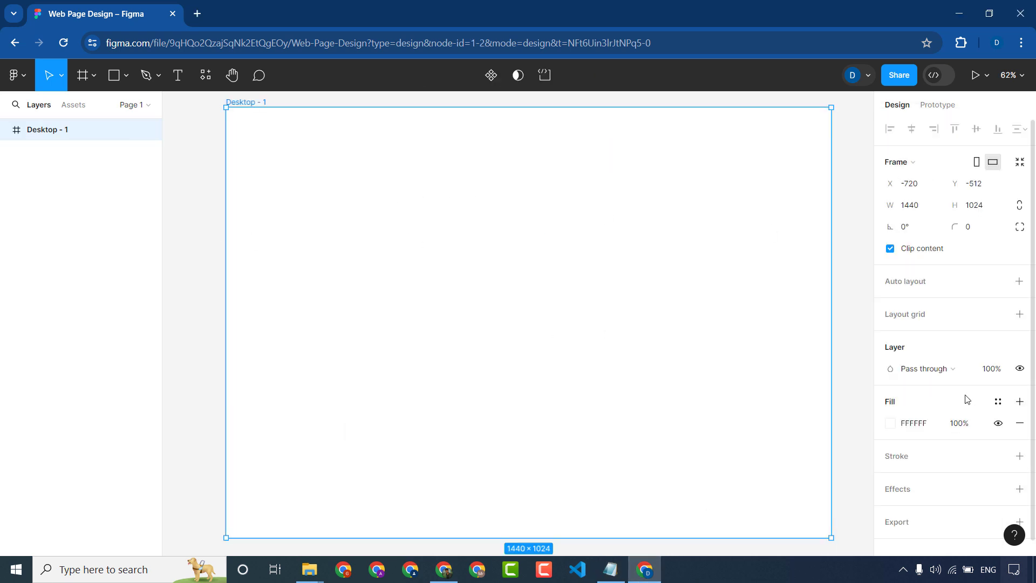
- Set the desktop frame's fill colour to F8FDFF
scroll(938, 409, "down", 1)
left_click(893, 409)
left_click(918, 408)
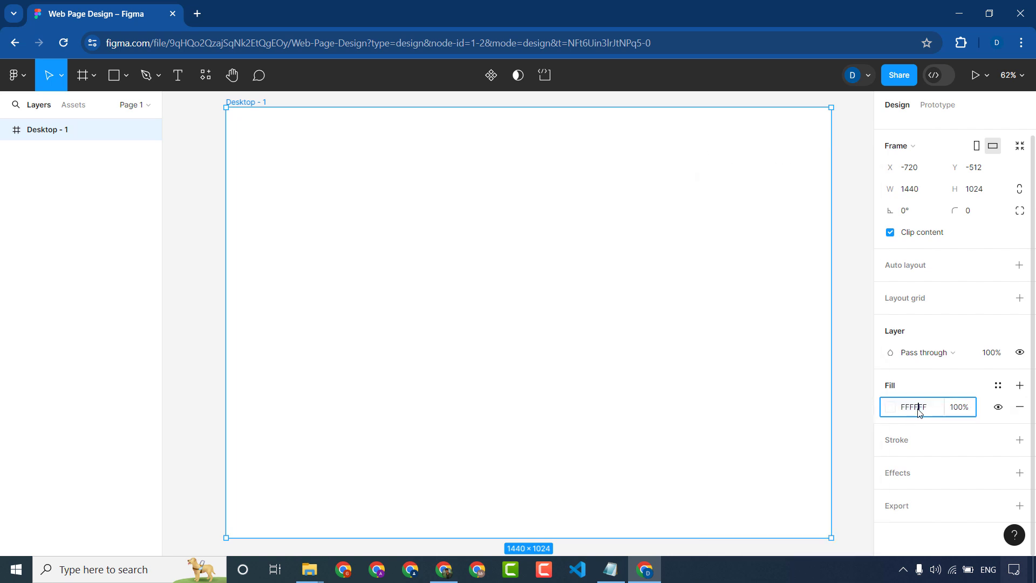
key("ctrl+v")
key("Return")
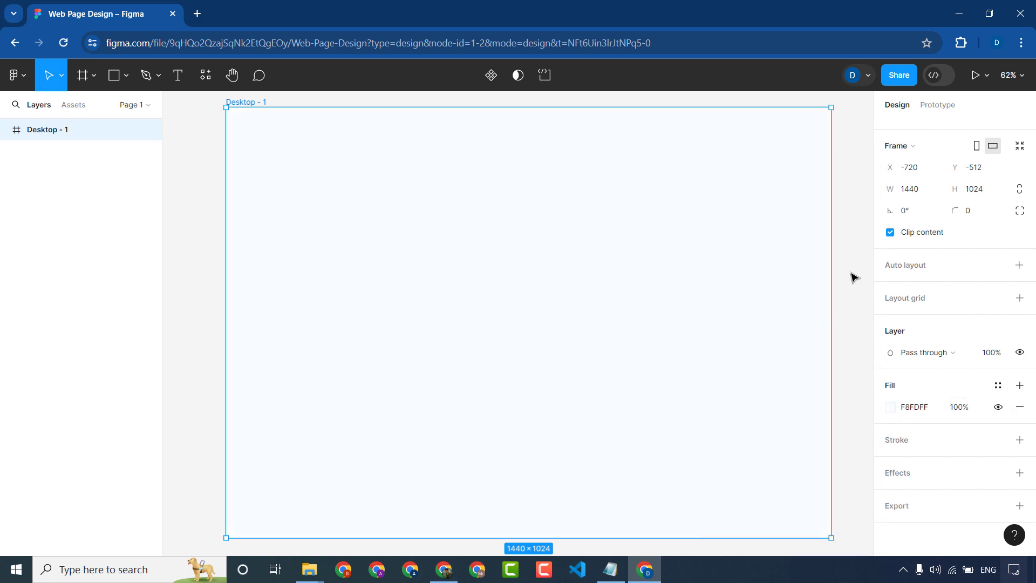
left_click(852, 277)
left_click(507, 199)
left_click(210, 161)
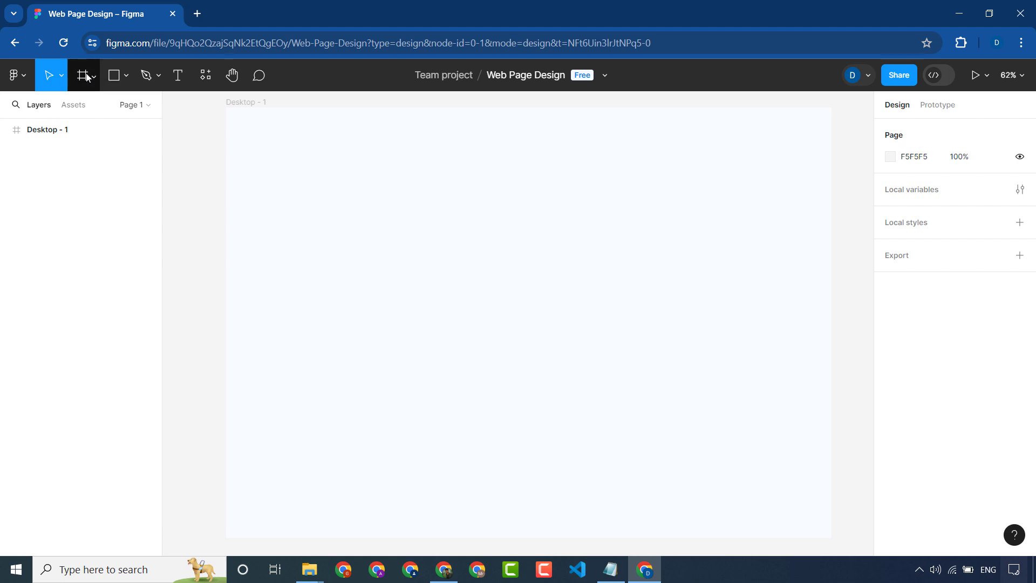
- Draw a wide header rectangle of about 1425 × 87 across the upper edge of the desktop frame
left_click(86, 76)
left_click(114, 75)
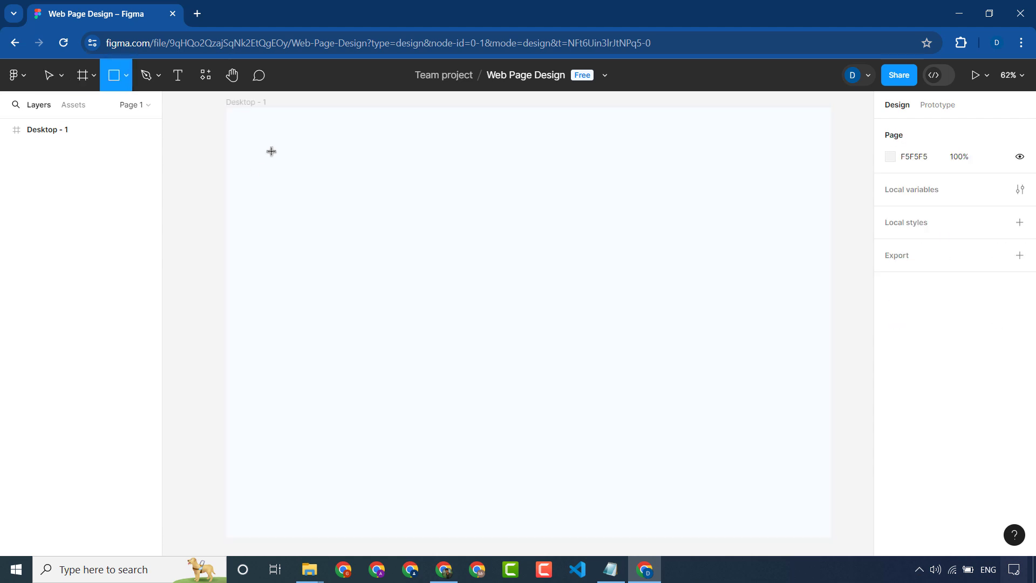
left_click(128, 79)
left_click(119, 107)
mouse_move(226, 111)
left_mouse_down()
mouse_move(678, 169)
mouse_move(824, 149)
left_mouse_up()
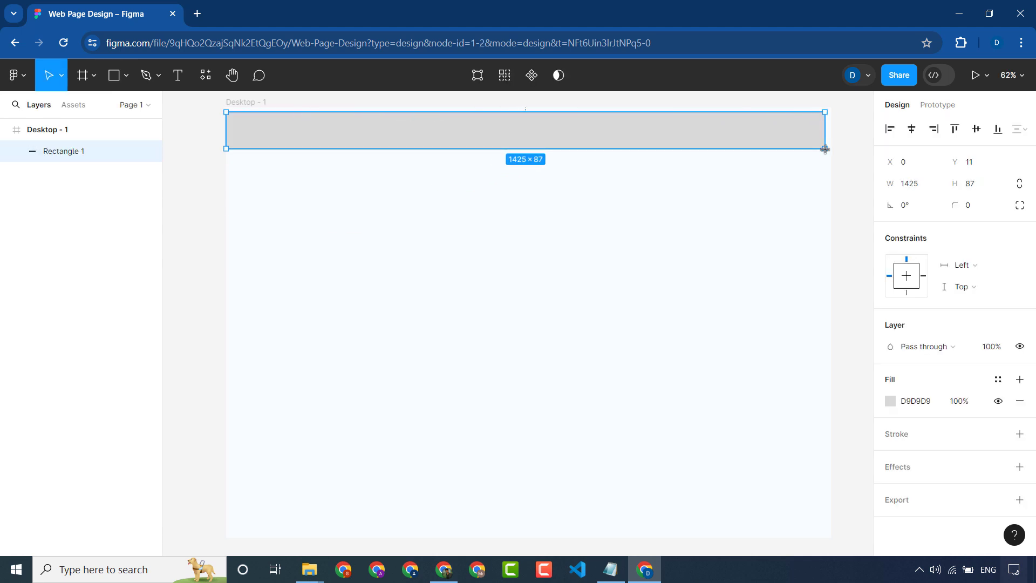
- Nudge the header rectangle to X 7 and Y 10 so it sits centred near the frame's upper edge
key("Right")
key("Right")
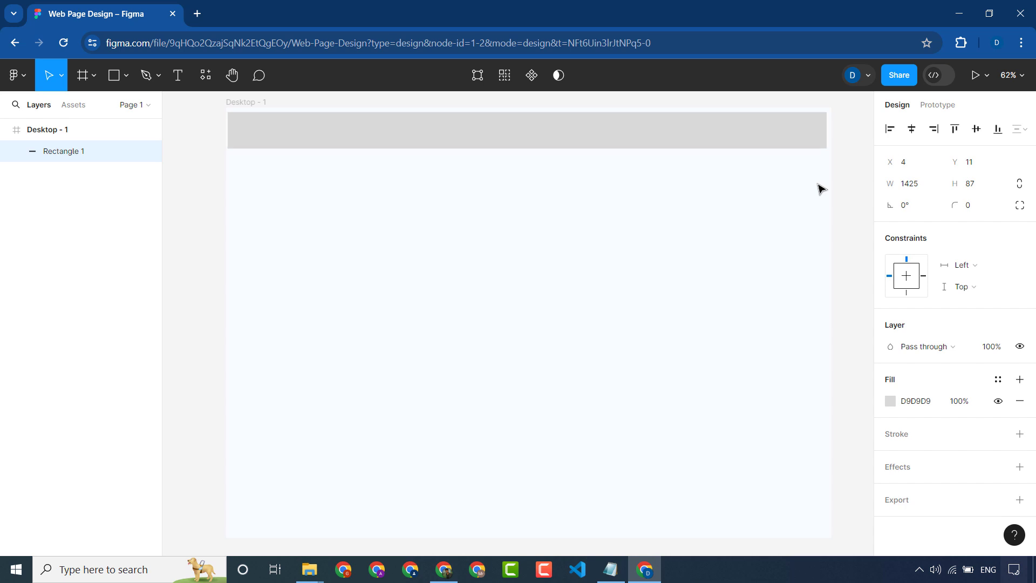
key("Right")
key("Right")
key("Up")
key("Up")
key("Up")
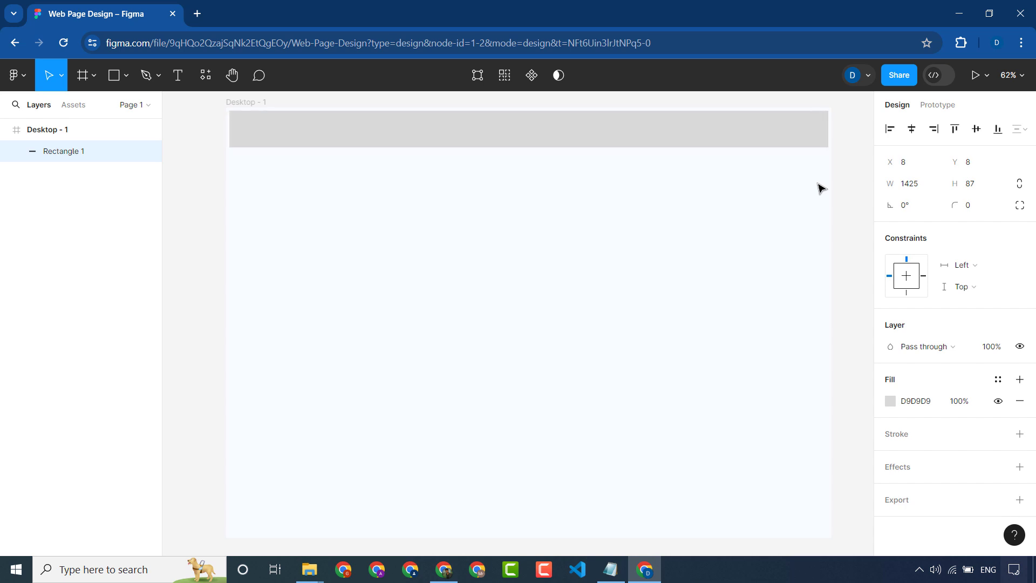
key("Down")
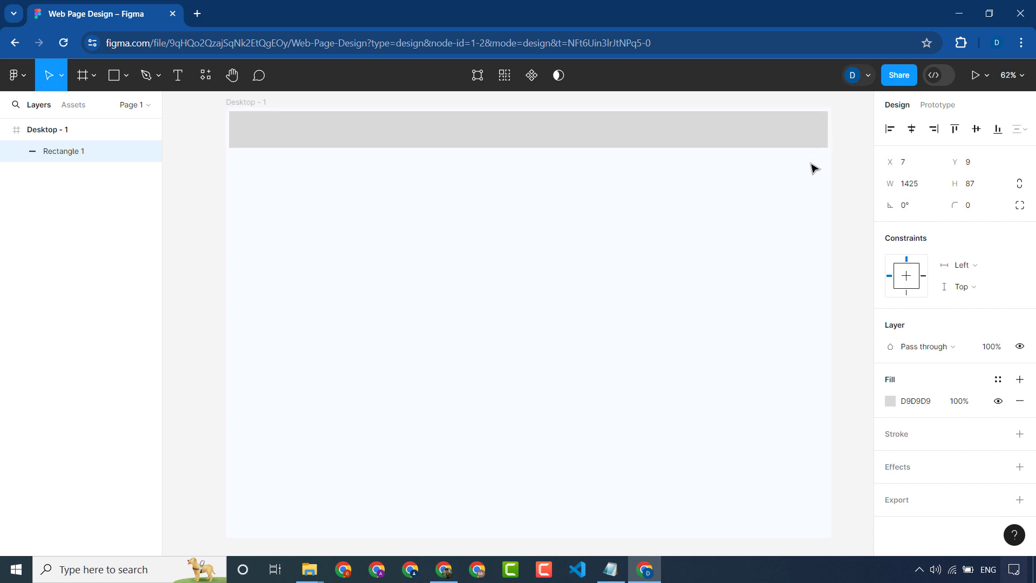
key("Down")
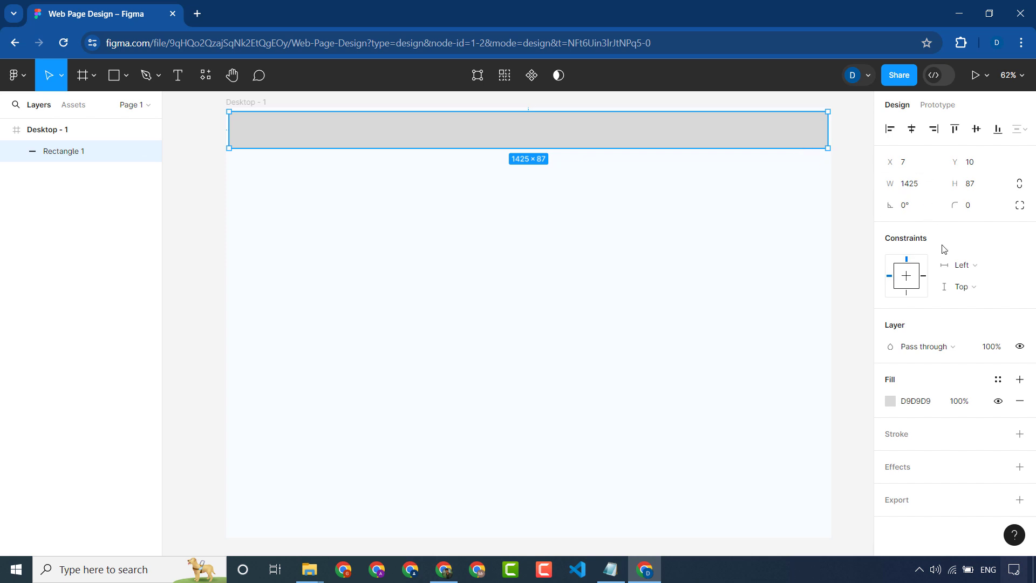
left_click(849, 209)
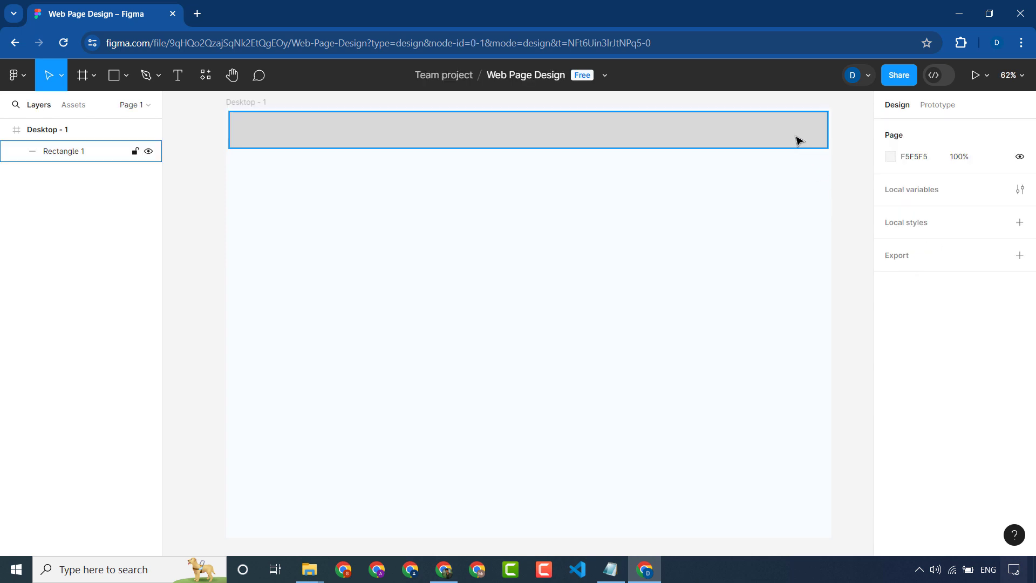
- Set the header rectangle's corner radius to 5
left_click(797, 139)
left_click(983, 205)
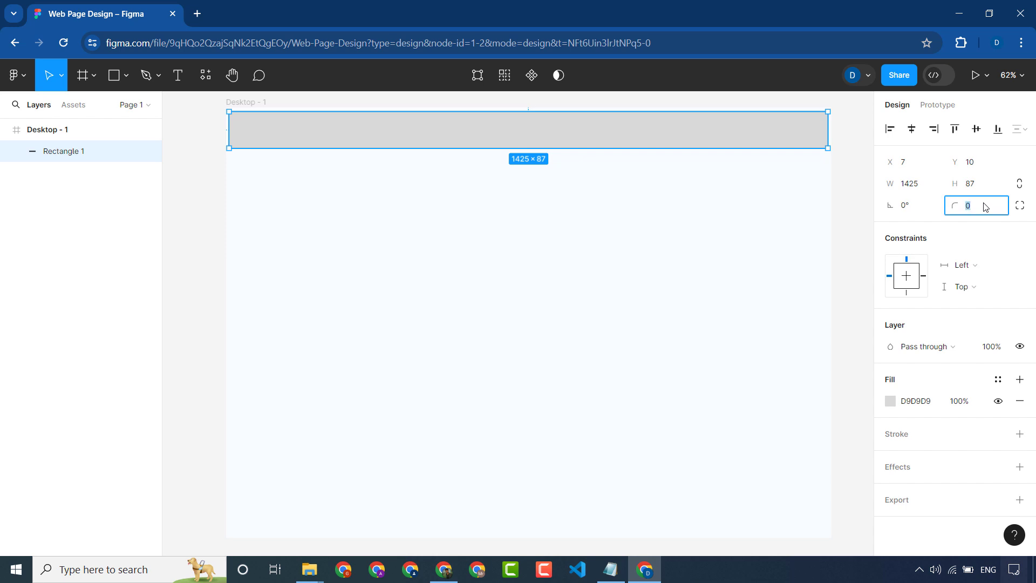
left_click(863, 189)
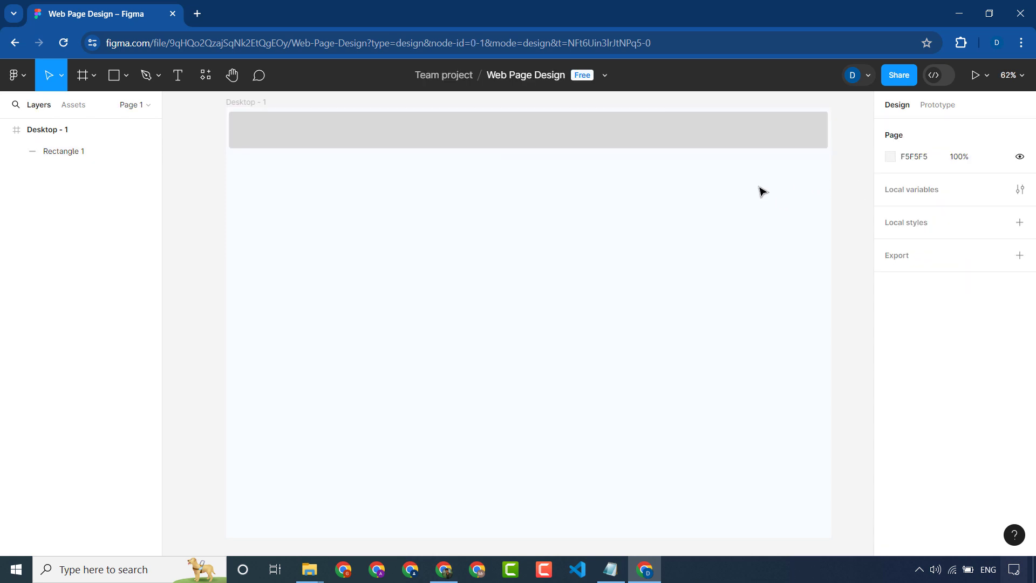
- Change the header rectangle's fill colour to white, FFFFFF
left_click(755, 141)
left_click_drag(902, 404, 916, 405)
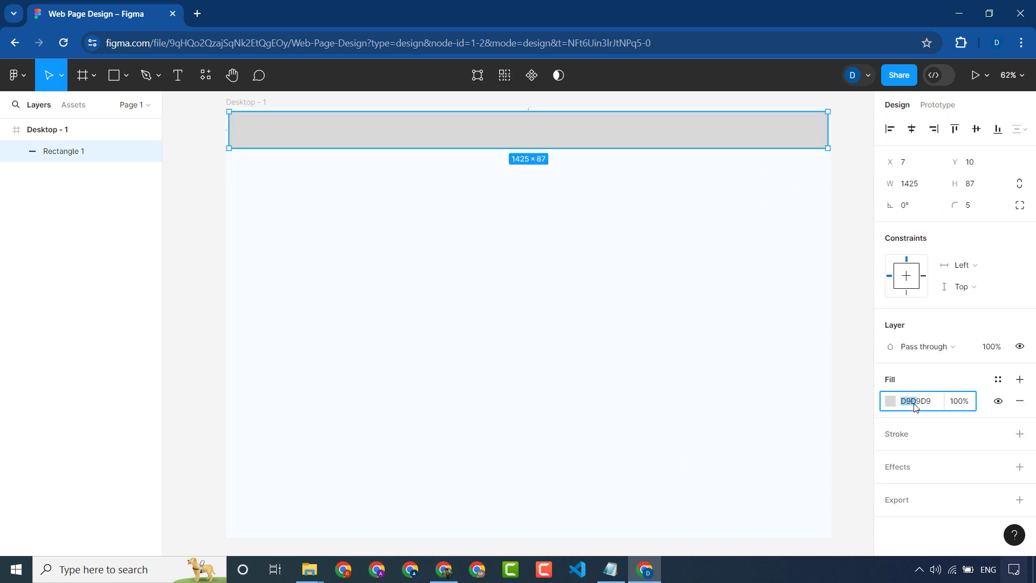
key("BackSpace")
key("BackSpace")
left_click(846, 203)
- Add a drop shadow effect to the header rectangle and set its Y offset to 0
left_click(678, 139)
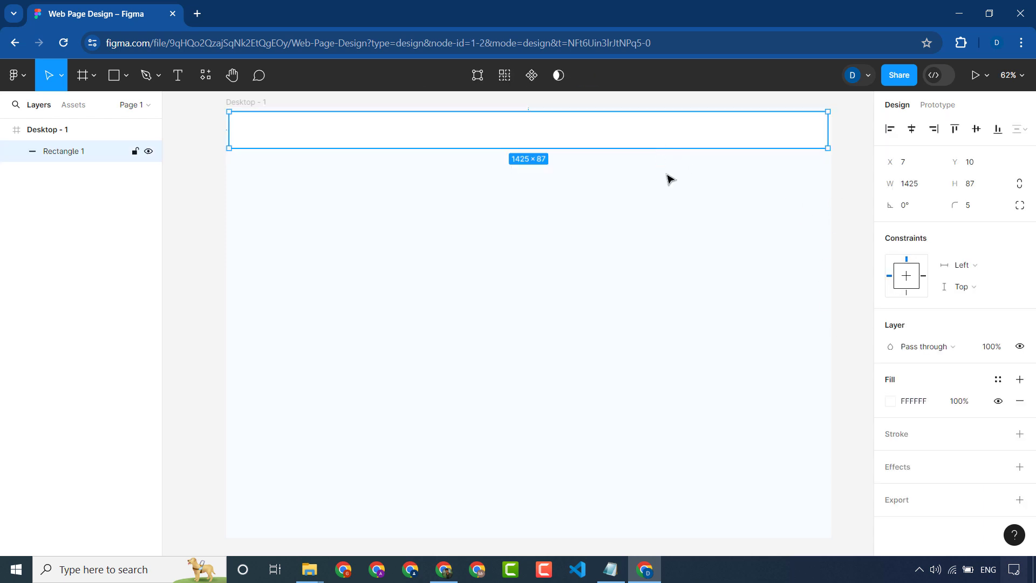
left_click(933, 470)
left_click(935, 493)
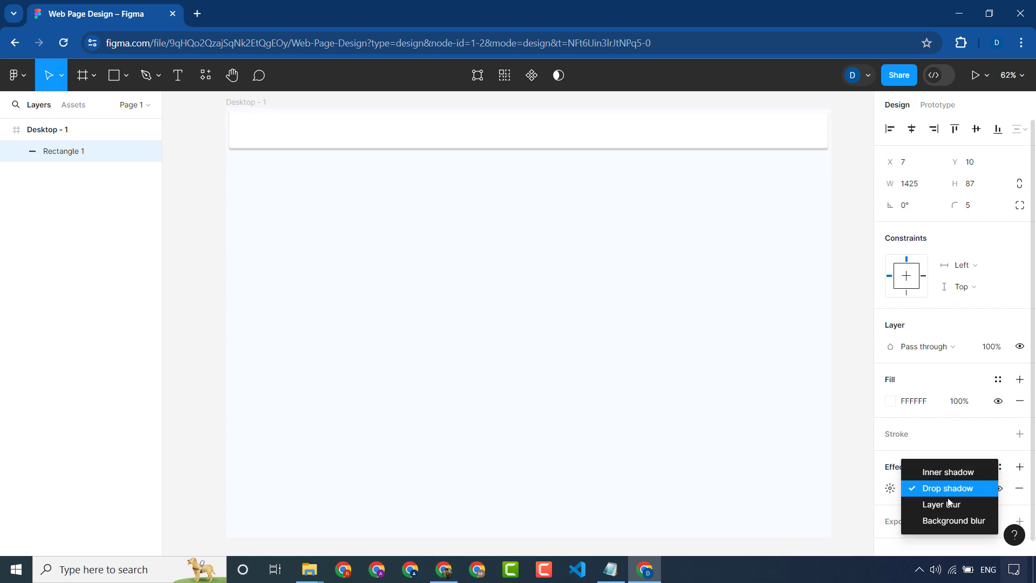
left_click(947, 490)
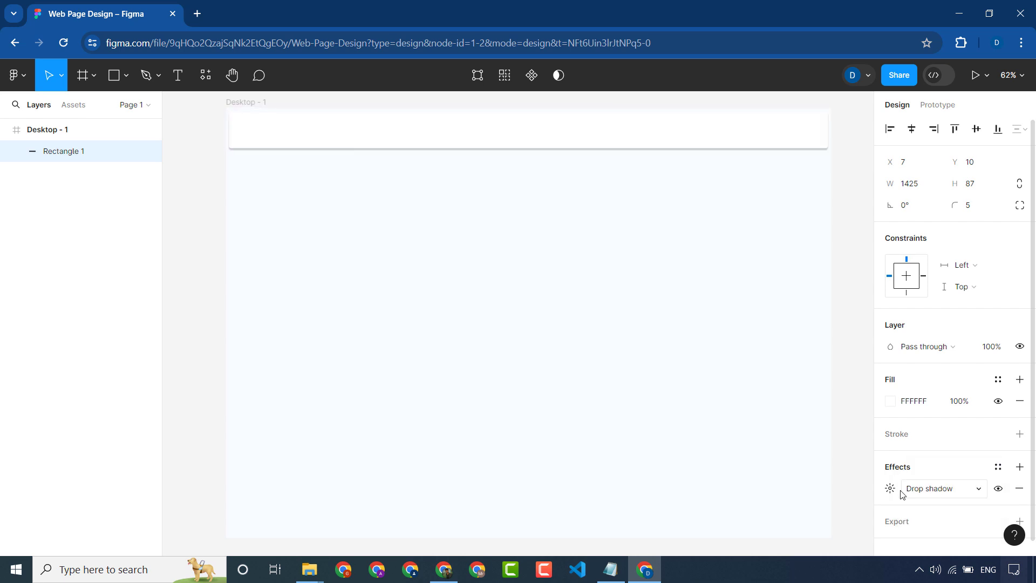
left_click(889, 488)
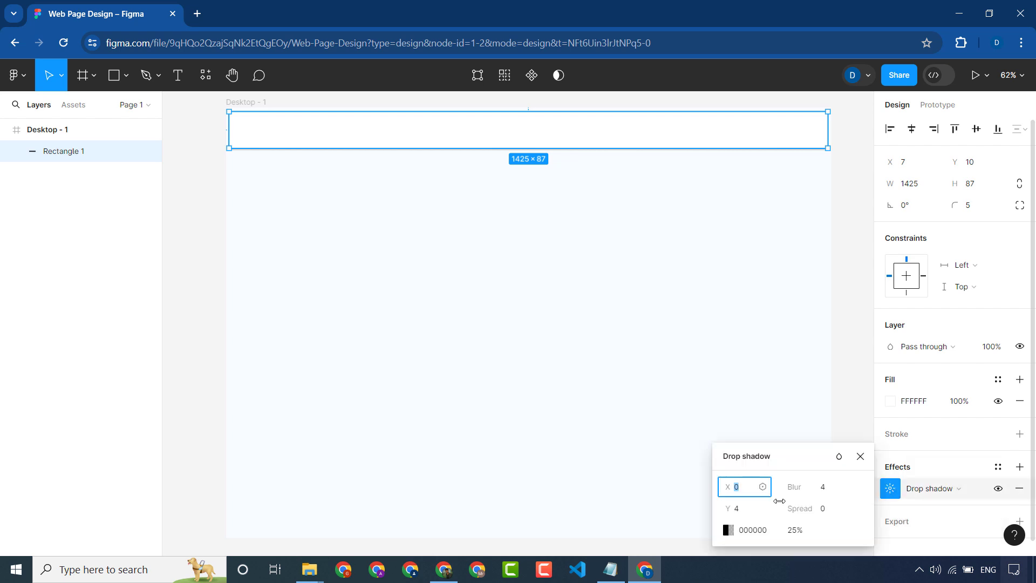
left_click(747, 509)
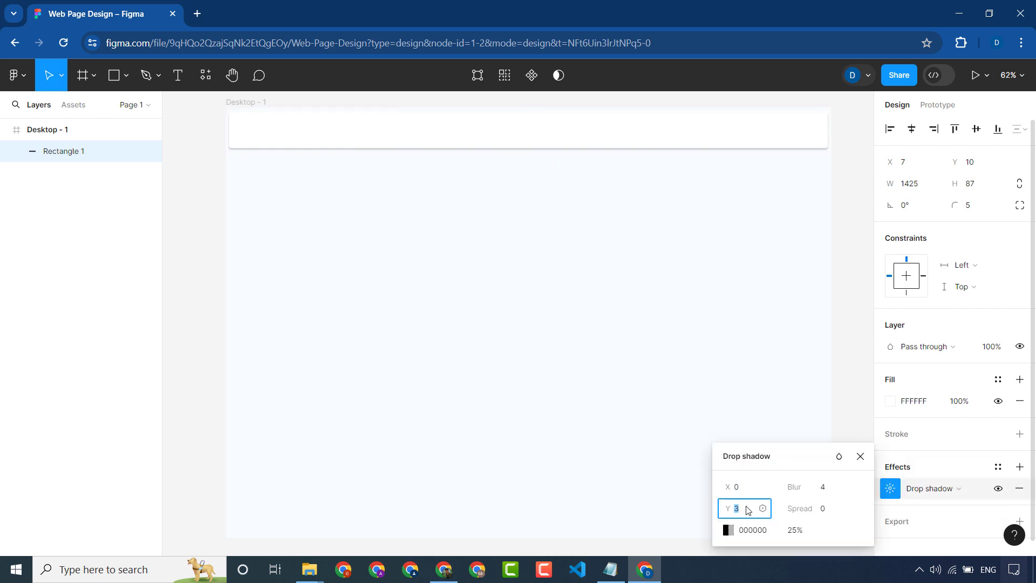
type("1")
key("Return")
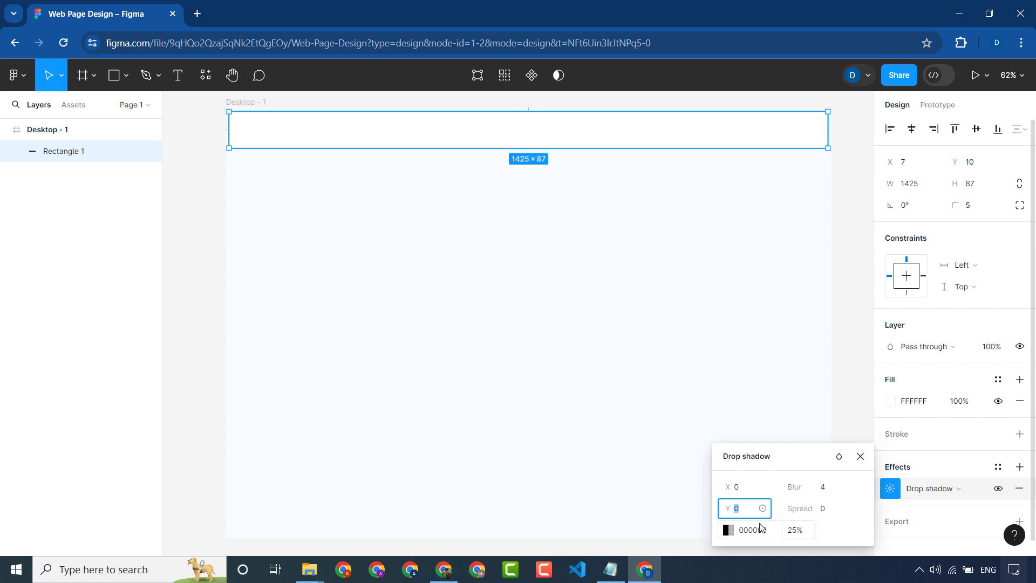
- Try the header's drop shadow with a blur of 2 and spread values of 4 and 3
left_click(829, 488)
left_click(833, 509)
type("2")
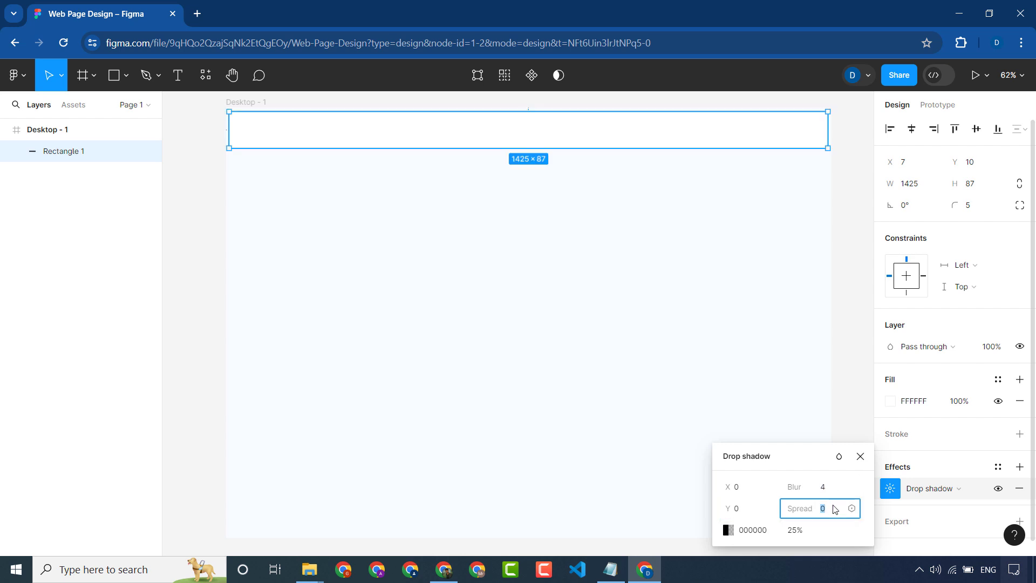
key("Return")
type("4")
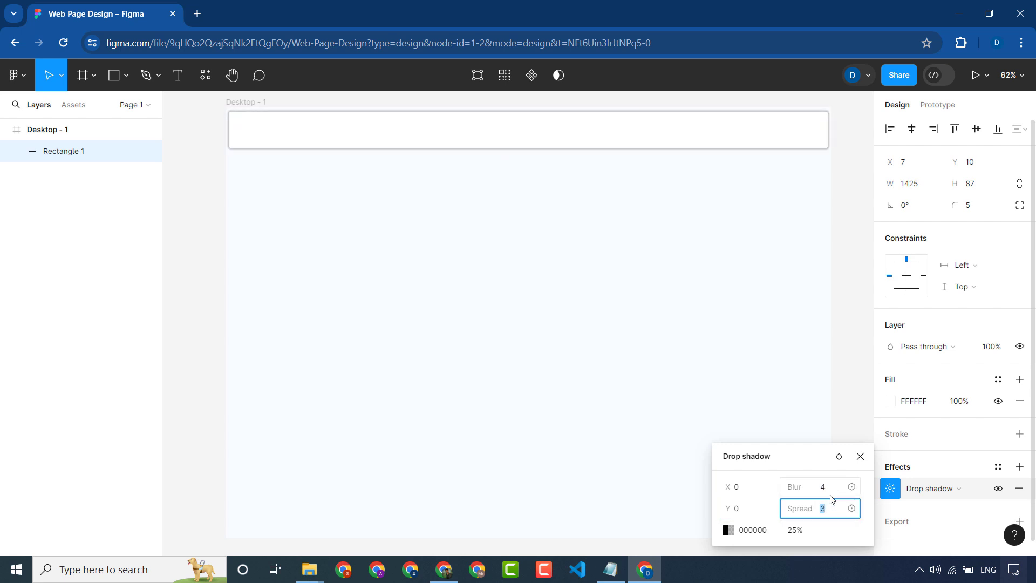
left_click(831, 489)
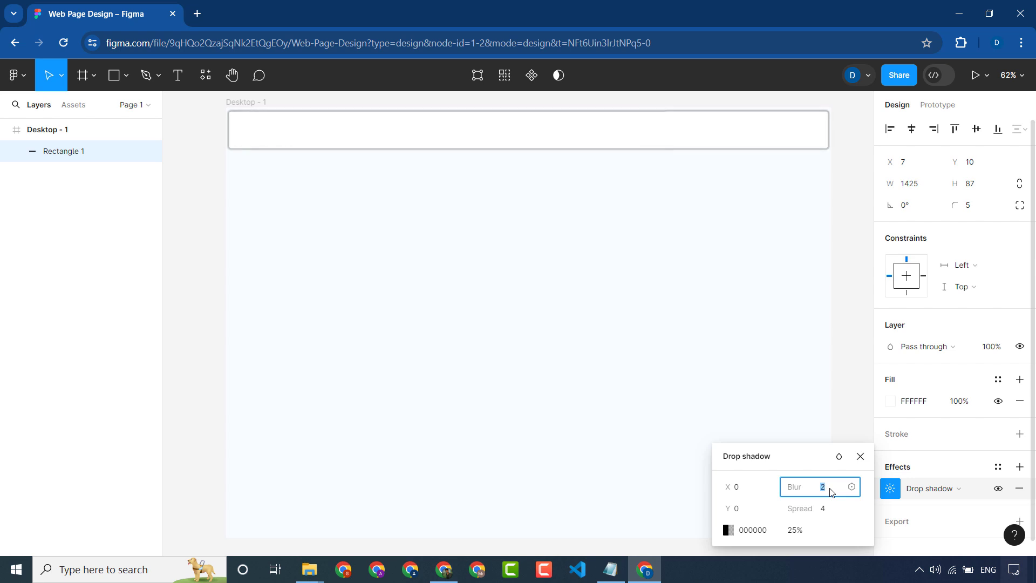
left_click(832, 508)
type("3")
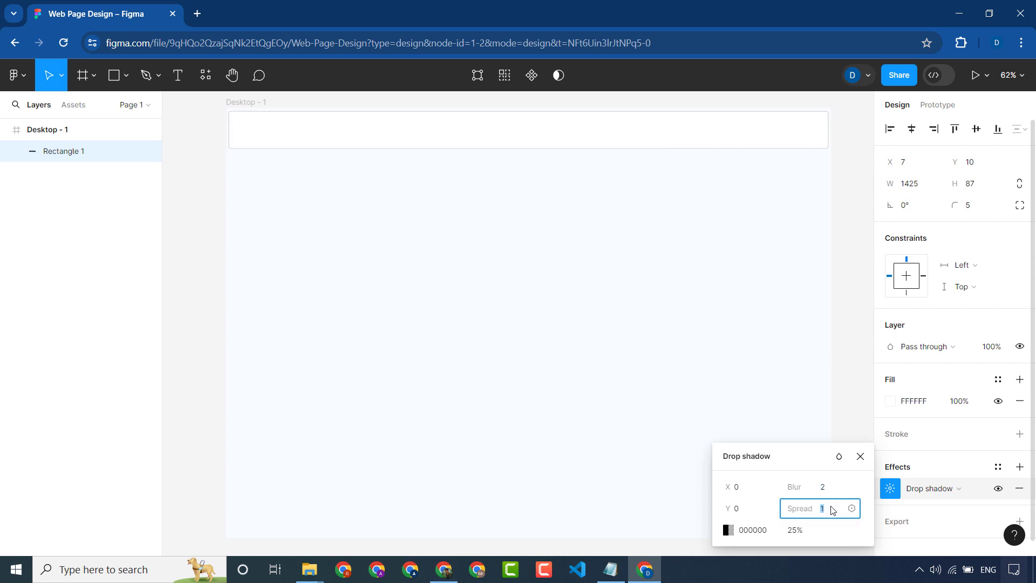
key("Return")
- Set the header's drop shadow to blur 7 and spread 1, and close the shadow settings
left_click(826, 488)
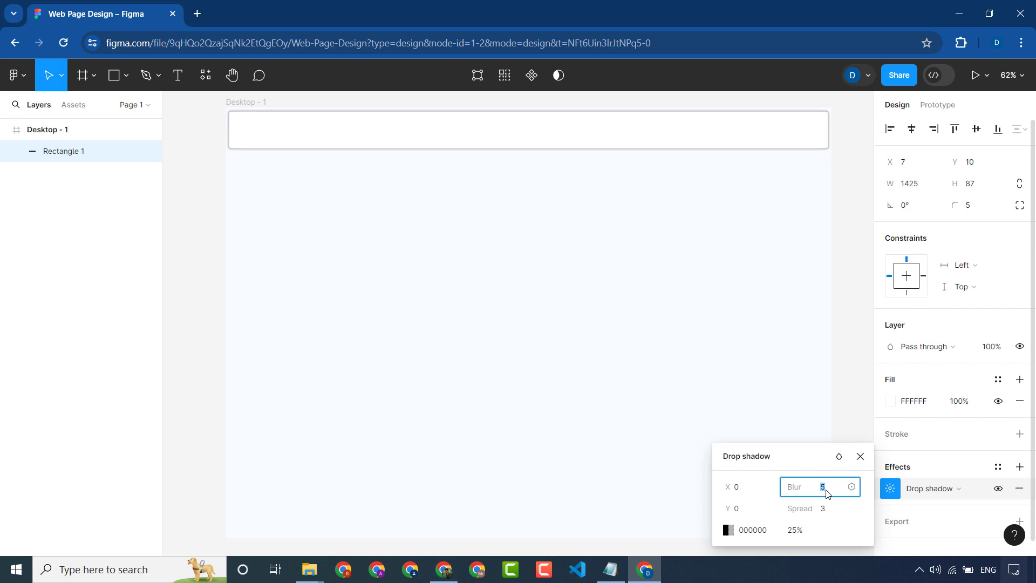
left_click(831, 508)
type("1")
key("Return")
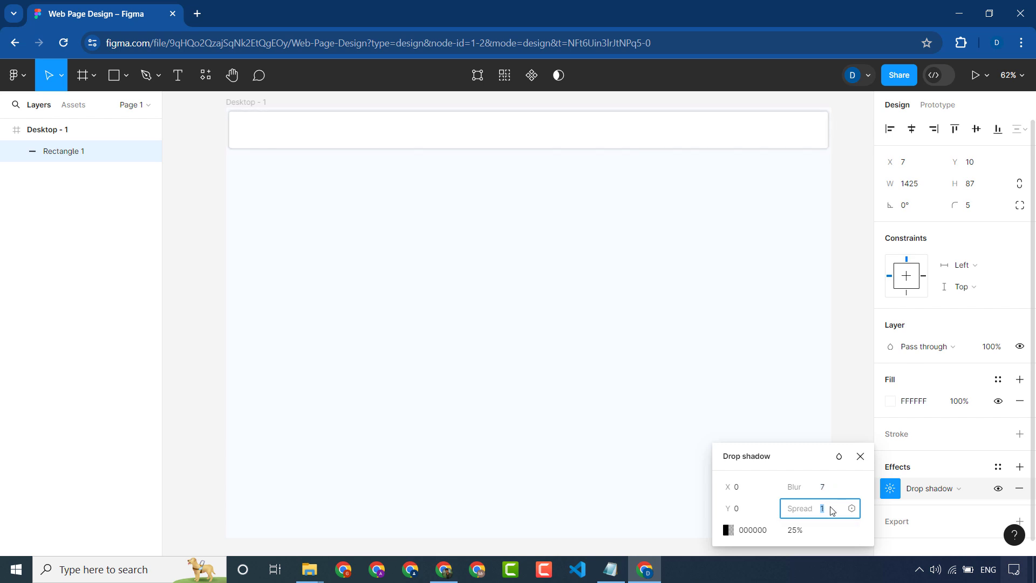
left_click(860, 457)
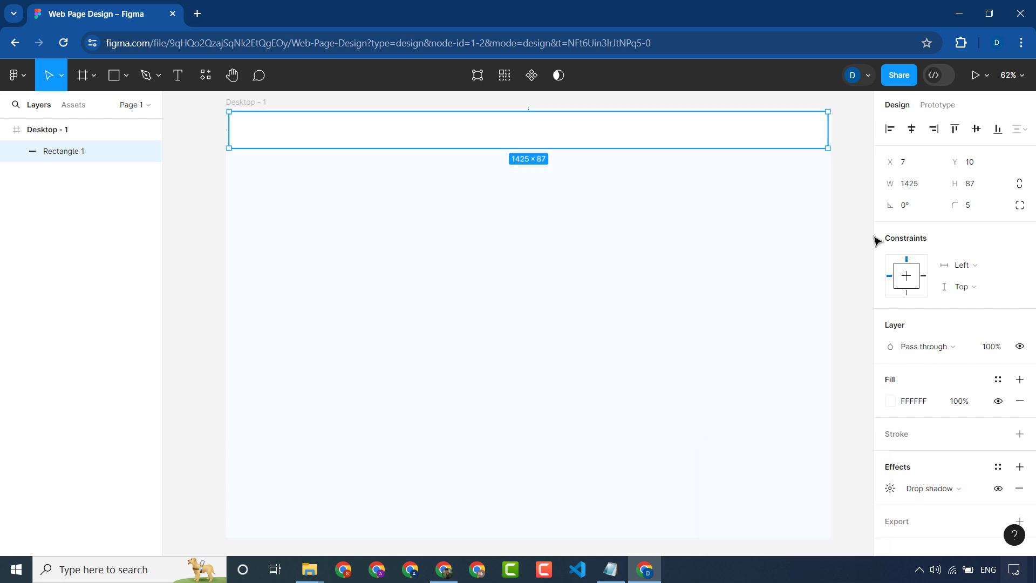
left_click(789, 236)
scroll(770, 234, "up", 1)
scroll(284, 273, "down", 3)
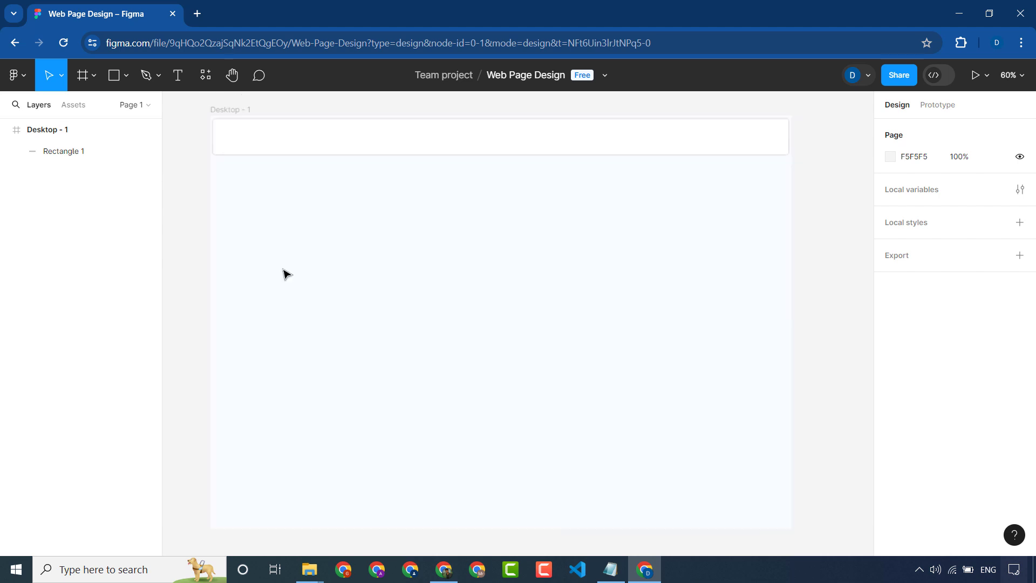
scroll(302, 178, "up", 5)
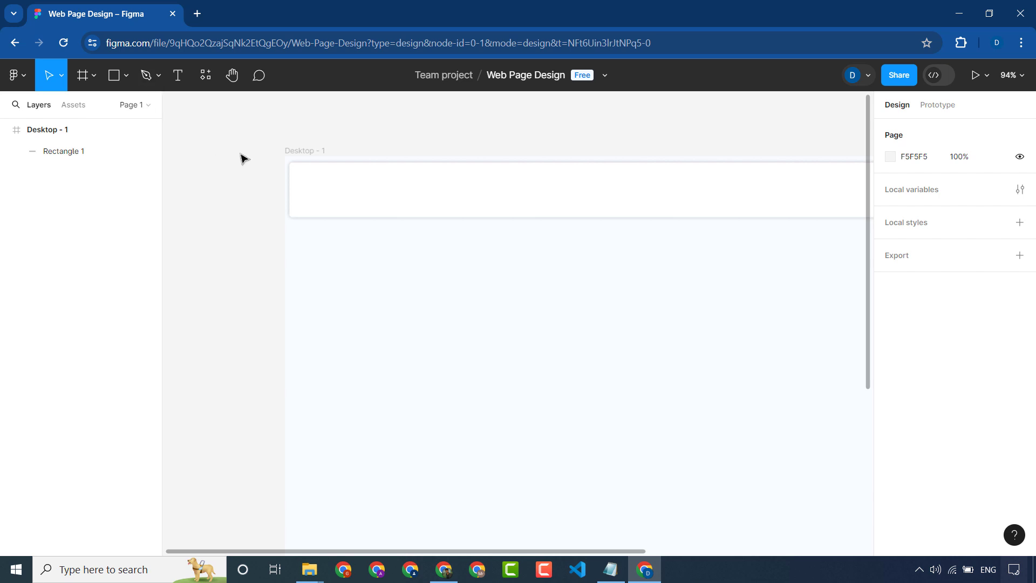
left_click(231, 74)
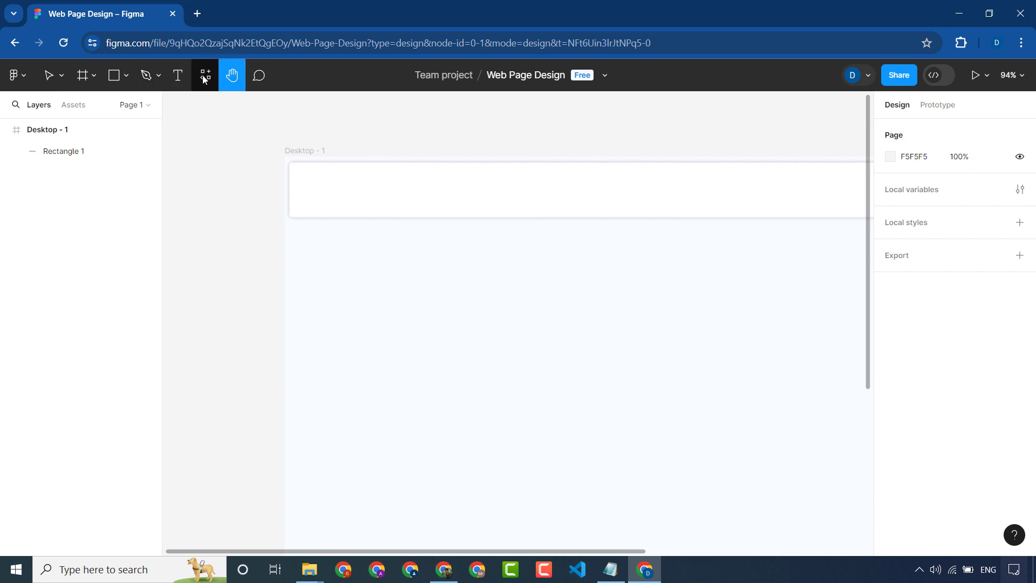
- Place the logo image file from disk onto the header rectangle, replacing its white fill with the image
left_click(204, 77)
left_click(169, 133)
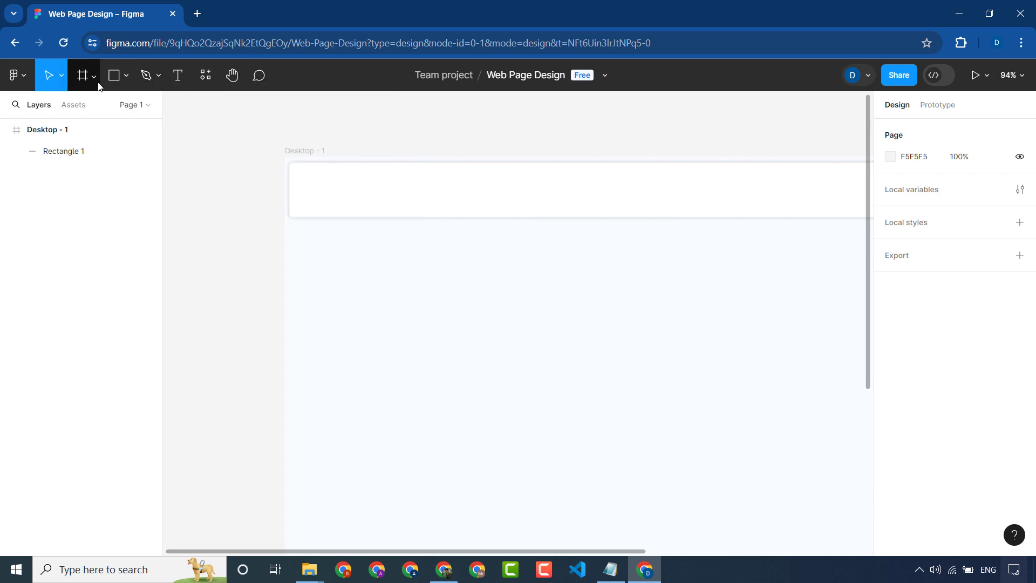
left_click(94, 76)
left_click(127, 76)
left_click(124, 204)
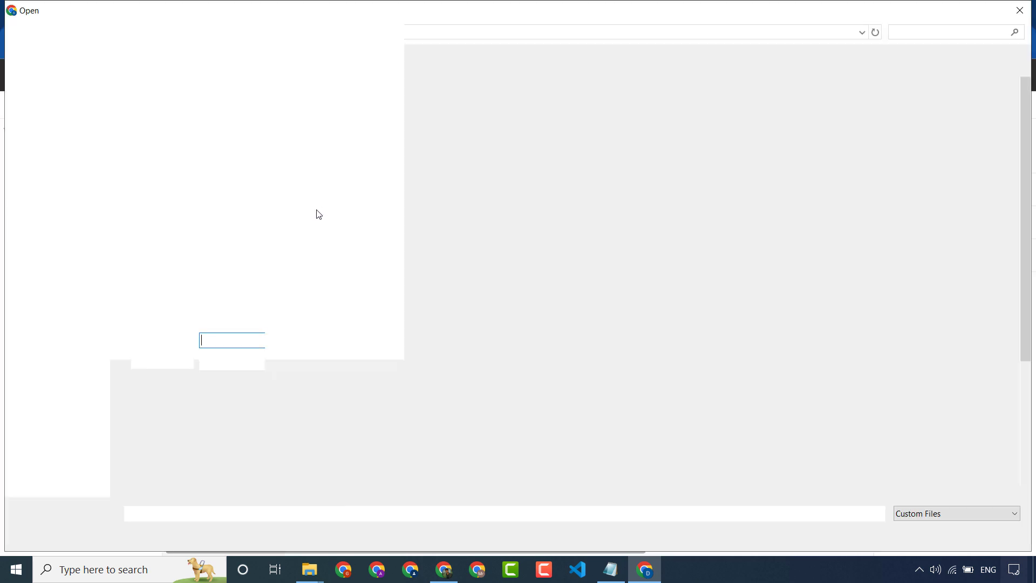
double_click(212, 138)
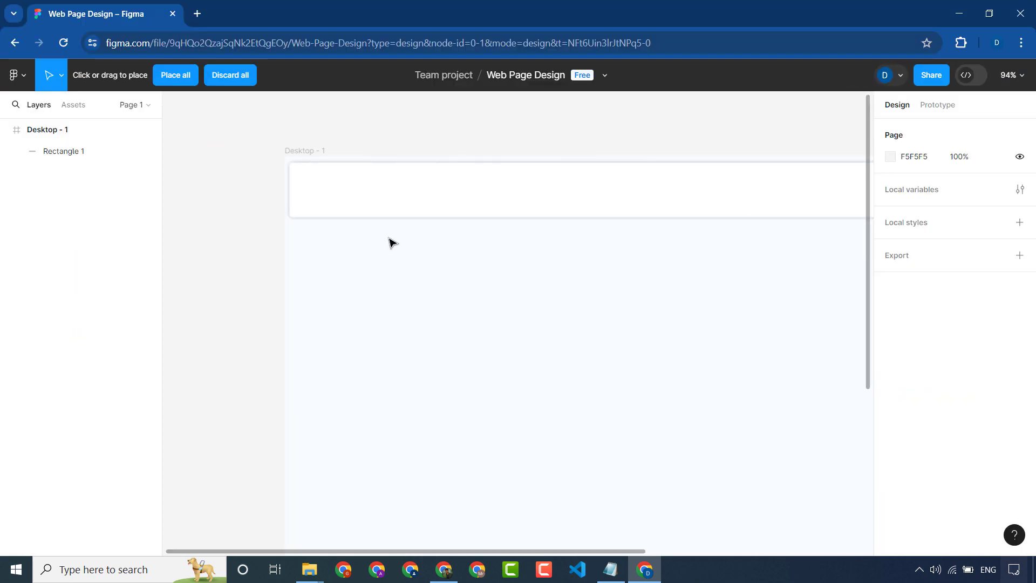
left_click(300, 167)
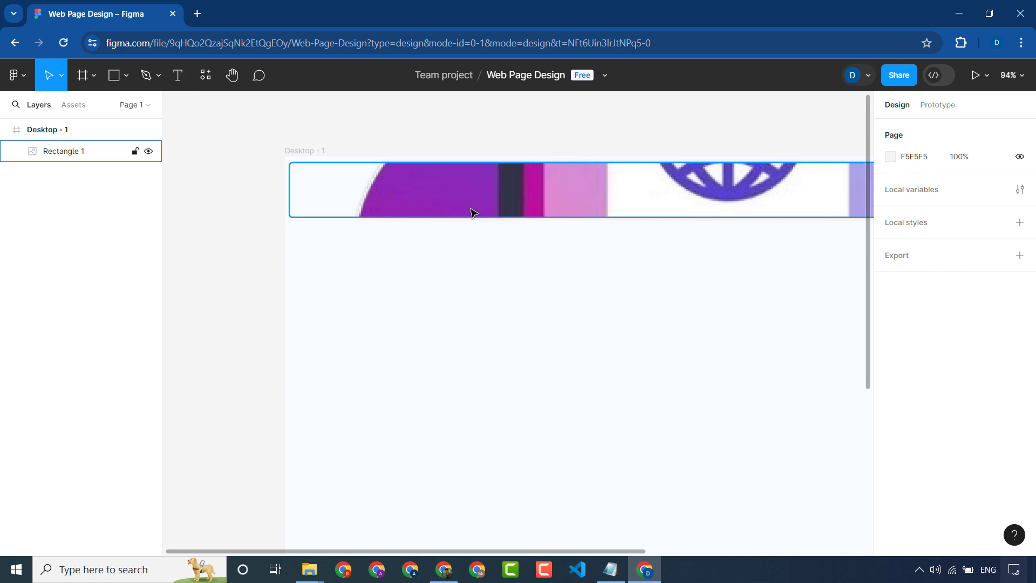
left_click(516, 223)
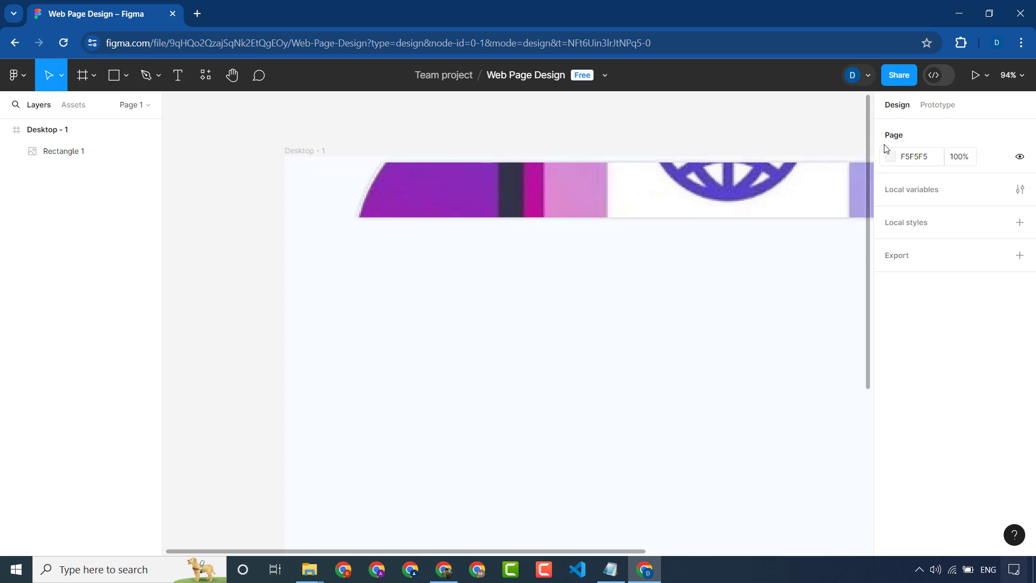
- Resize the image-filled rectangle to a width of 50 and a height of 50
left_click(642, 203)
left_click(915, 185)
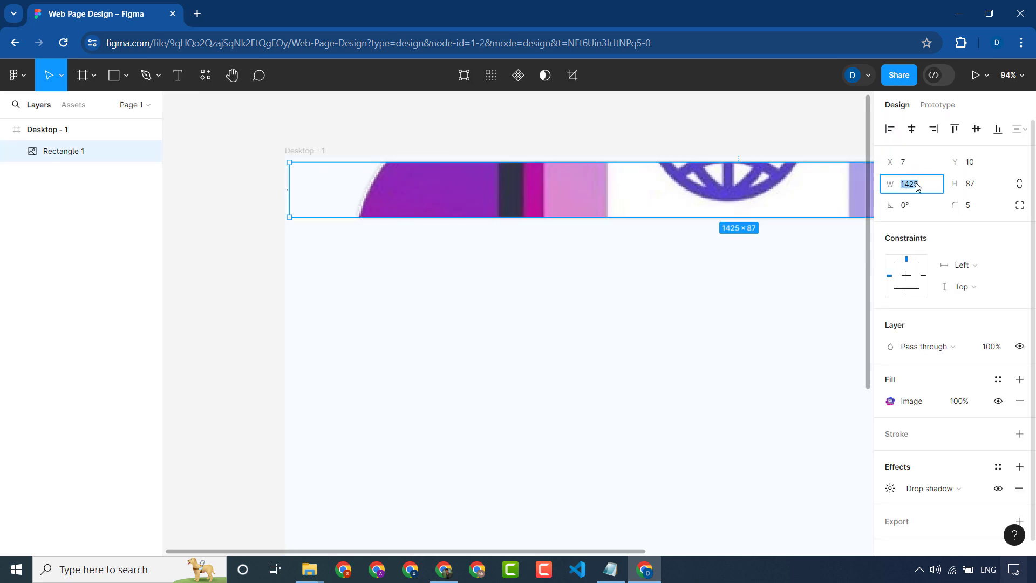
key("Return")
left_click(990, 187)
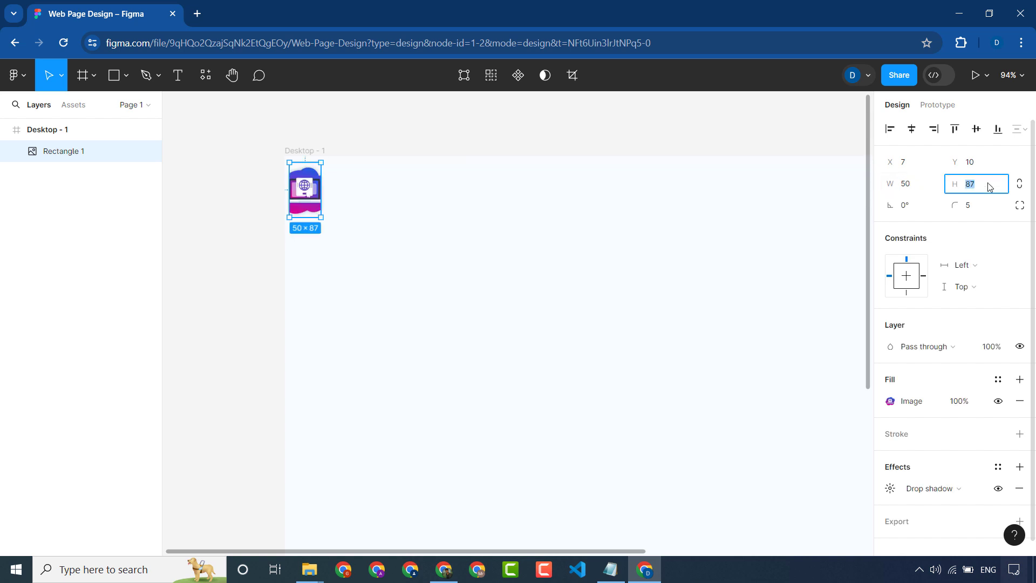
type("50")
key("Return")
left_click(275, 205)
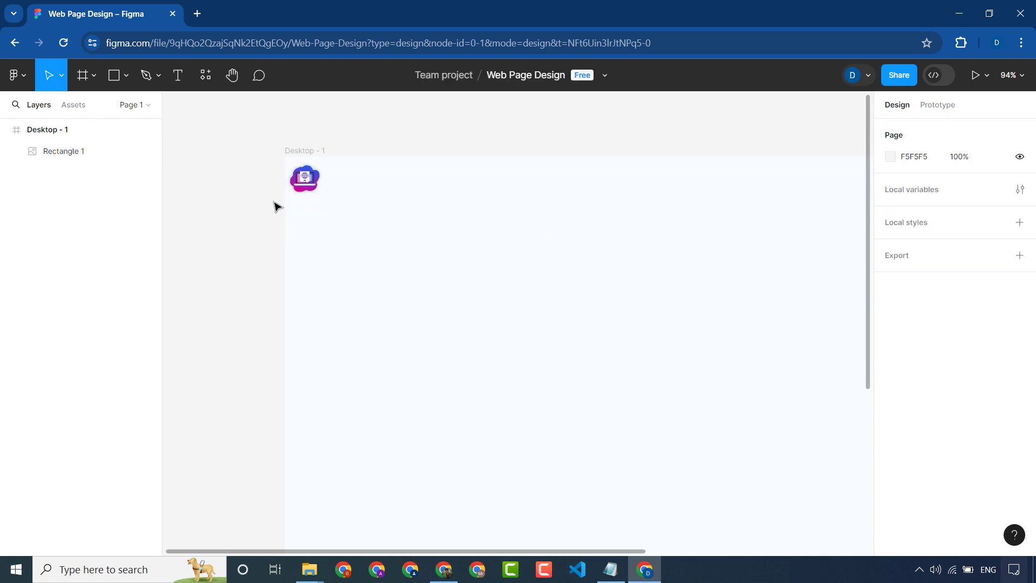
- Move the small logo to about X 35, Y 15 in the frame and copy it
left_click_drag(307, 186, 321, 188)
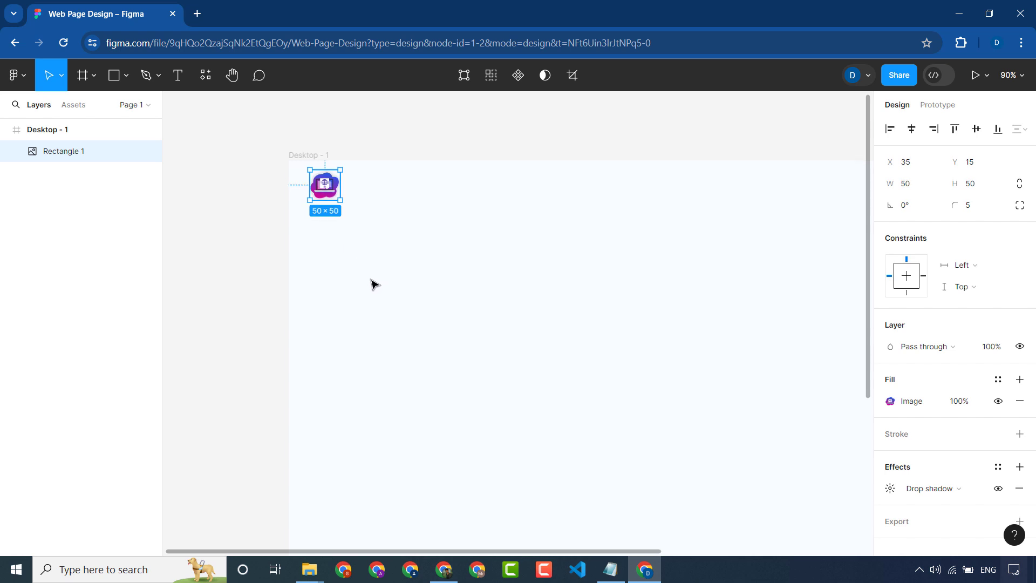
scroll(370, 282, "down", 2)
left_click(64, 135)
left_click(59, 153)
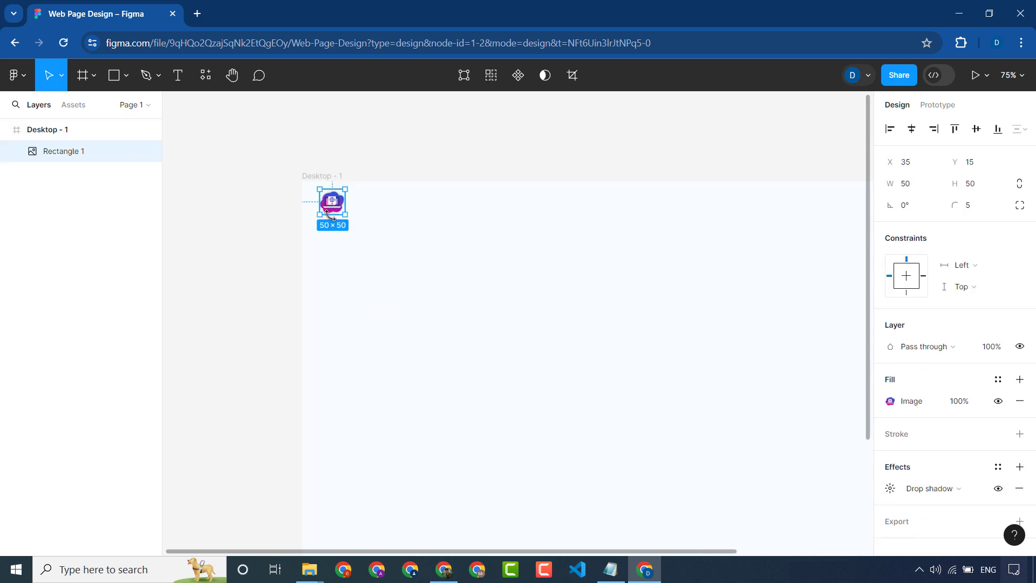
left_click(365, 289)
left_click(341, 204)
left_click(337, 163)
- Undo the move, resizing and image fill to restore the full-width white header rectangle
key("ctrl+z")
left_click(337, 163)
key("ctrl+z")
key("ctrl+z")
key("ctrl+z")
key("ctrl+z")
key("ctrl+z")
key("ctrl+z")
key("ctrl+z")
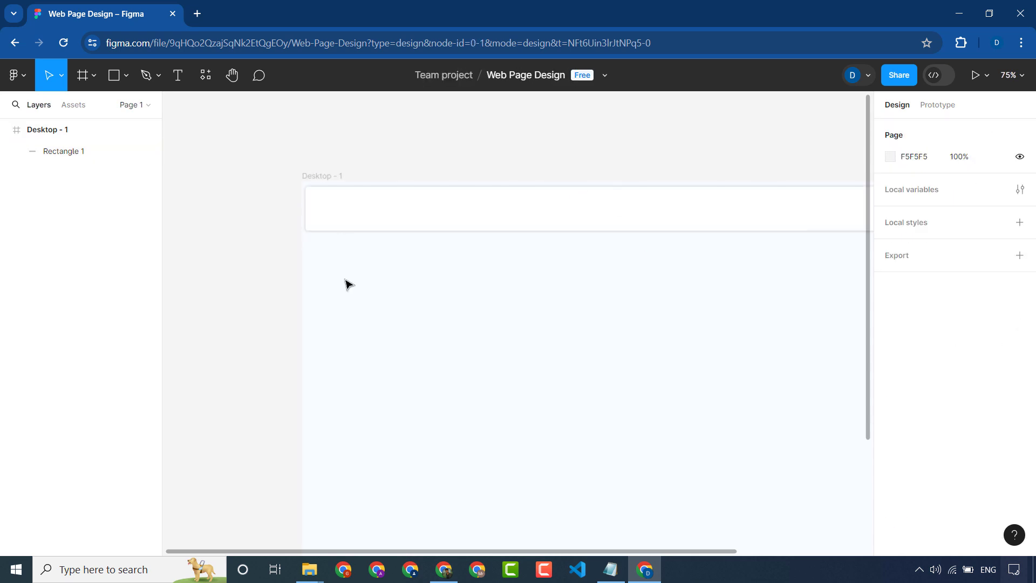
- Paste the copied logo into the frame and place it on the header at about X 32, Y 28
key("ctrl+v")
left_click_drag(333, 204, 334, 209)
scroll(330, 210, "up", 1)
scroll(329, 210, "up", 2)
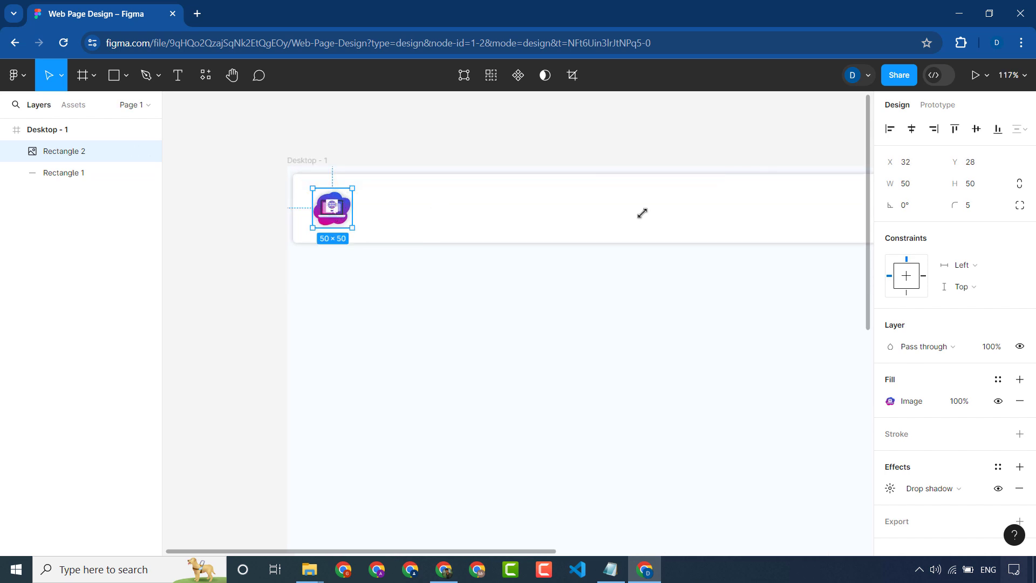
- Set the logo's size to 70 × 70 and move it up in the header to about X 32, Y 18
left_click(915, 190)
type("70")
left_click(968, 187)
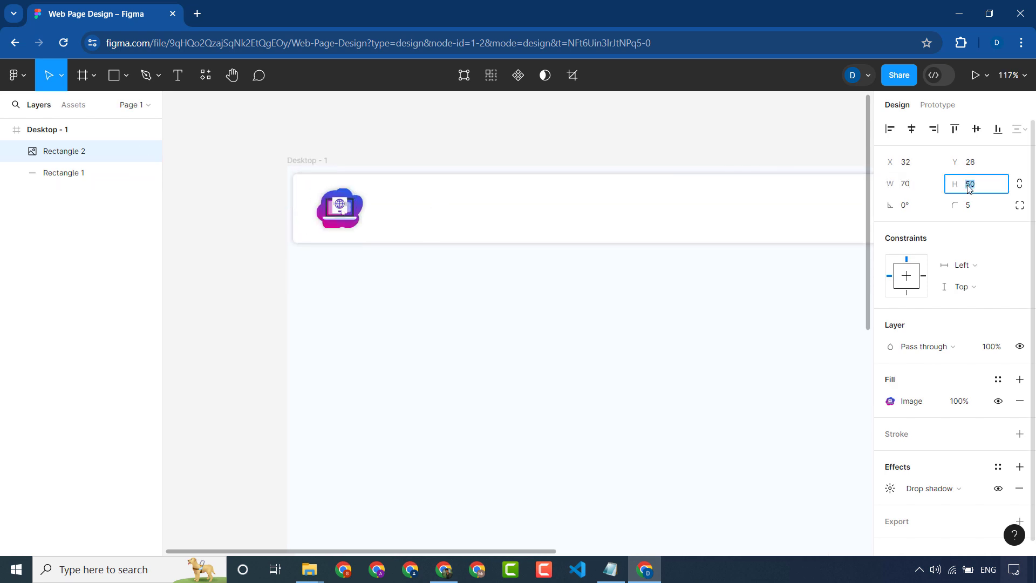
type("70")
key("Return")
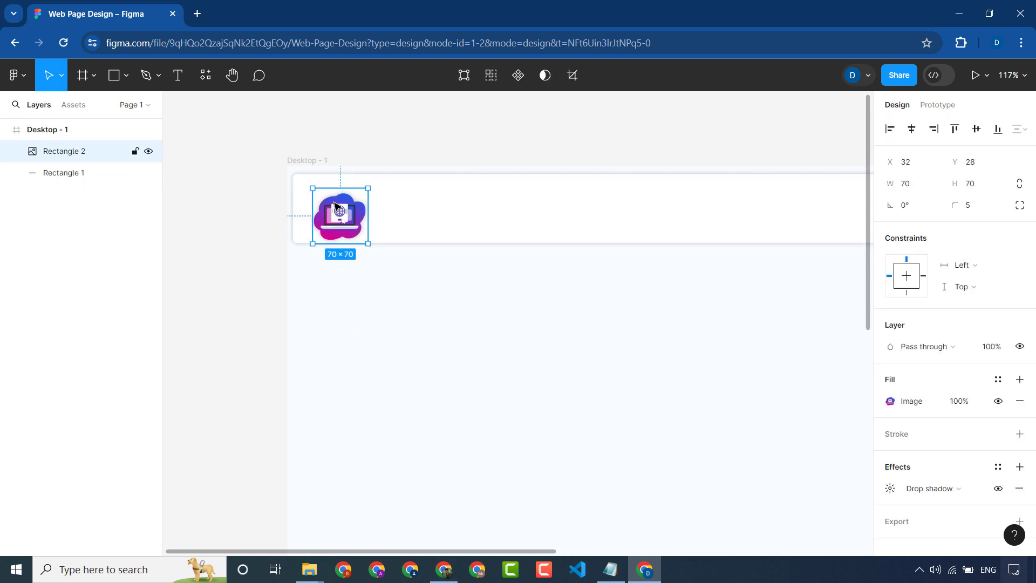
left_click_drag(336, 211, 335, 204)
left_click(406, 321)
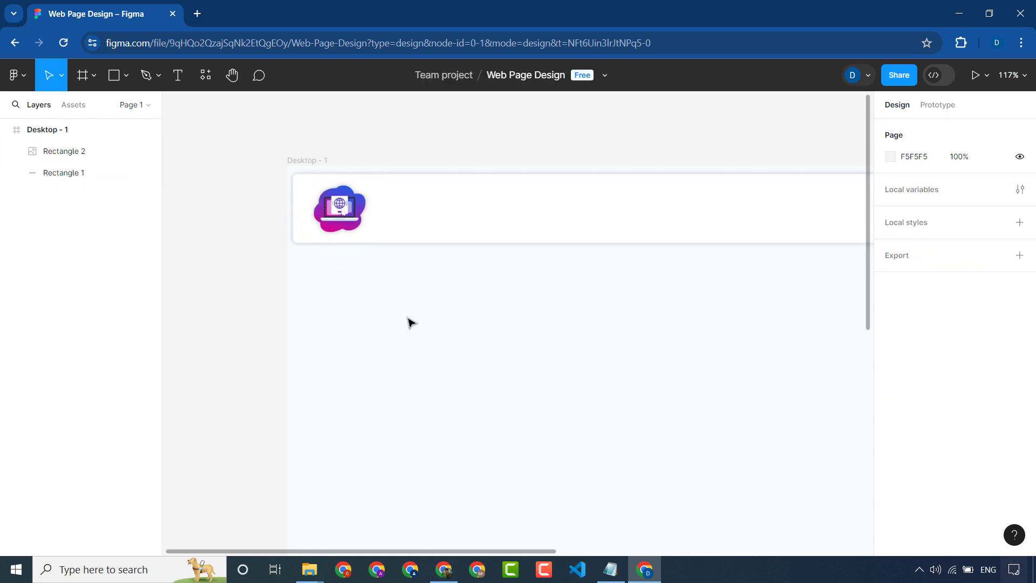
scroll(406, 318, "up", 2)
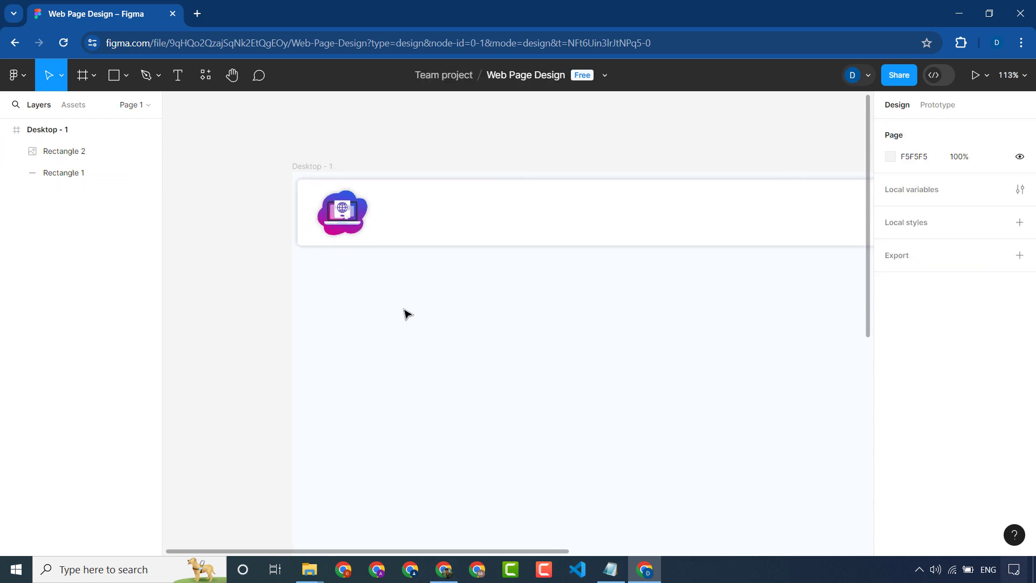
- Rename the Desktop - 1 frame as Web Page Design
left_click(76, 172)
left_click(79, 151)
double_click(76, 172)
left_click(58, 130)
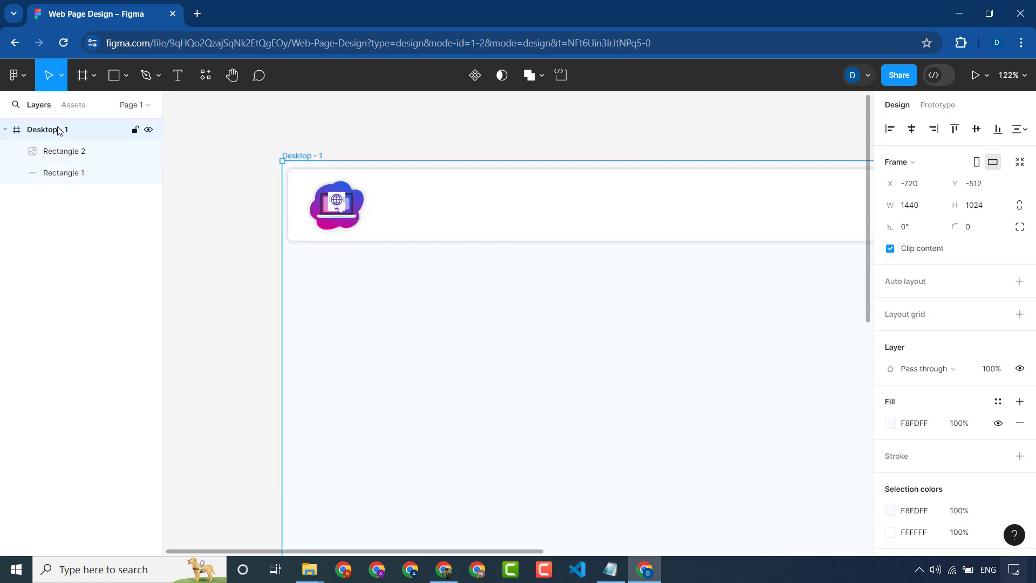
double_click(60, 130)
type("Web Page Design")
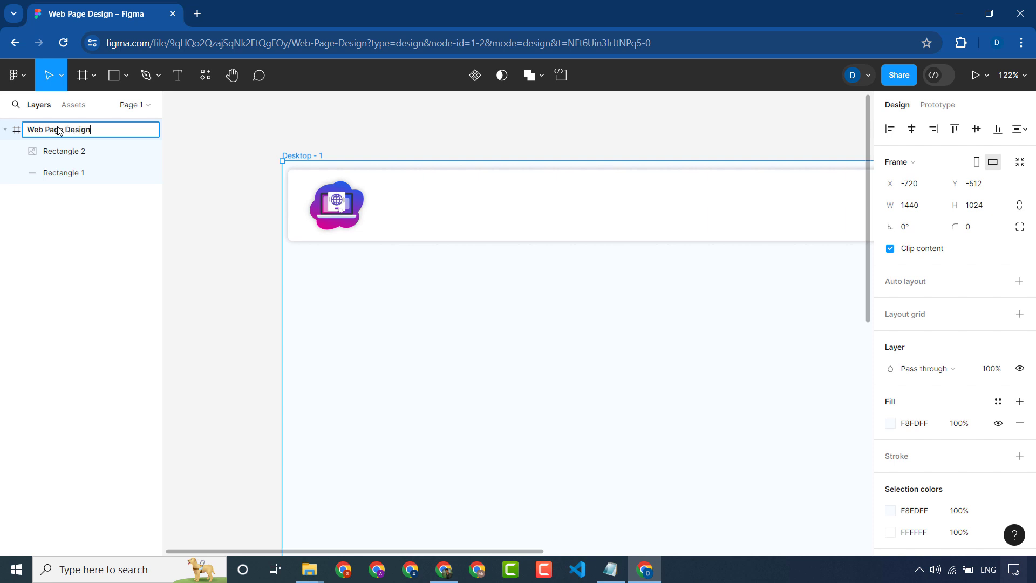
key("Return")
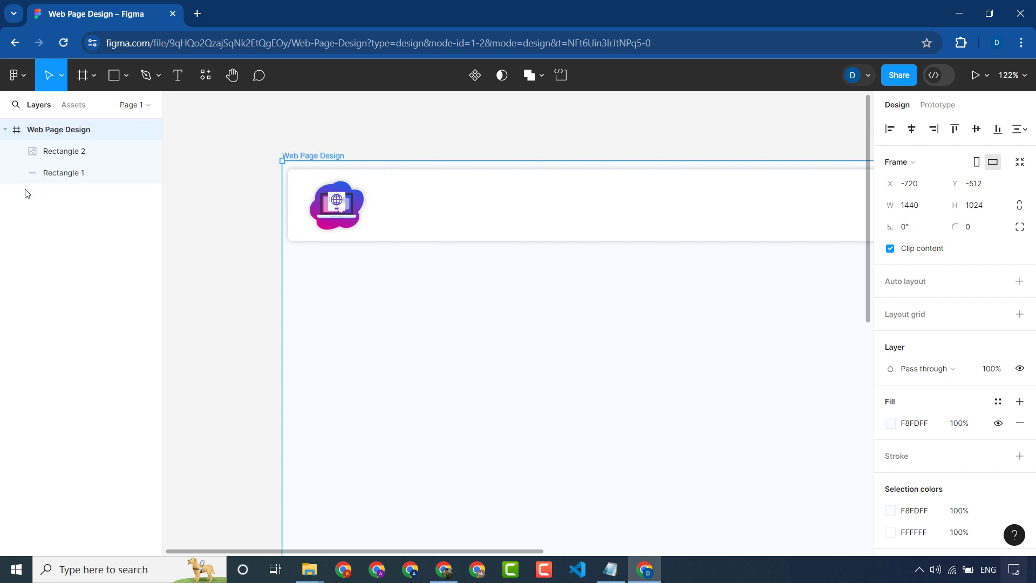
- Rename the logo image's layer, Rectangle 2, as logo
left_click(86, 152)
left_click(376, 285)
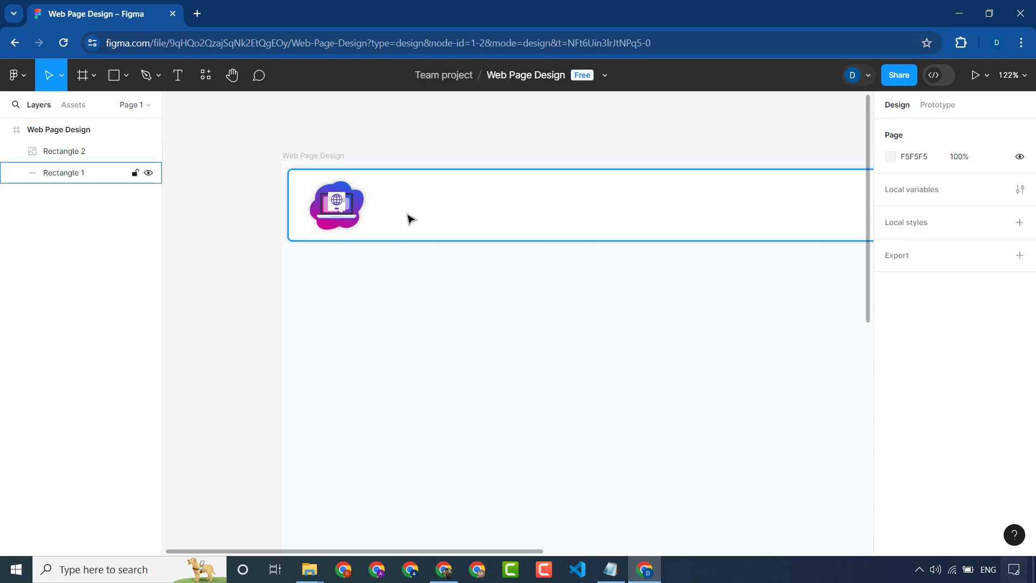
left_click(409, 219)
left_click(67, 255)
left_click(452, 210)
left_click(89, 152)
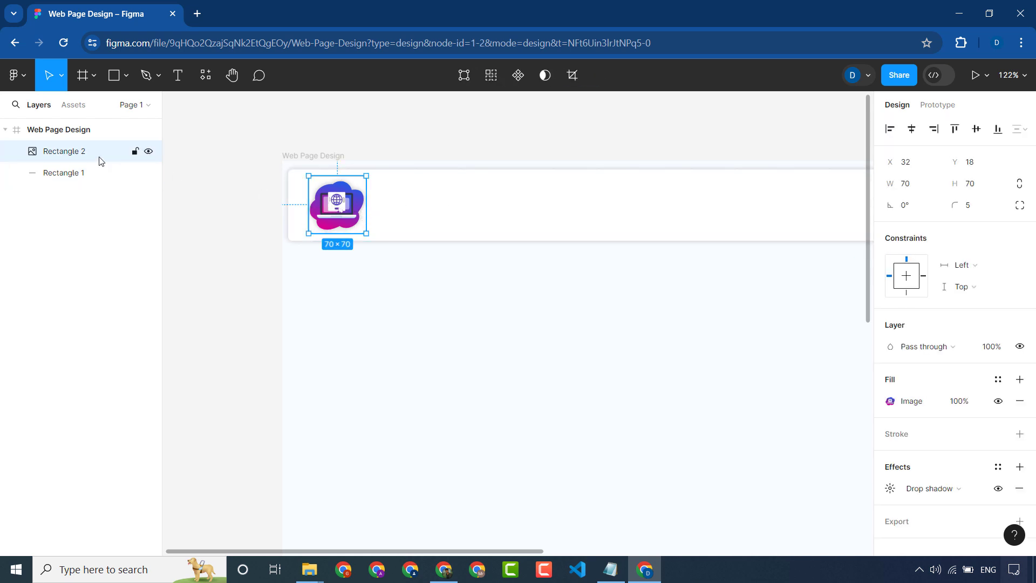
double_click(99, 156)
type("logo")
key("Return")
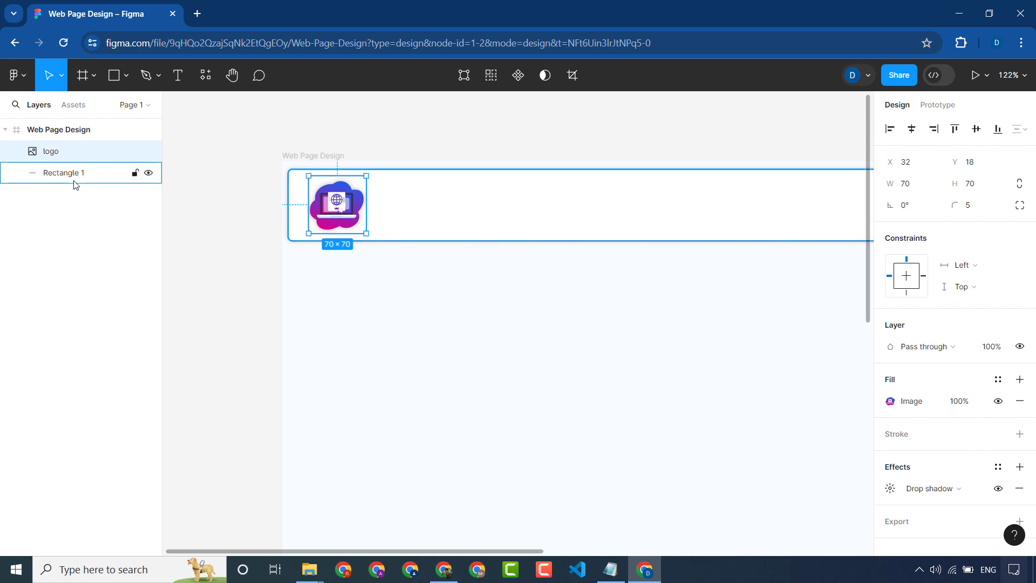
- Rename the white header rectangle's layer as navbar
double_click(81, 173)
left_click(81, 173)
key("ctrl+a")
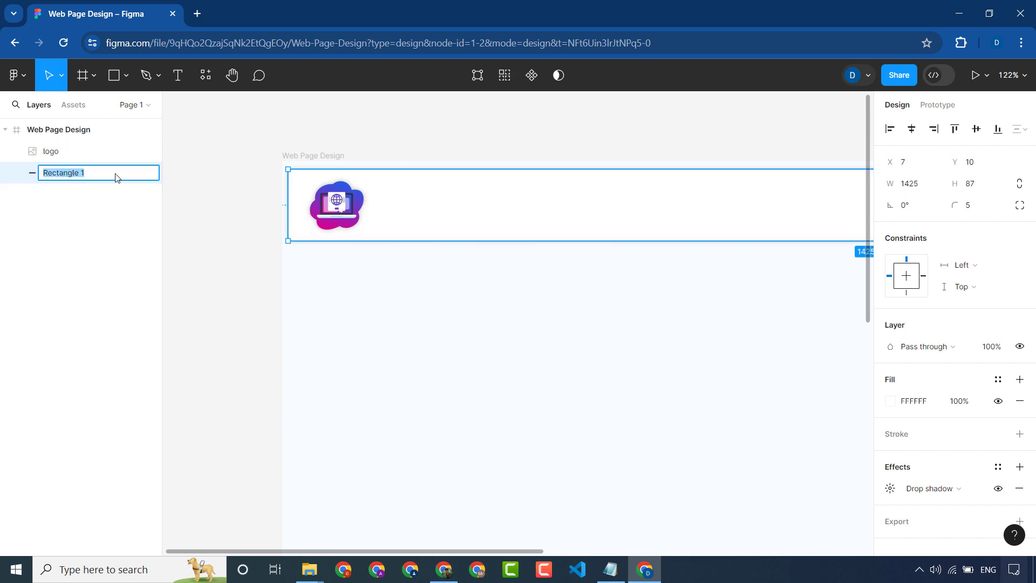
type("navbar")
key("Return")
left_click(53, 157)
left_click(428, 213)
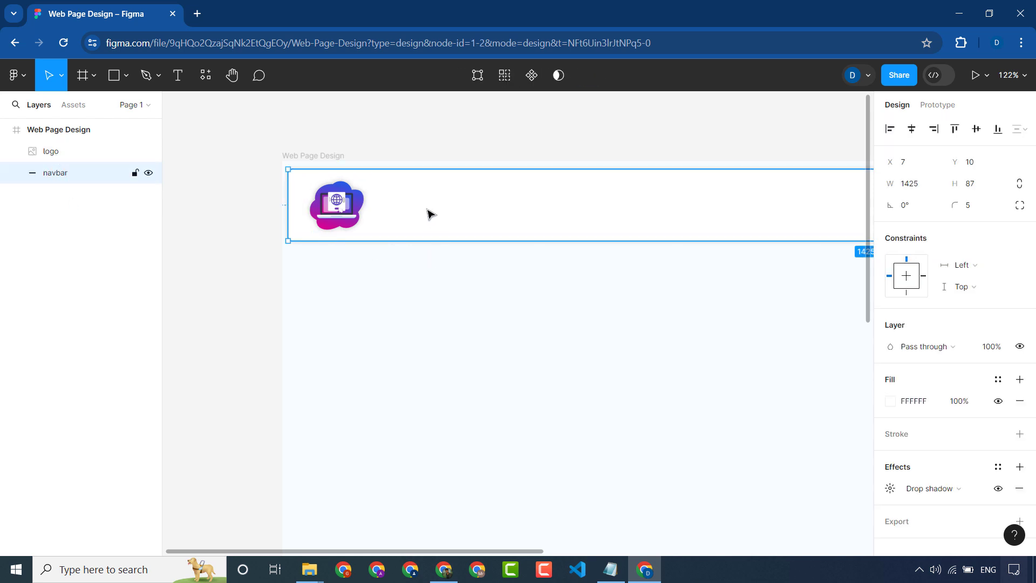
- Add the text Software House beside the logo in the header
left_click(177, 75)
left_click(416, 213)
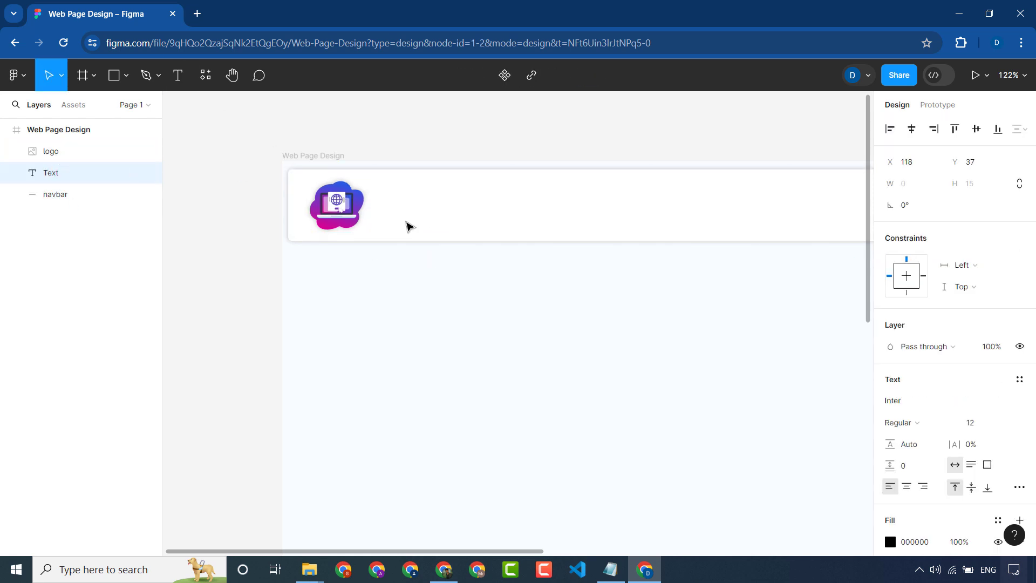
type("D")
type("Software H")
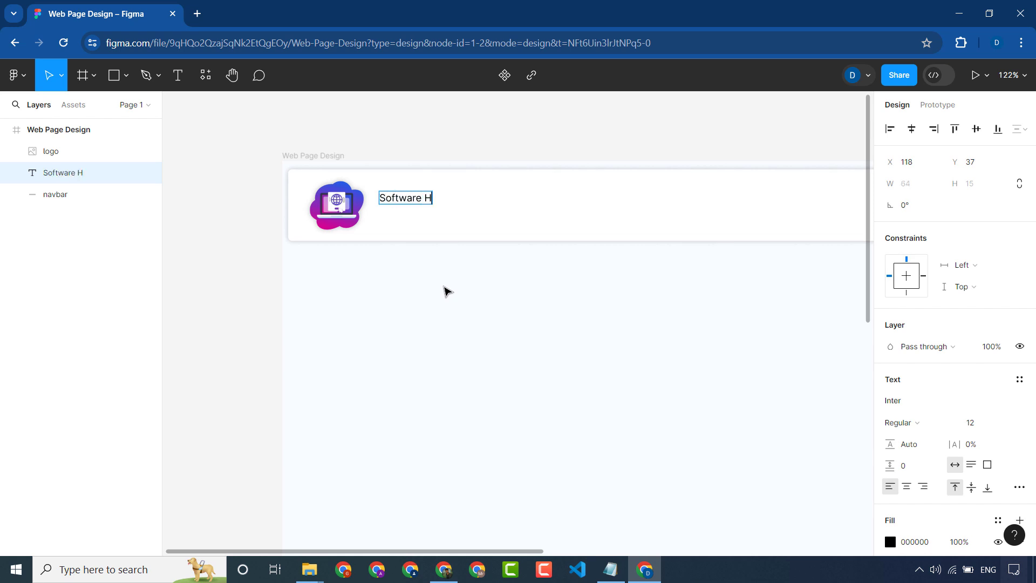
type("ouse")
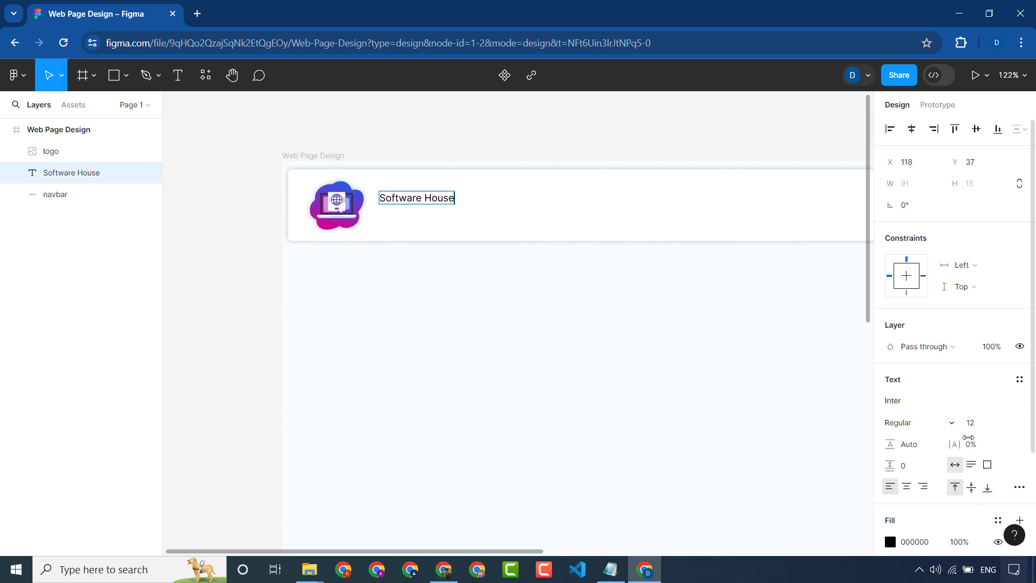
- Set the Software House text's font size to 32 and align it with the logo's centre at about X 120, Y 34
left_click(999, 422)
left_click(994, 411)
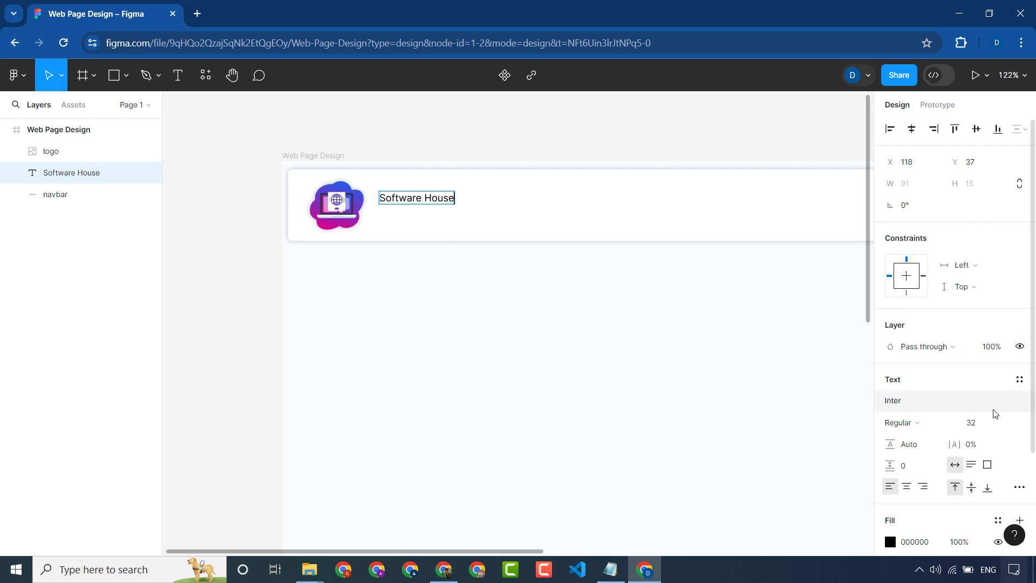
key("Escape")
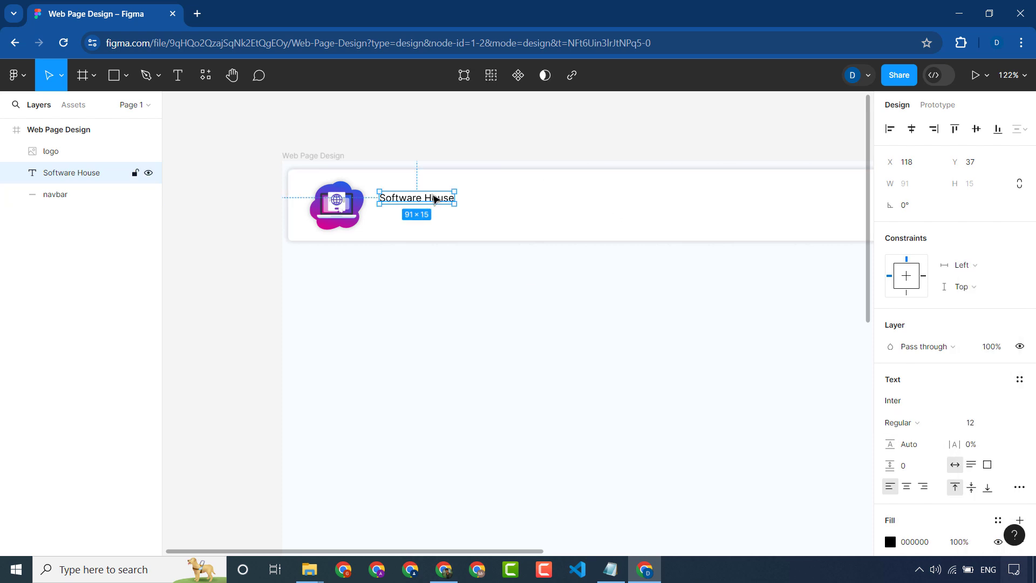
left_click(1000, 422)
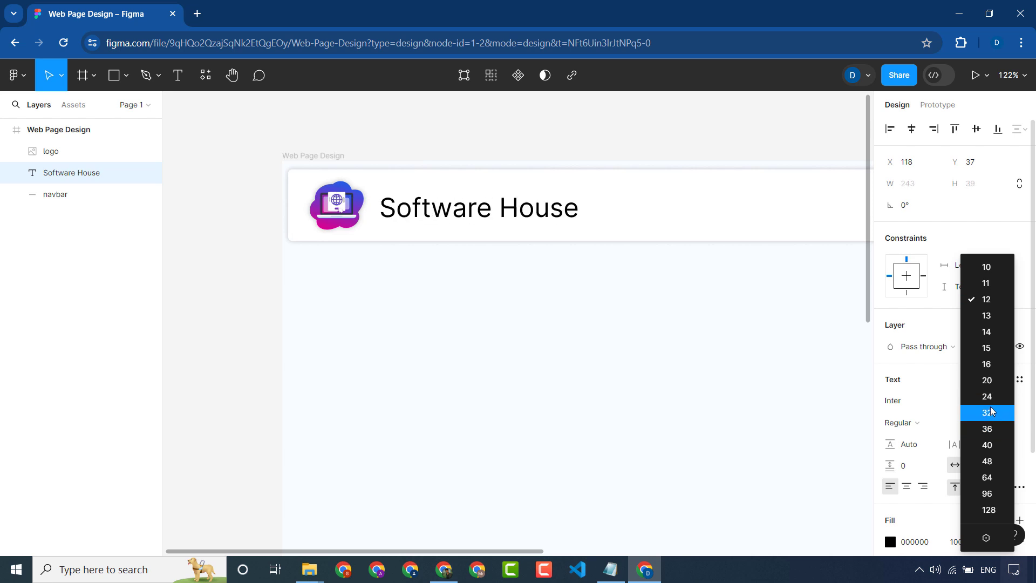
left_click(987, 412)
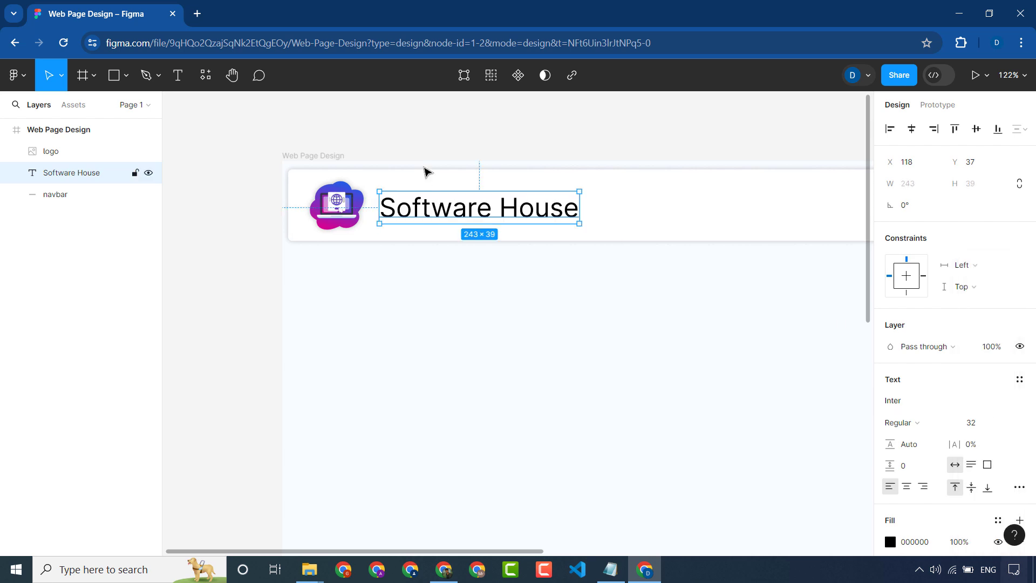
left_click(497, 208)
left_click_drag(497, 208, 499, 212)
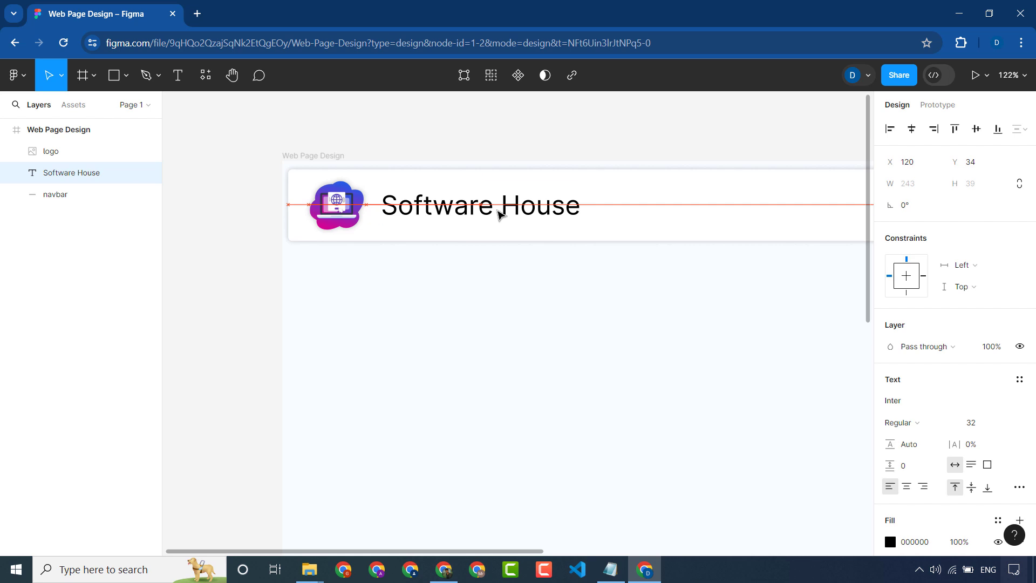
left_click(769, 352)
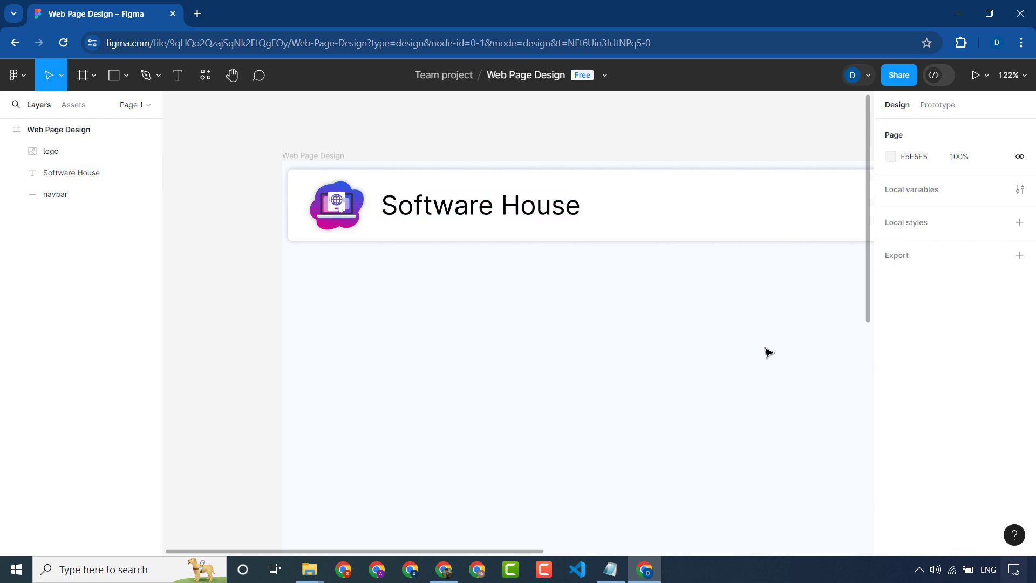
- Try to fill the Software House text with the background color F8FDFF copied from the Notepad color notes
left_click(543, 205)
left_click(610, 569)
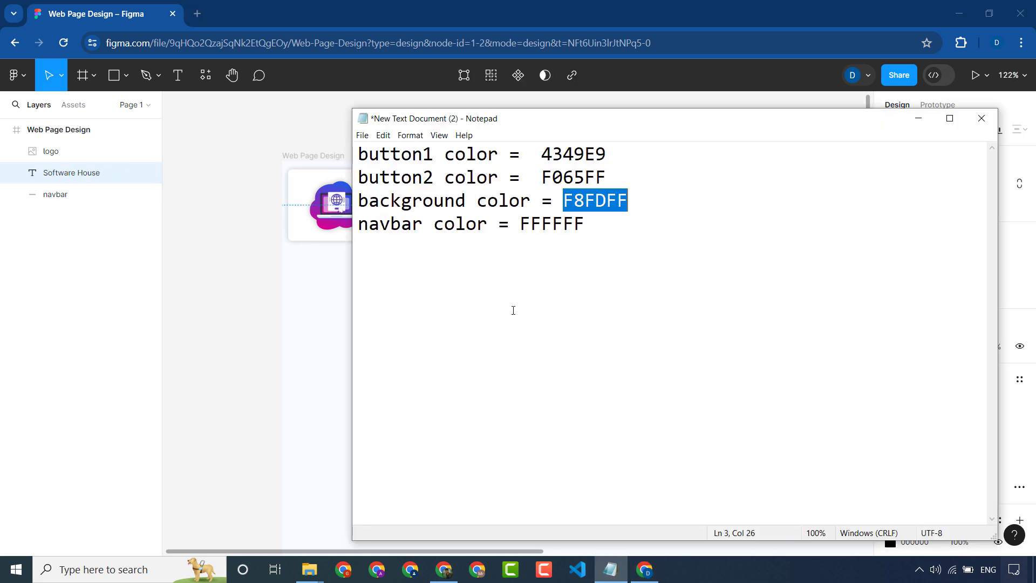
left_click(513, 307)
left_click_drag(562, 200, 627, 200)
left_click(342, 248)
scroll(928, 486, "down", 3)
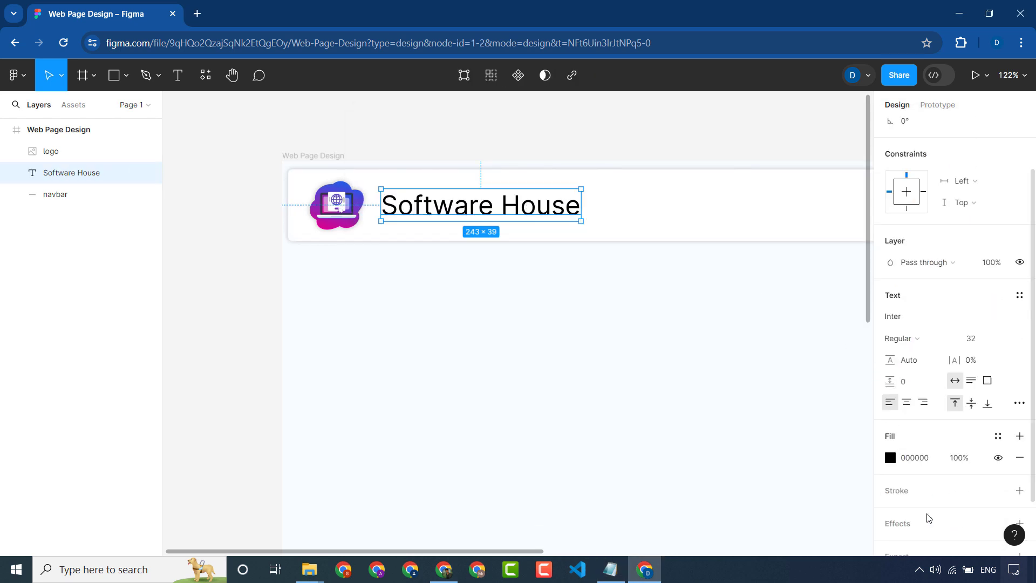
left_click(926, 406)
key("Return")
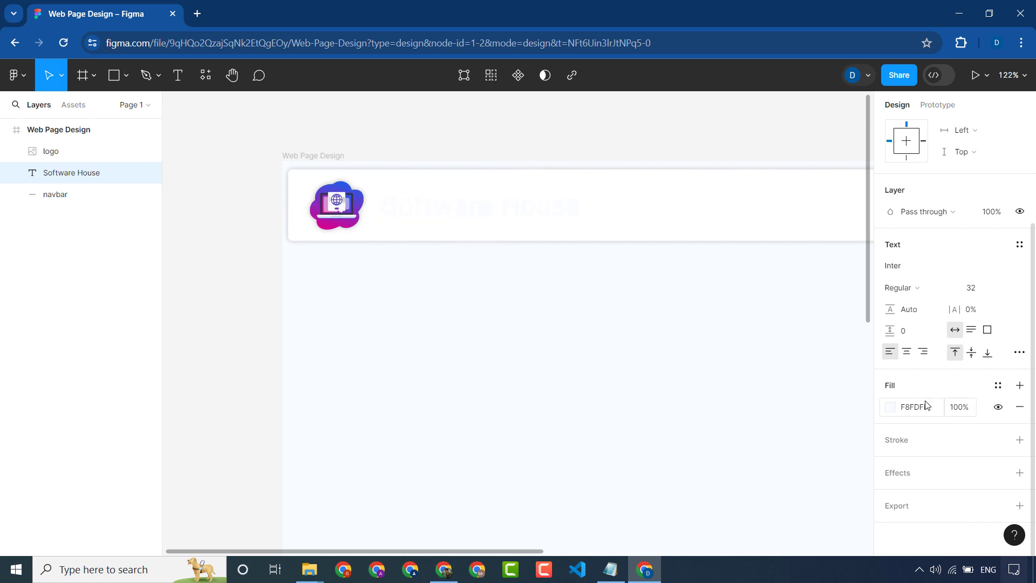
key("ctrl+z")
- Set the Software House text's fill to the dark grey 4A4848 using the color picker
left_click(889, 407)
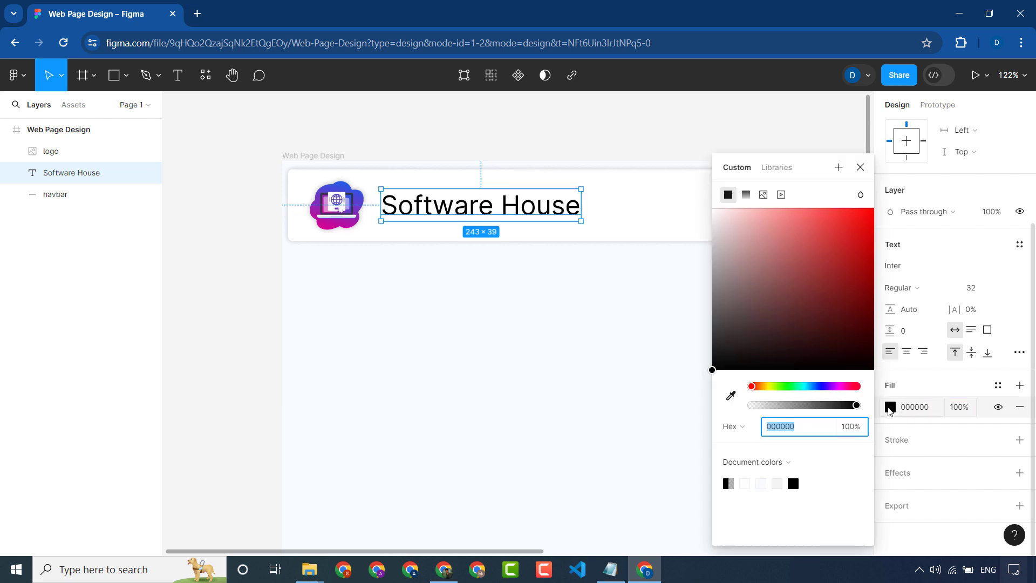
left_click(777, 483)
left_click(793, 482)
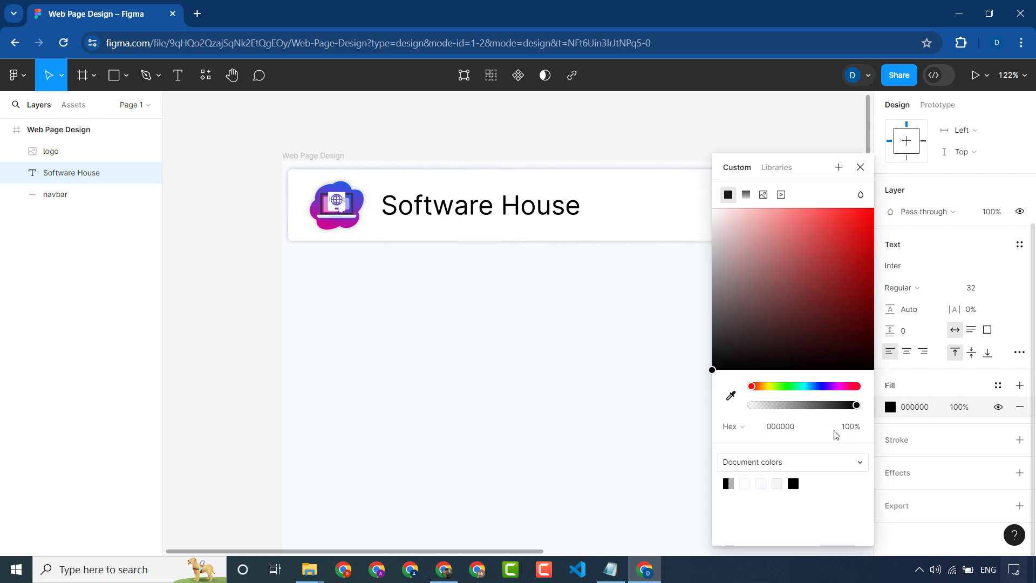
left_click_drag(717, 363, 718, 331)
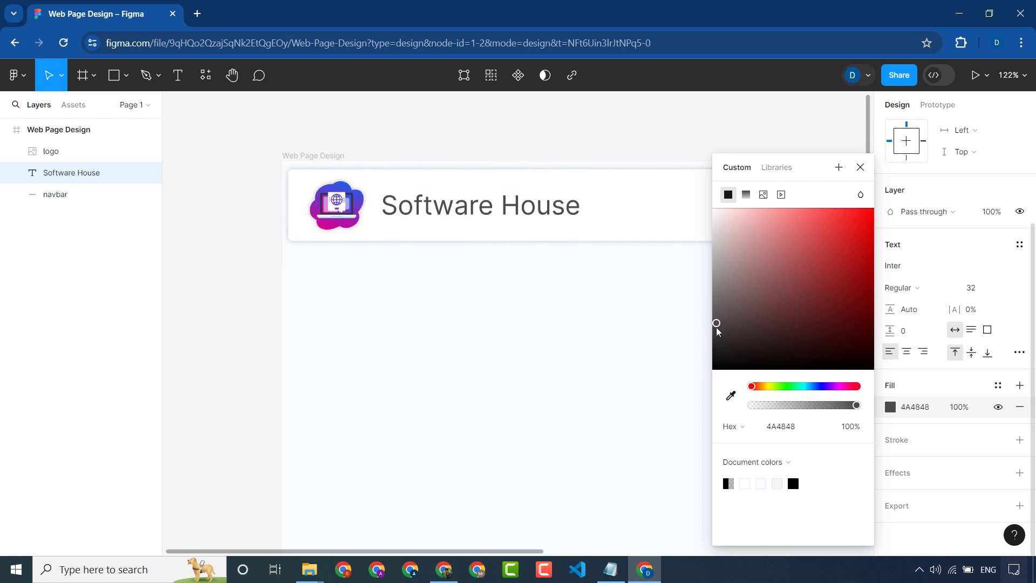
- Copy the text's fill value and record it in the Notepad color notes as text color = 4A4848
left_click(920, 407)
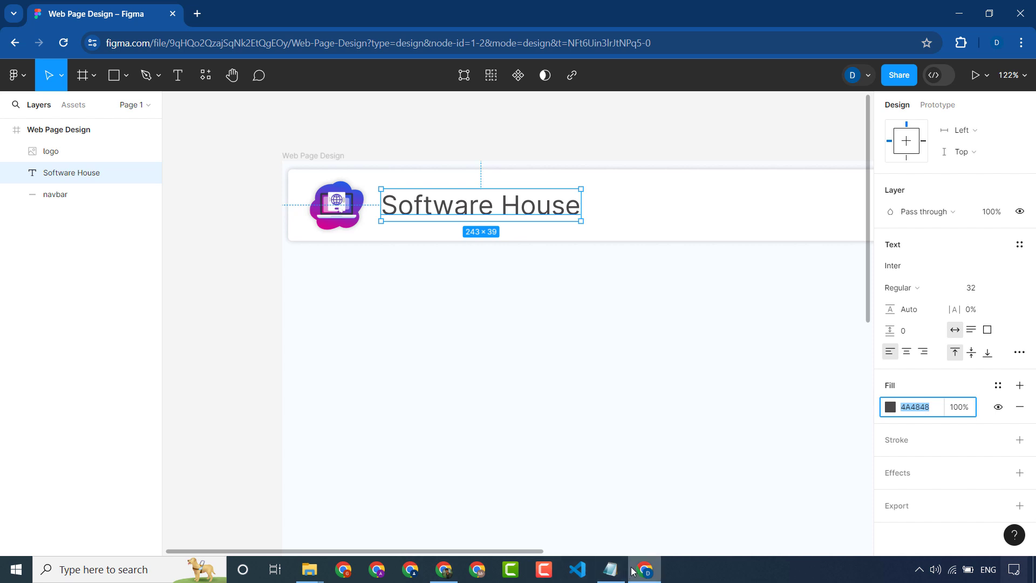
left_click(610, 569)
left_click(596, 231)
key("Return")
type("tex")
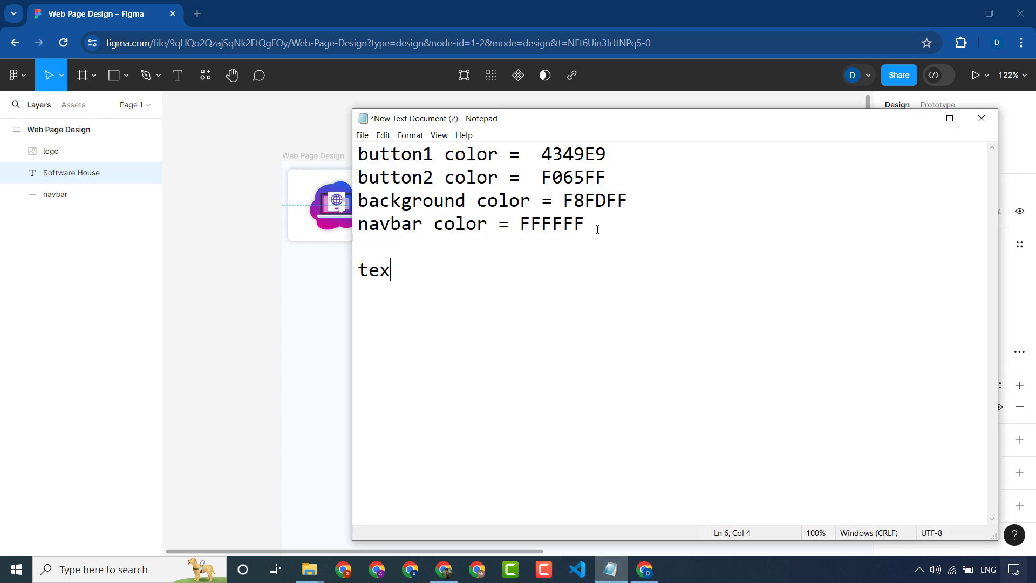
type("t color = 4A4848")
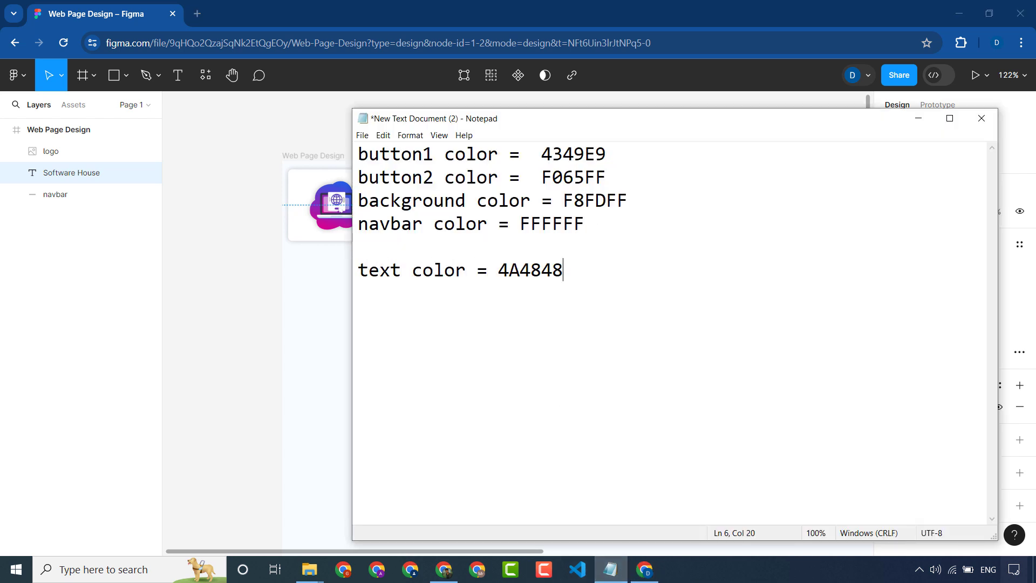
left_click(294, 323)
scroll(506, 294, "down", 4)
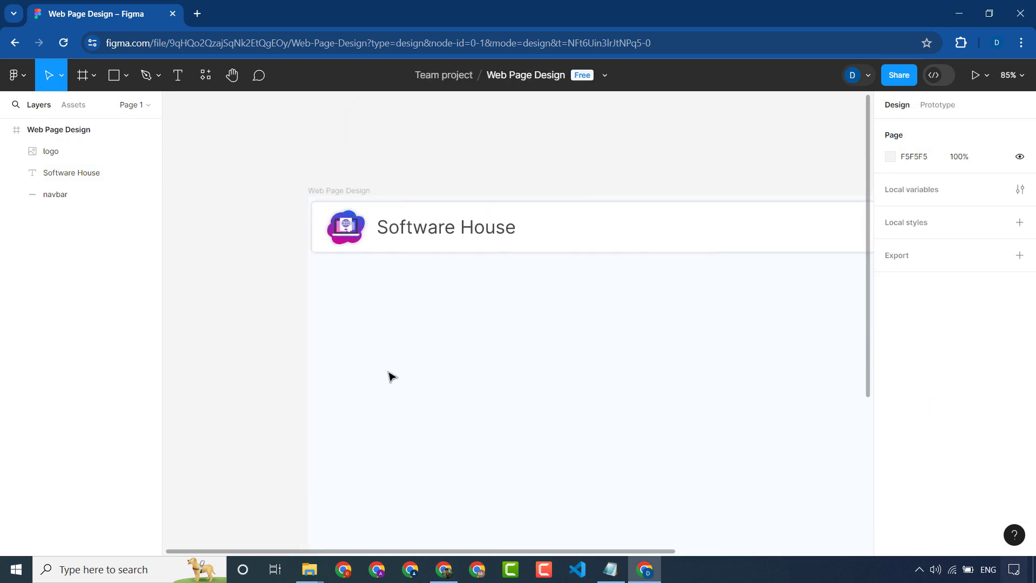
scroll(448, 334, "down", 4)
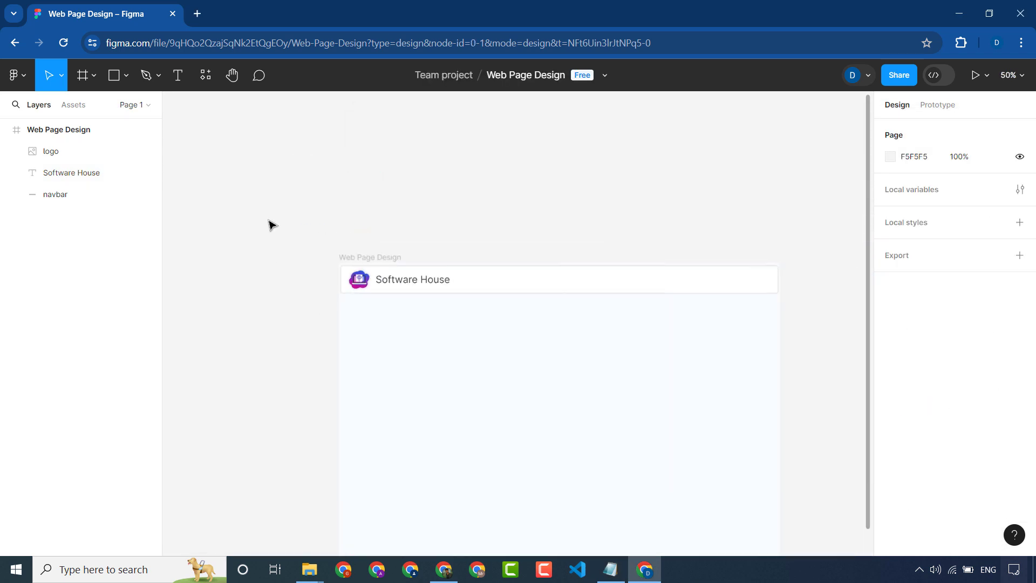
left_click(391, 271)
scroll(488, 506, "up", 3)
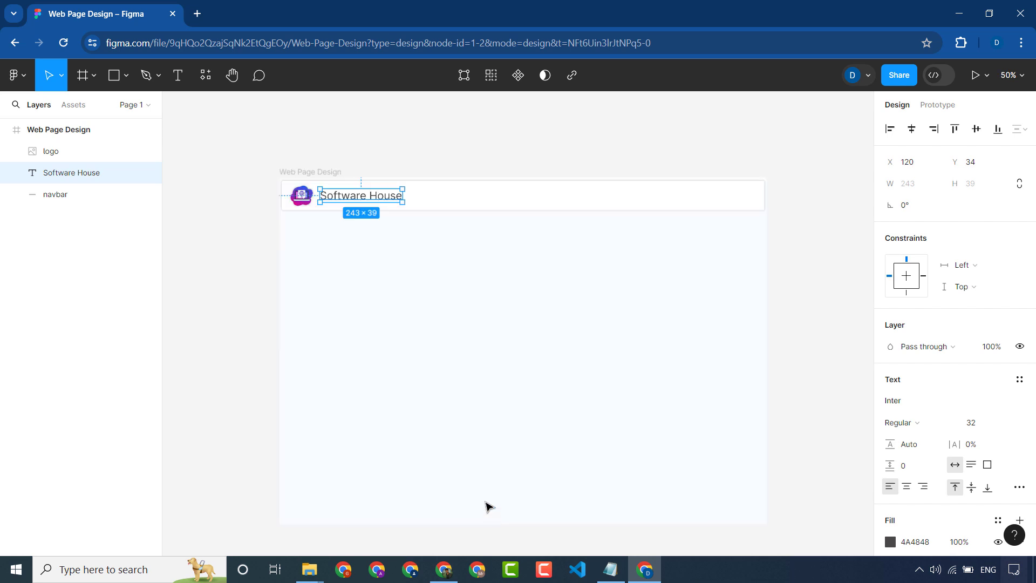
scroll(459, 524, "up", 1)
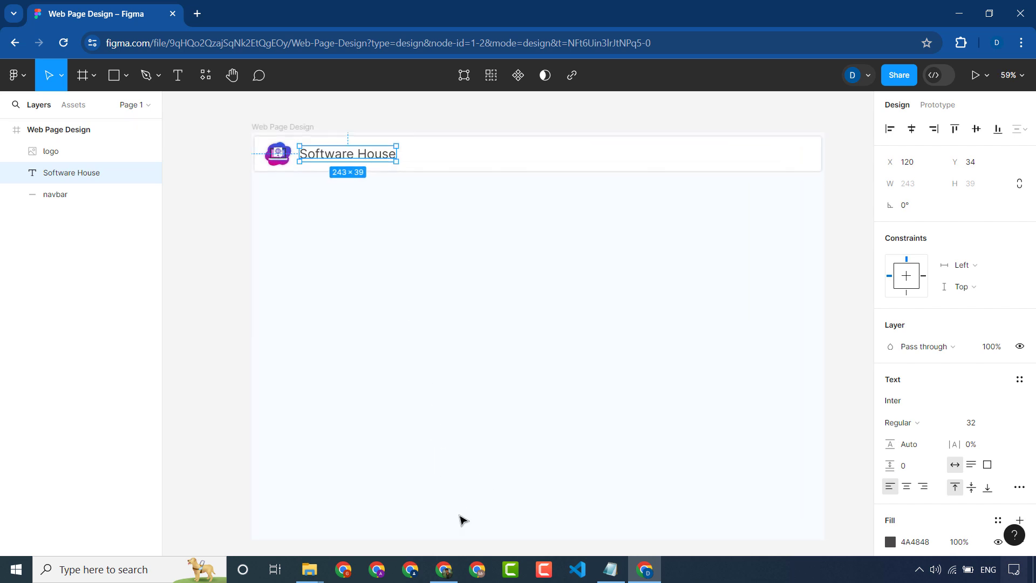
left_click(844, 210)
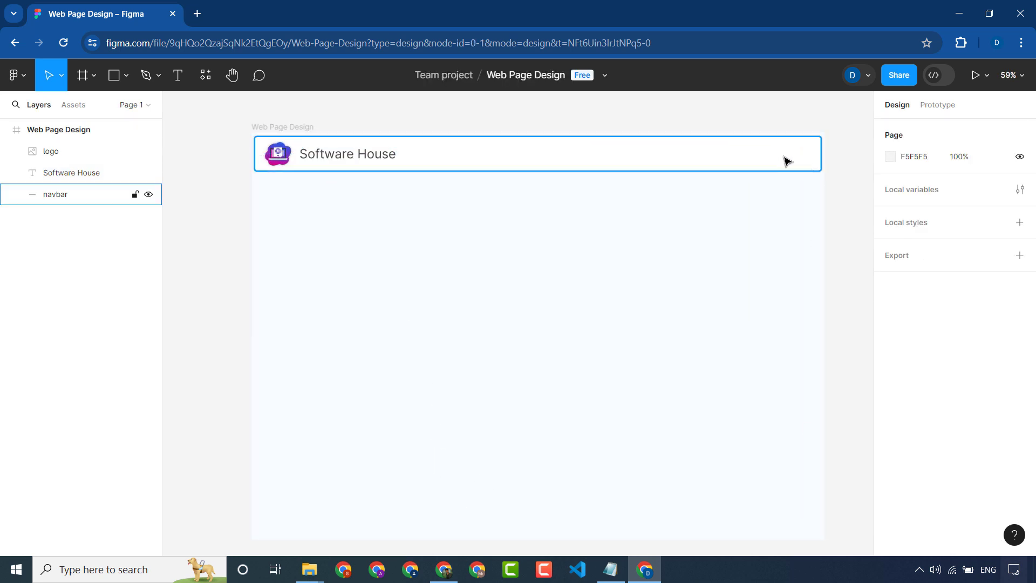
scroll(784, 160, "up", 1)
left_click(309, 162)
left_click(619, 210)
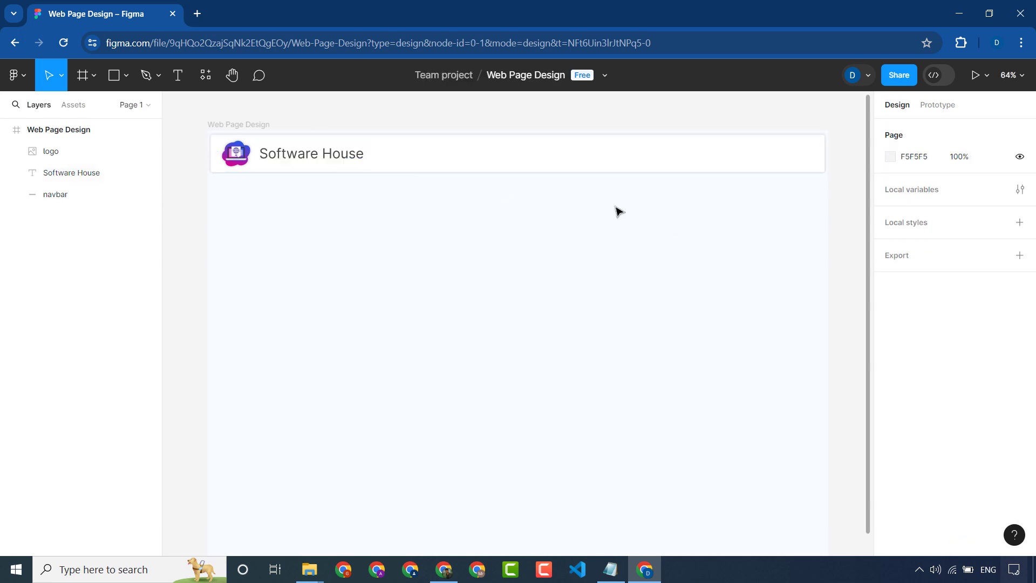
- Draw a button rectangle about 182 × 58 in the navbar's right half and set its corner radius to 5
left_click(114, 75)
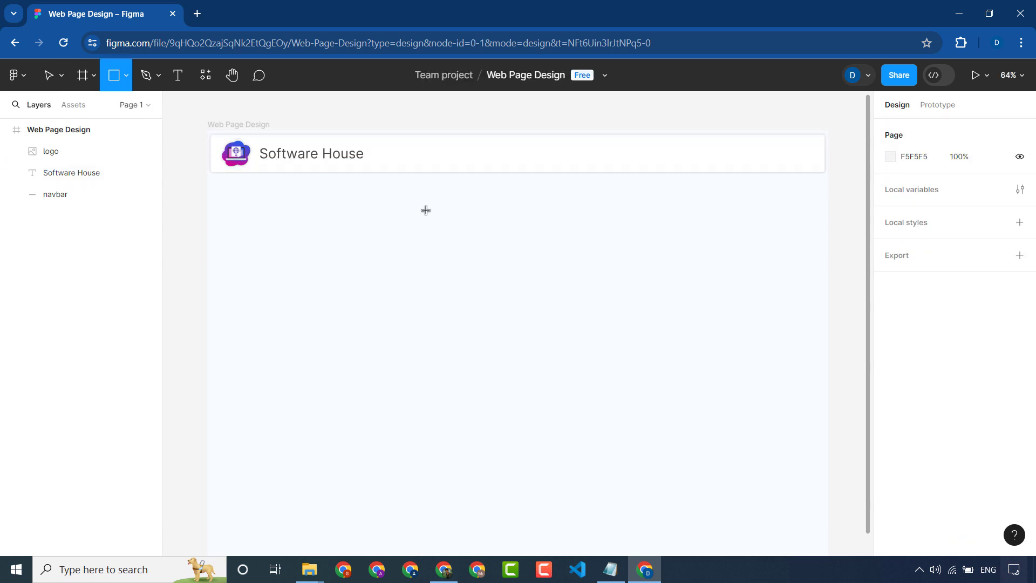
mouse_move(622, 143)
left_mouse_down()
mouse_move(635, 167)
mouse_move(700, 168)
left_mouse_up()
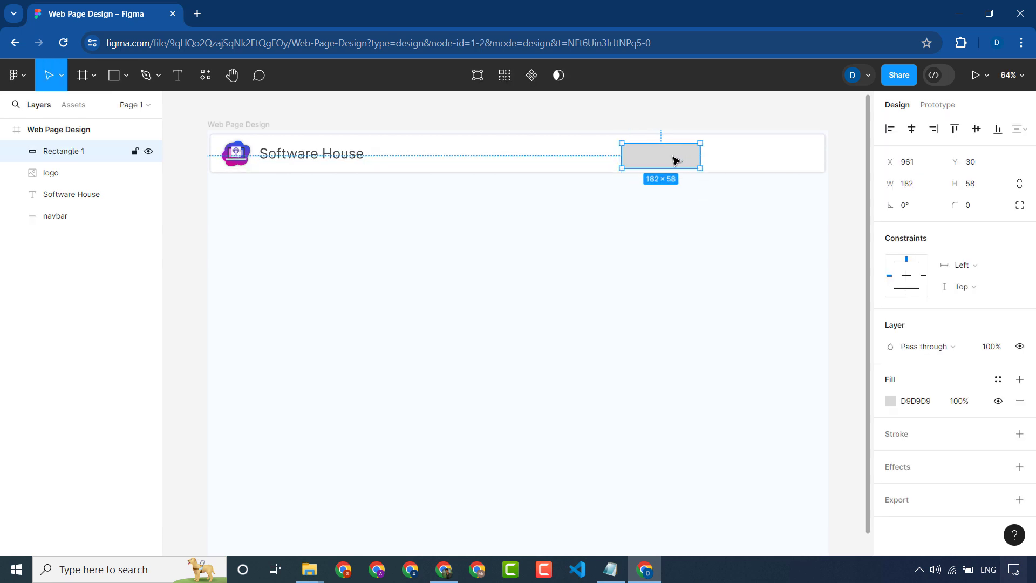
left_click(968, 205)
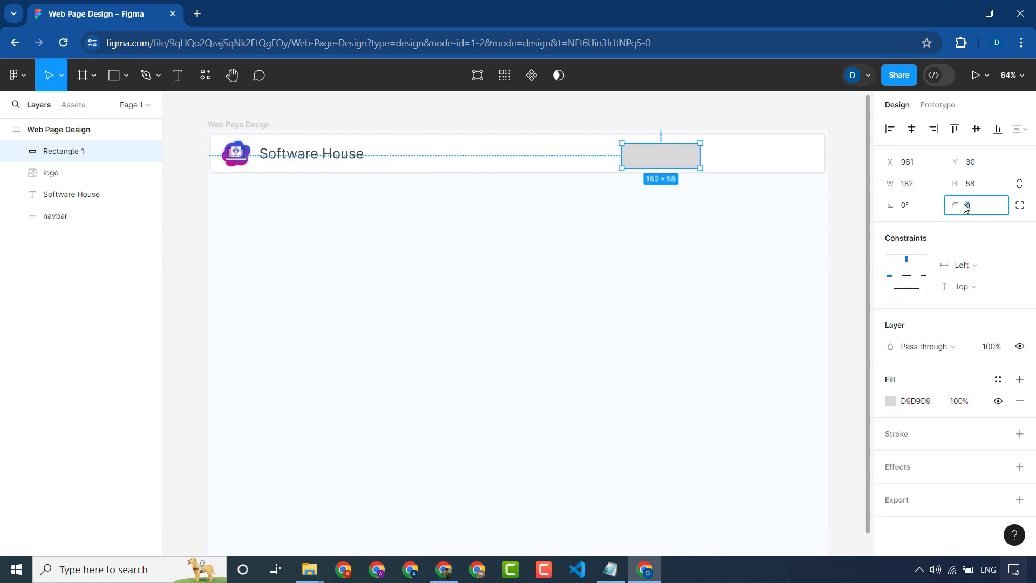
left_click(846, 190)
left_click(668, 160)
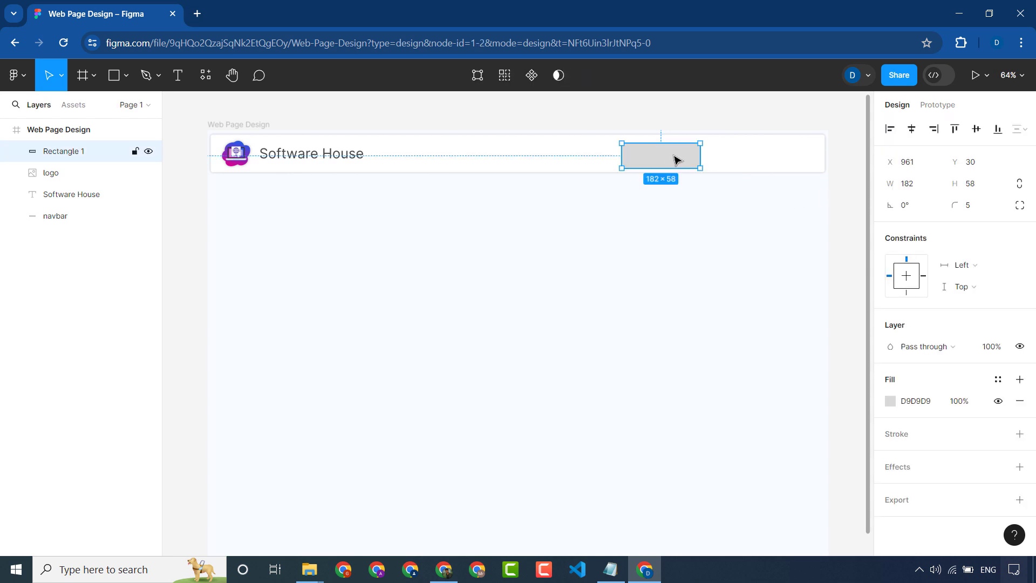
- Move the button rectangle to about X 1052, Y 24, centred vertically in the navbar, and set its width to 150
left_click_drag(681, 163, 720, 161)
left_click(925, 188)
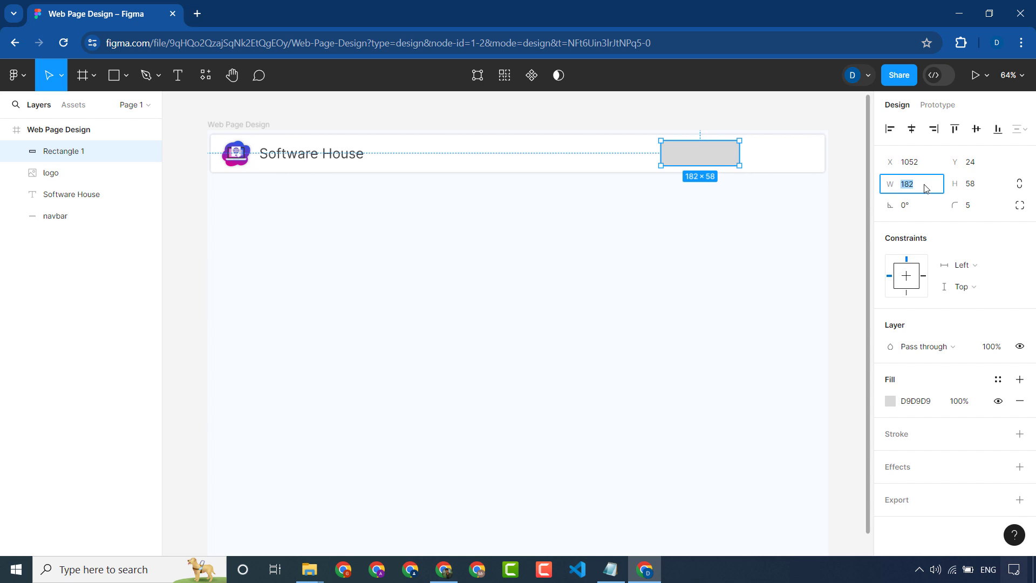
type("150")
key("Return")
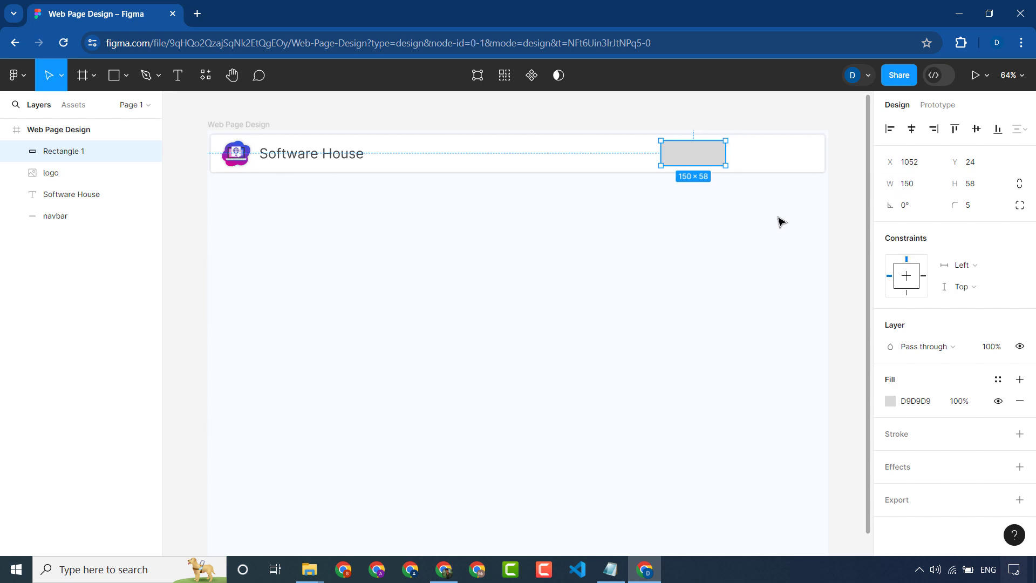
left_click(778, 217)
- Fill the button rectangle with the button1 color 4349E9 copied from the Notepad color notes
left_click(704, 157)
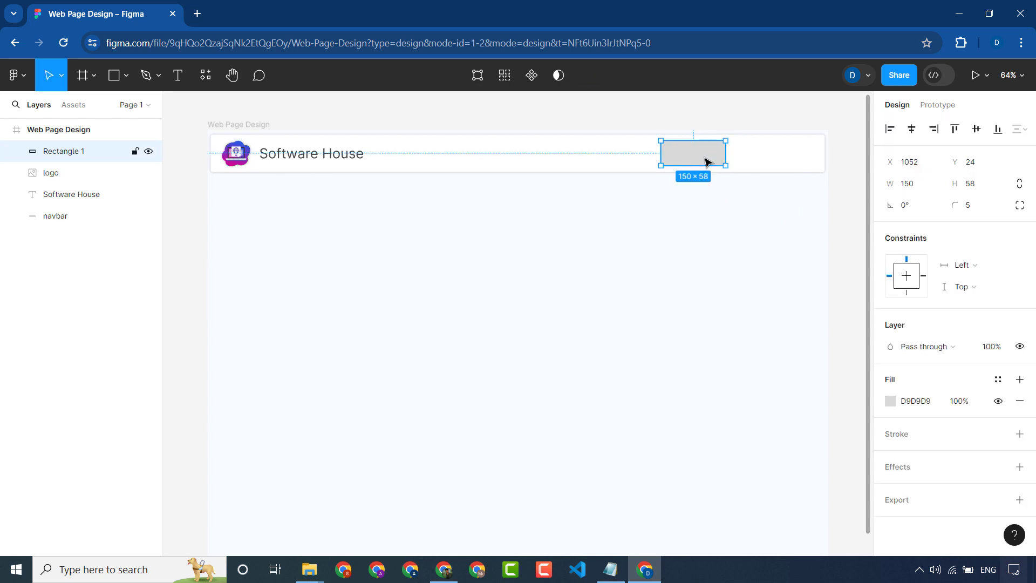
left_click(610, 569)
left_click_drag(541, 156, 606, 156)
key("ctrl+c")
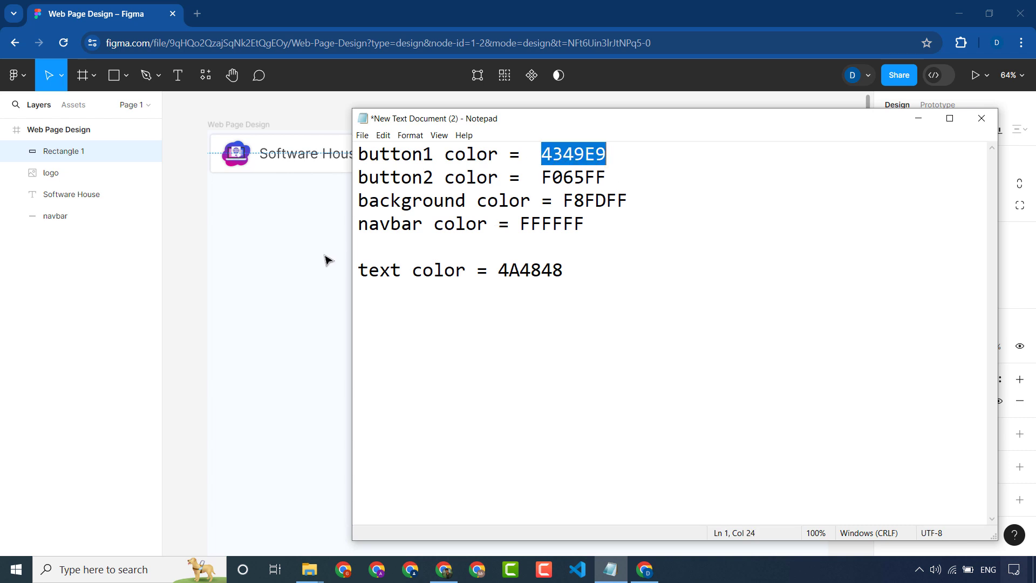
left_click(326, 256)
left_click(706, 153)
left_click(930, 405)
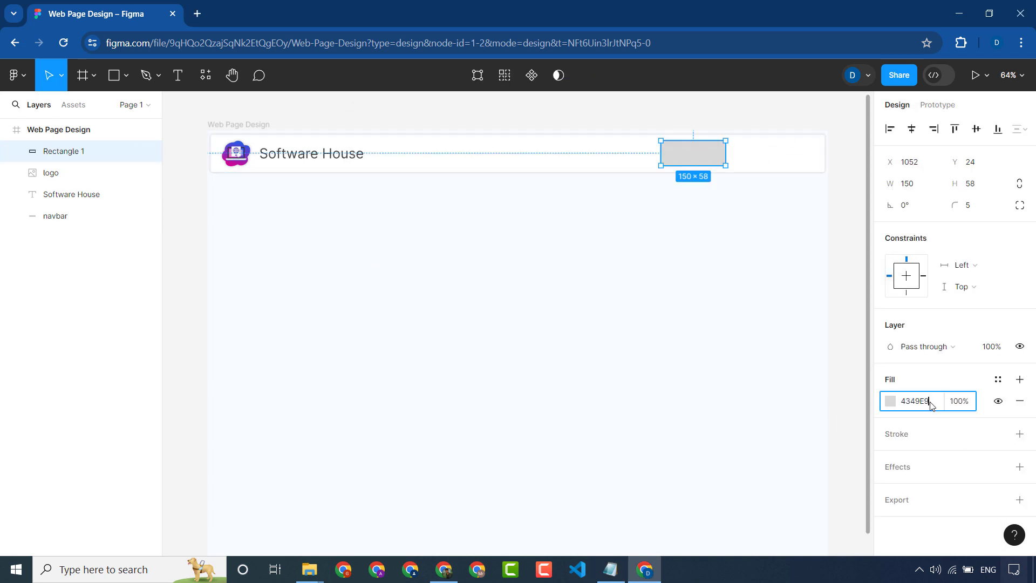
key("ctrl+v")
key("Return")
left_click(845, 220)
left_click(695, 164)
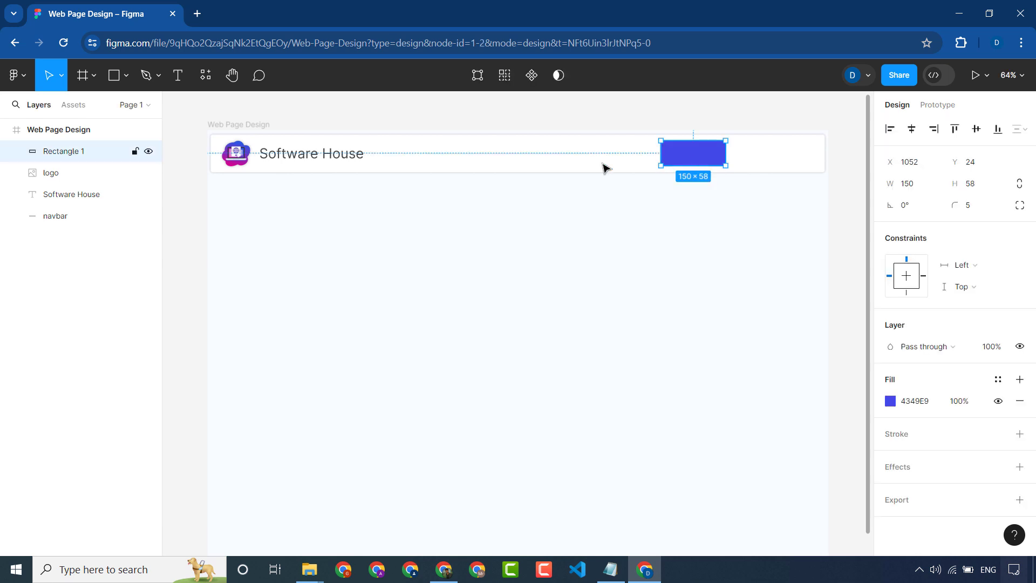
- Duplicate the Software House text in place
left_click(606, 167)
left_click(327, 158)
left_click(190, 238)
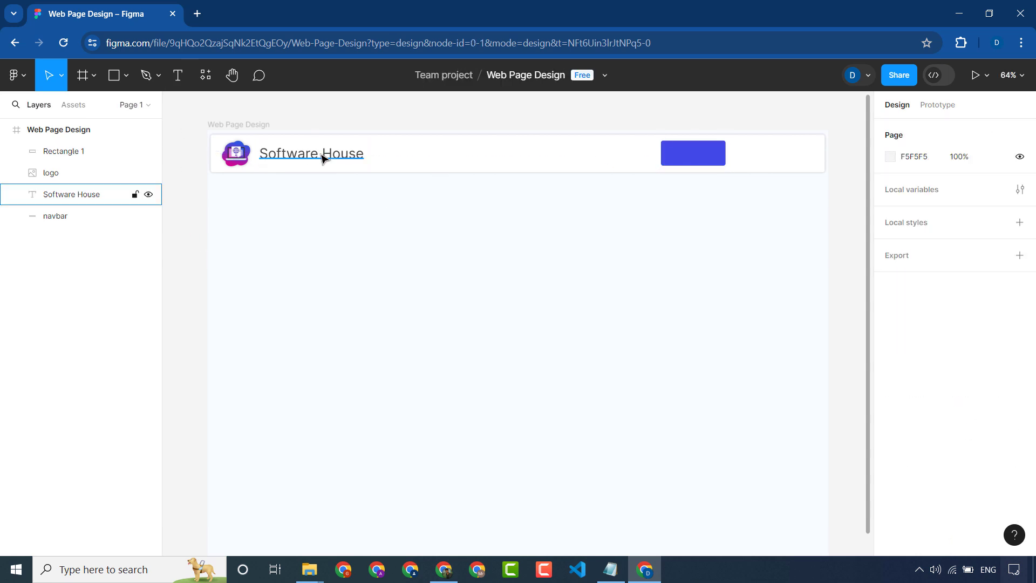
left_click(324, 157)
key("ctrl+d")
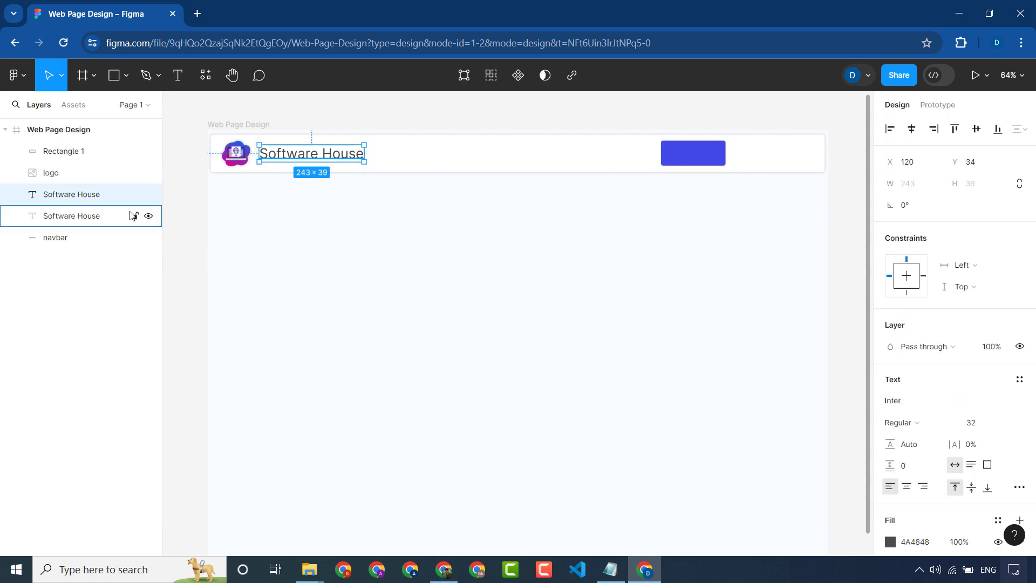
- Try to move the copied Software House text over to the blue button
left_click_drag(321, 155, 736, 153)
key("ctrl+z")
key("ctrl+z")
key("ctrl+z")
left_click(647, 241)
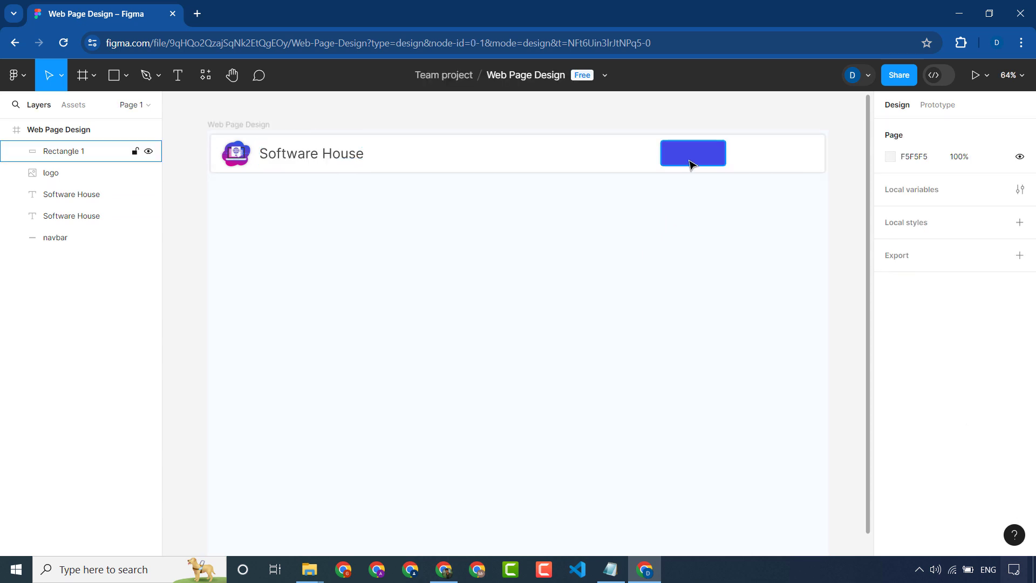
- Add the white text Log In on the blue button and centre it there at about X 1080, Y 34
left_click(64, 151)
left_click(177, 75)
left_click(668, 151)
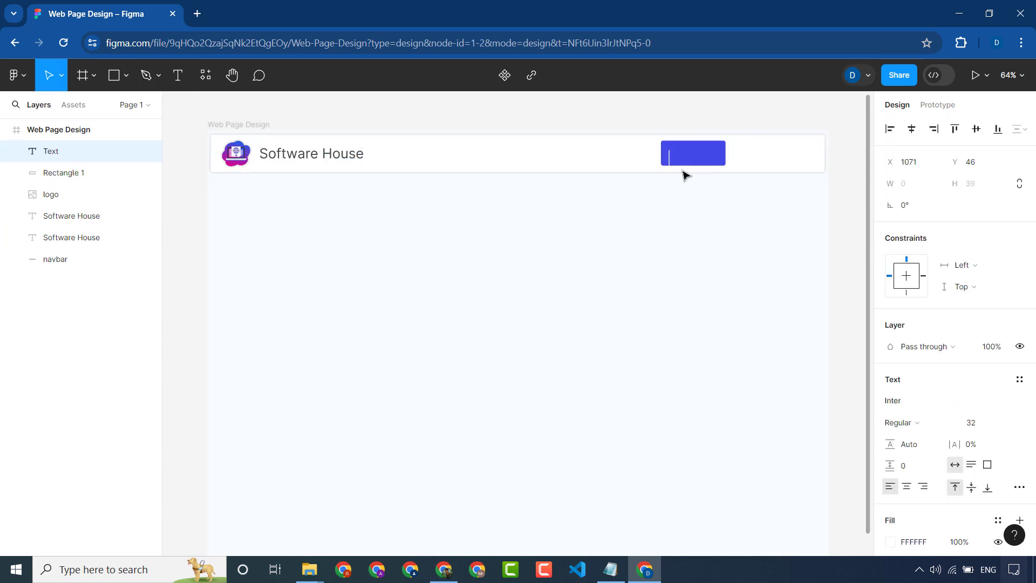
type("Log In")
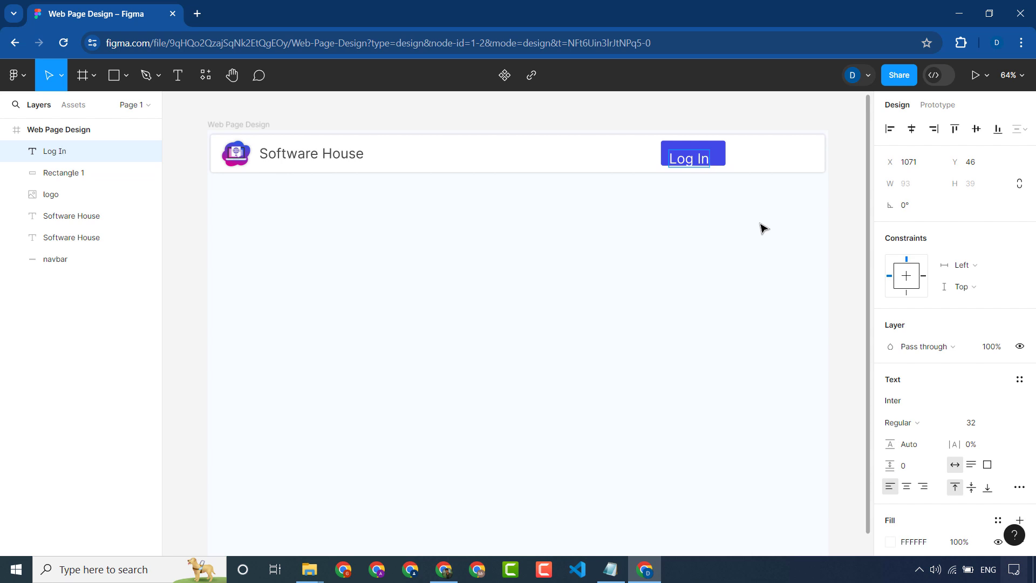
key("Escape")
left_click_drag(689, 166, 693, 161)
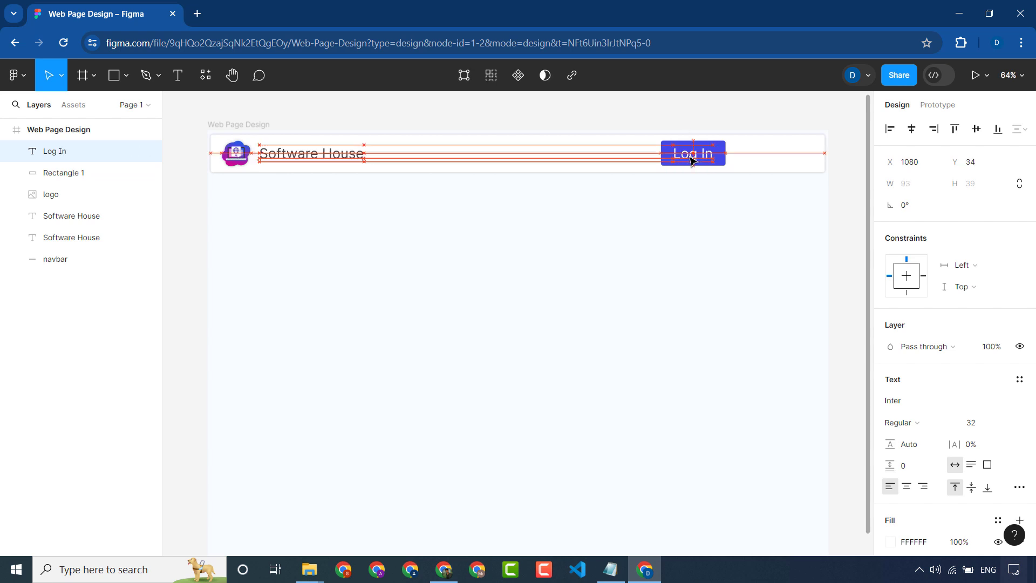
left_click(728, 229)
- Set the font size of the Log In button text to 28
scroll(701, 146, "up", 5)
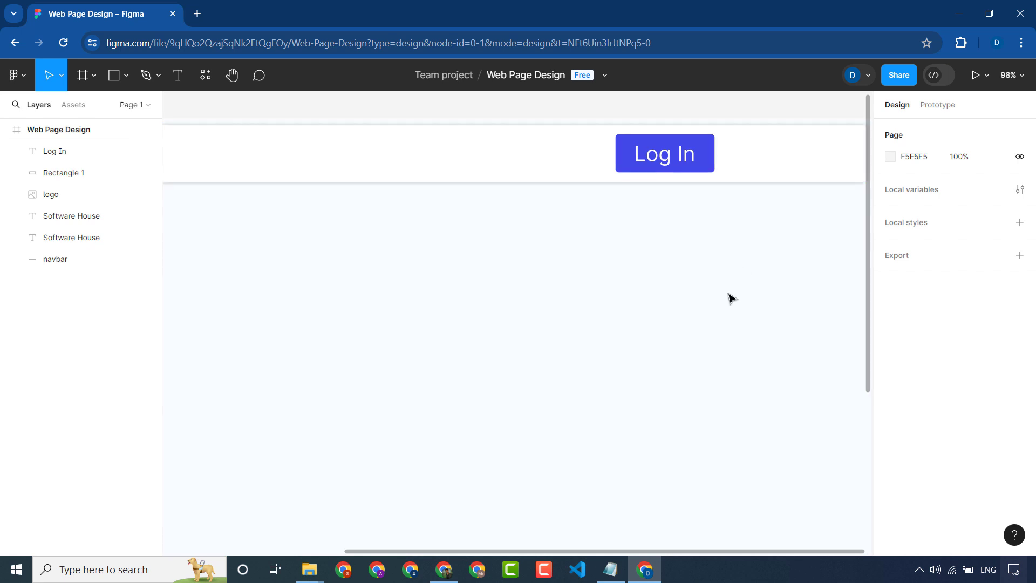
left_click(632, 155)
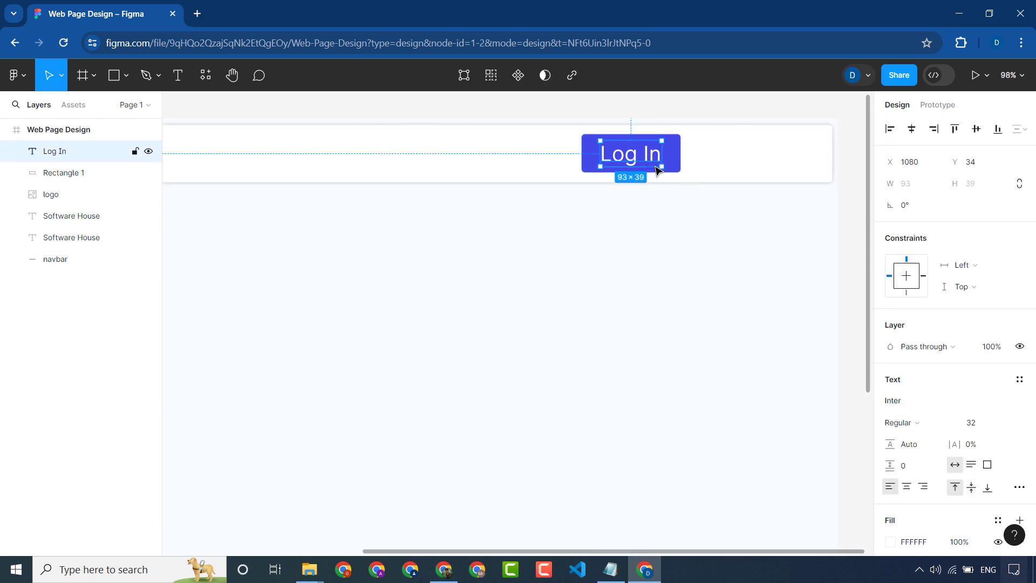
left_click(1008, 422)
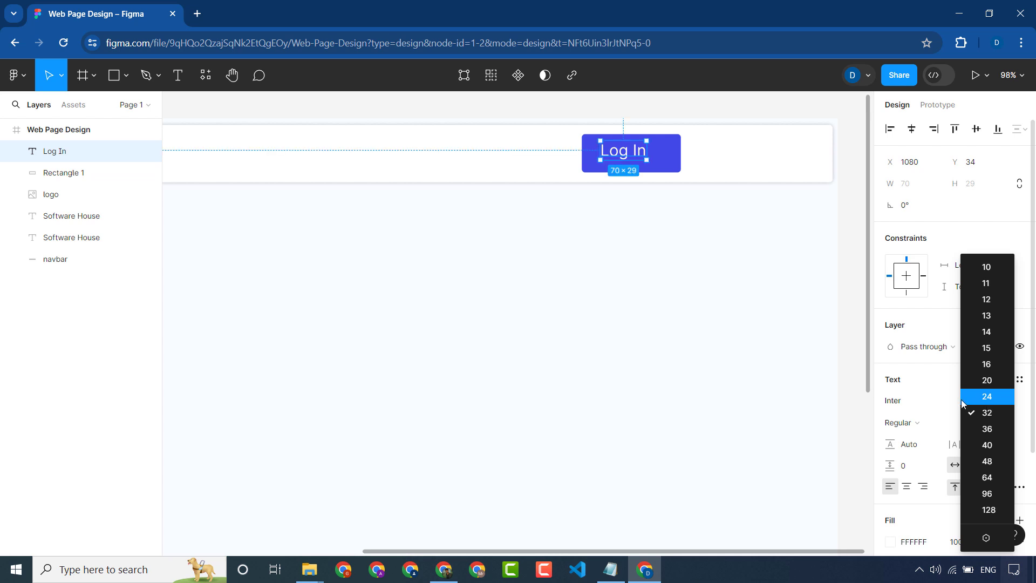
left_click(933, 413)
left_click(974, 425)
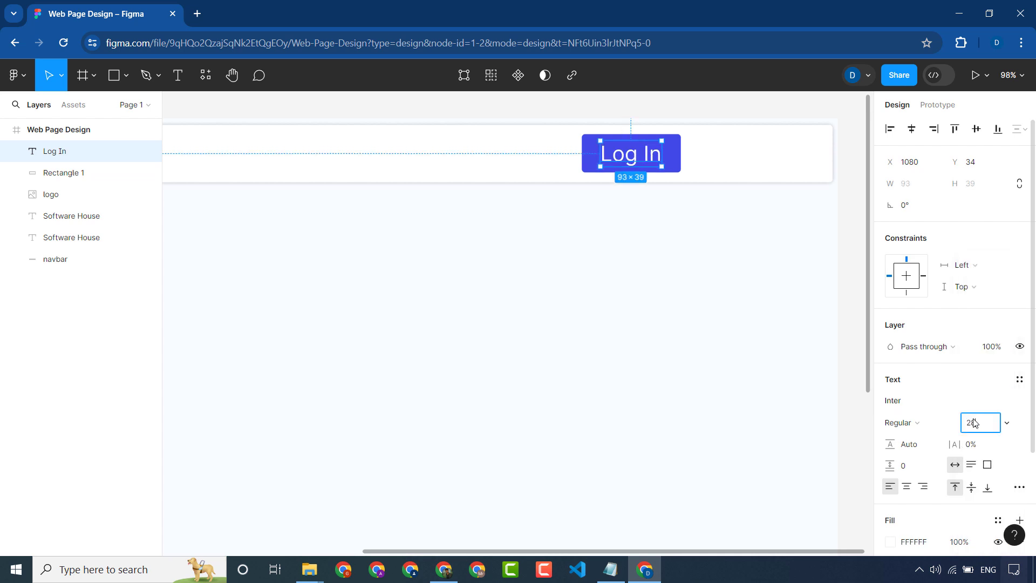
key("Return")
- Set the Log In text weight to Medium and centre the text again on its blue rectangle
left_click(937, 420)
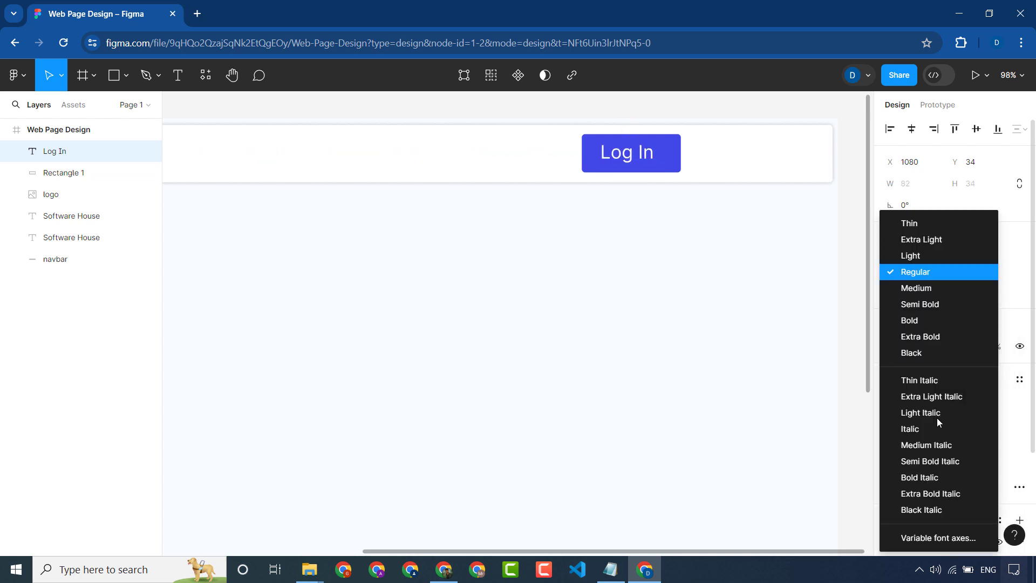
left_click(928, 290)
left_click(659, 197)
left_click_drag(624, 152, 628, 153)
left_click(667, 199)
- Undo the accidental drag on the navbar and lock the navbar layer
left_click_drag(699, 154, 617, 164)
key("ctrl+z")
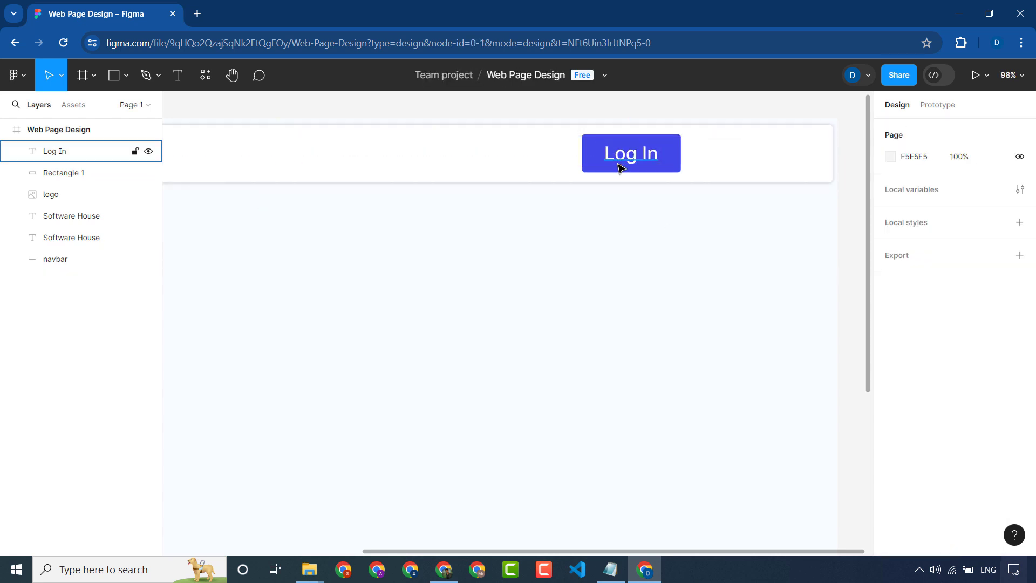
left_click(620, 168)
left_click(719, 167)
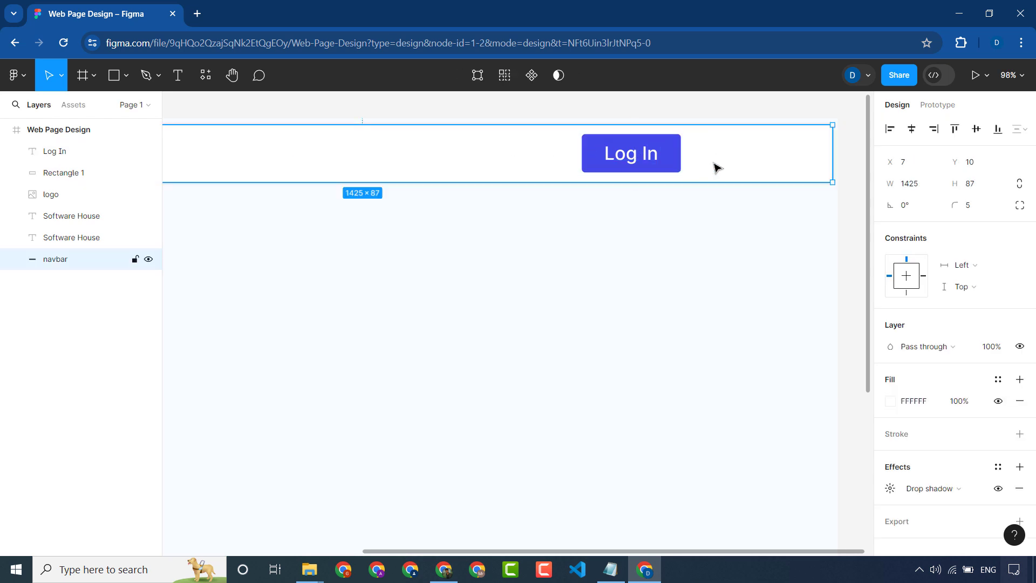
left_click(135, 260)
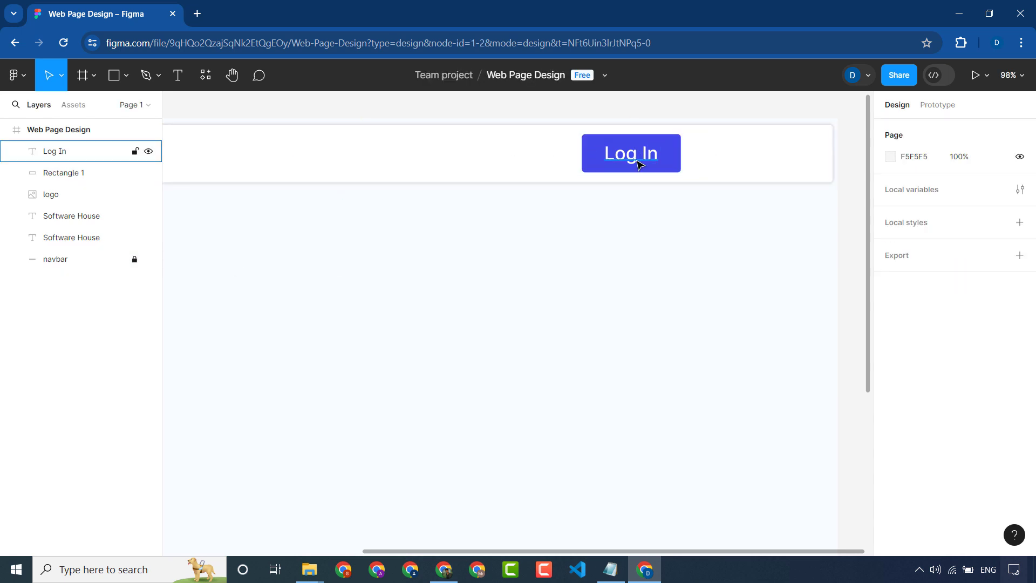
- Move the Log In button with its text leftward, duplicate both and place the copy near the navbar's right end
left_click_drag(698, 154, 640, 161)
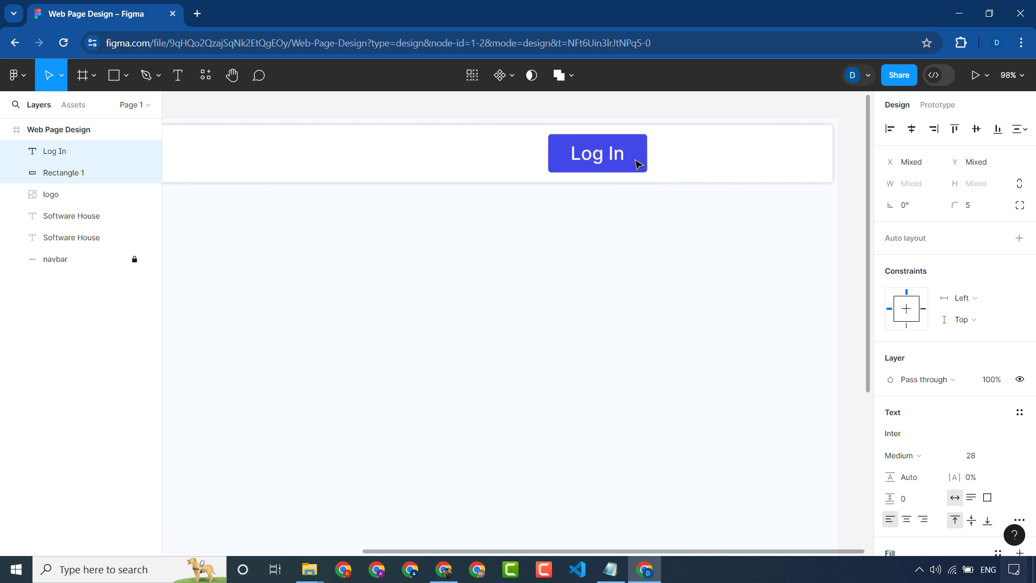
key("Escape")
key("ctrl+v")
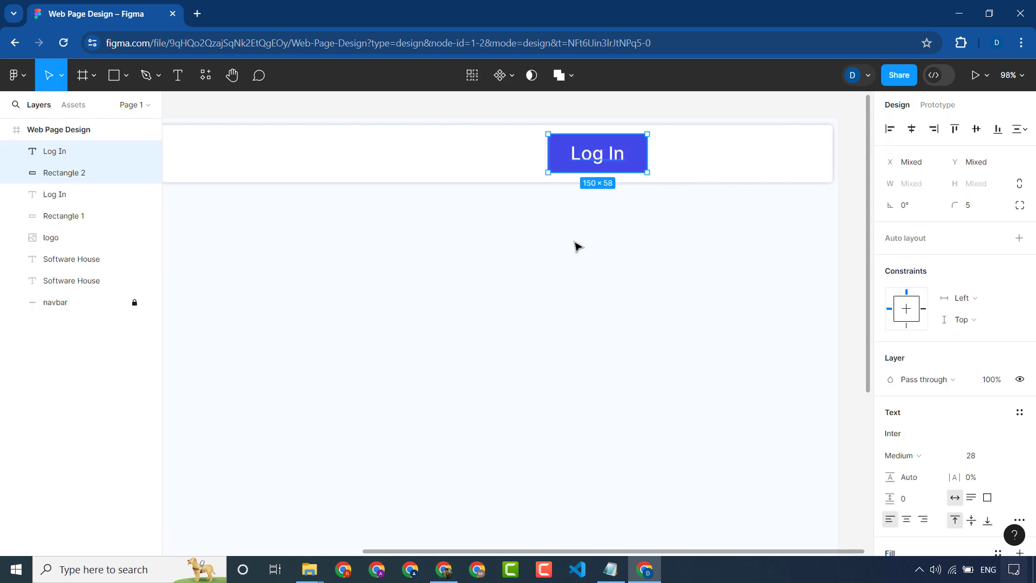
left_click_drag(639, 160, 797, 161)
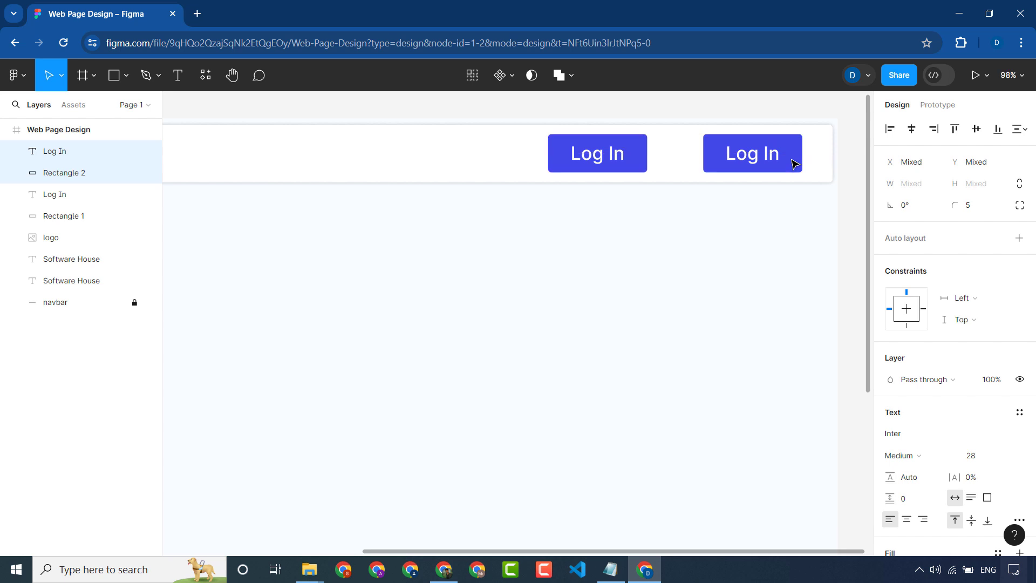
left_click(823, 165)
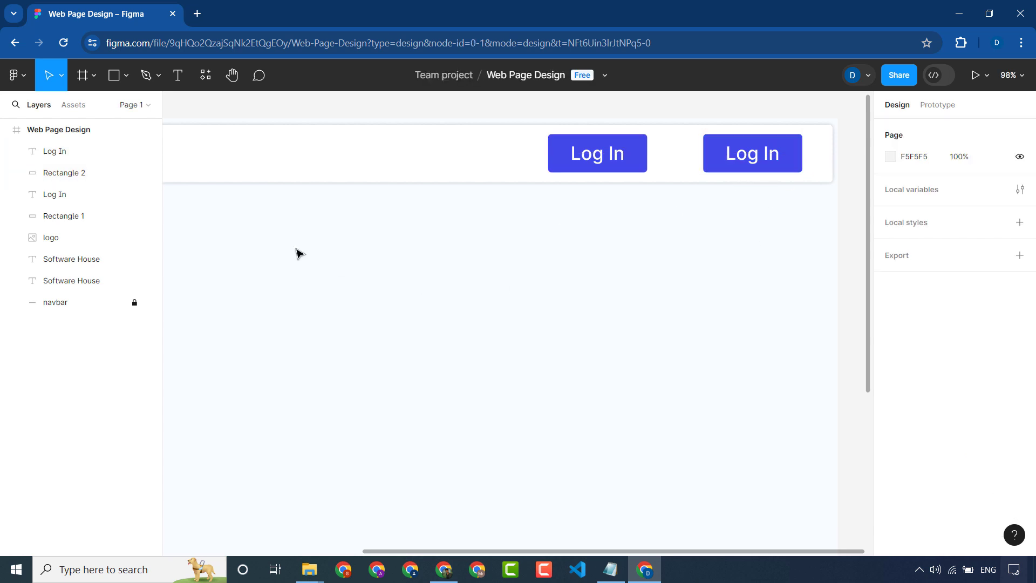
- Shift the copied button further right to about X 1252 and change its text to Sign Up
scroll(755, 364, "down", 5)
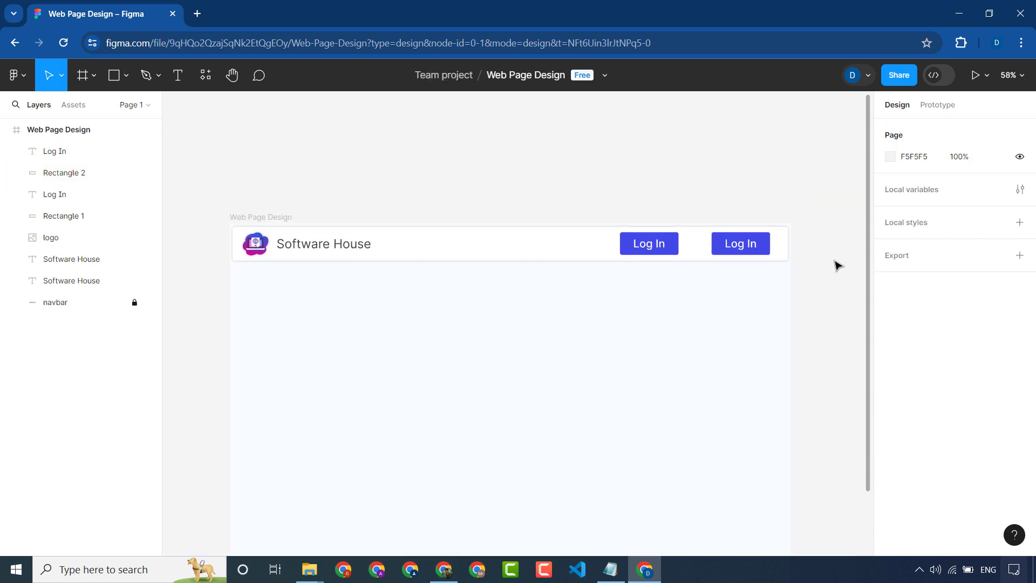
left_click(766, 247)
mouse_move(781, 248)
left_mouse_down()
mouse_move(733, 241)
mouse_move(783, 254)
mouse_move(770, 250)
left_mouse_up()
scroll(769, 250, "up", 2)
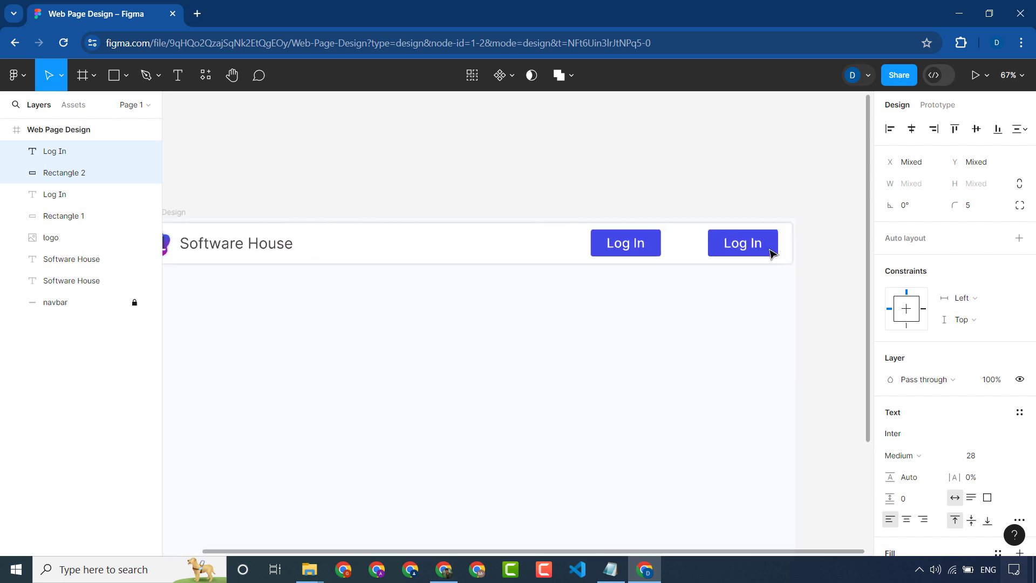
left_click(753, 241)
double_click(758, 247)
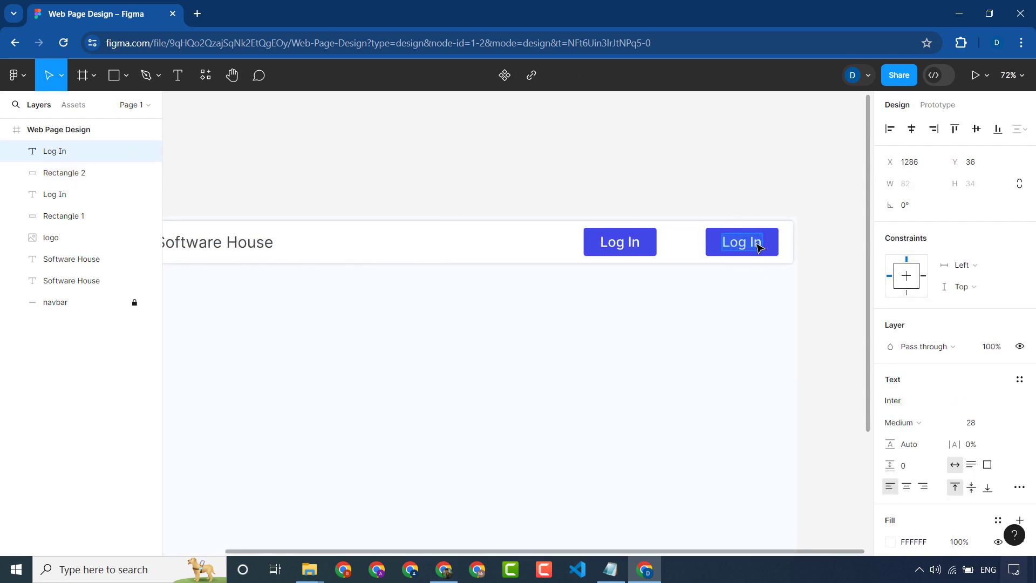
type("Sign Up")
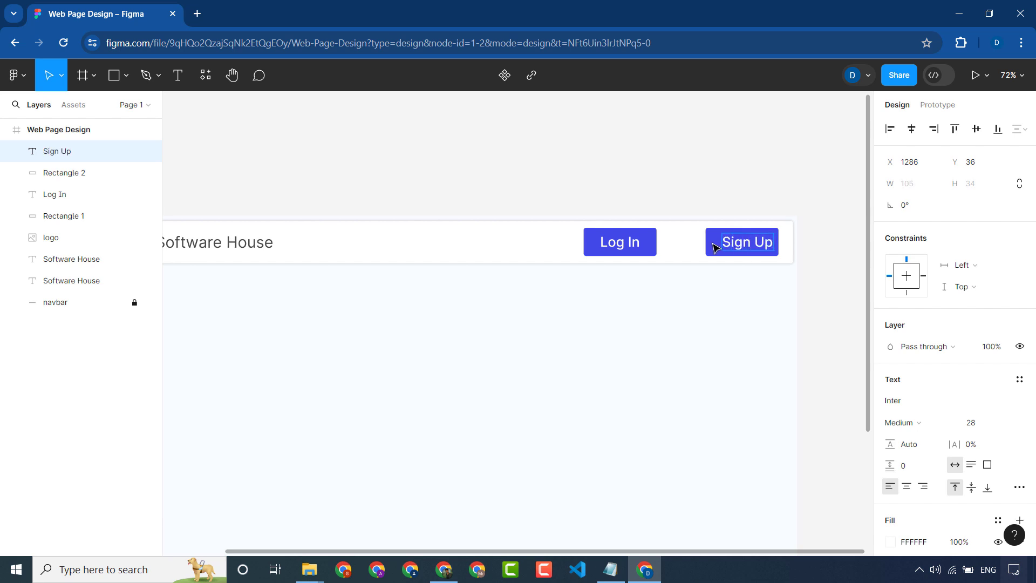
key("Escape")
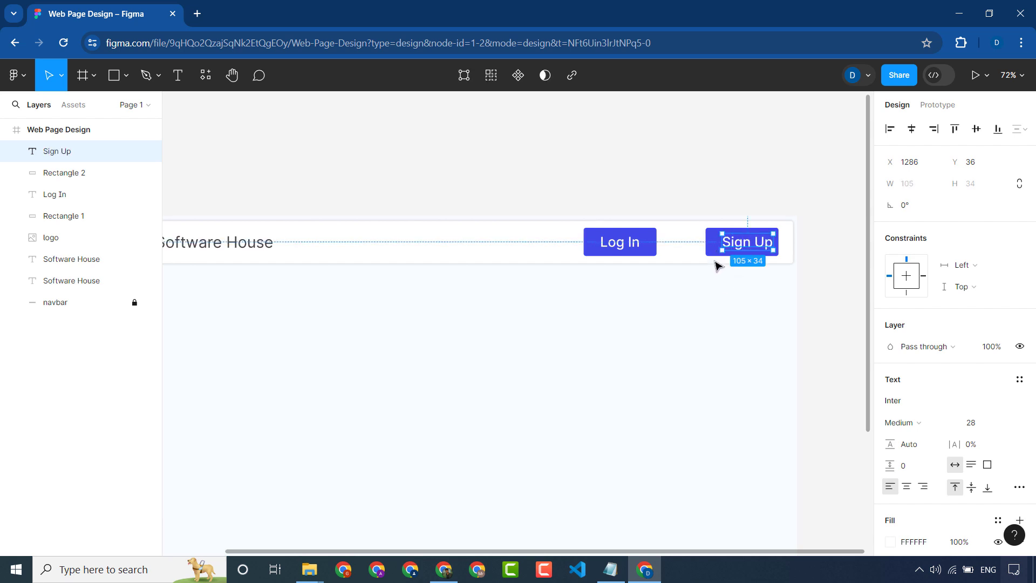
- Set the width of the Sign Up button rectangle to 160 and recentre the Sign Up text on it
left_click(712, 255)
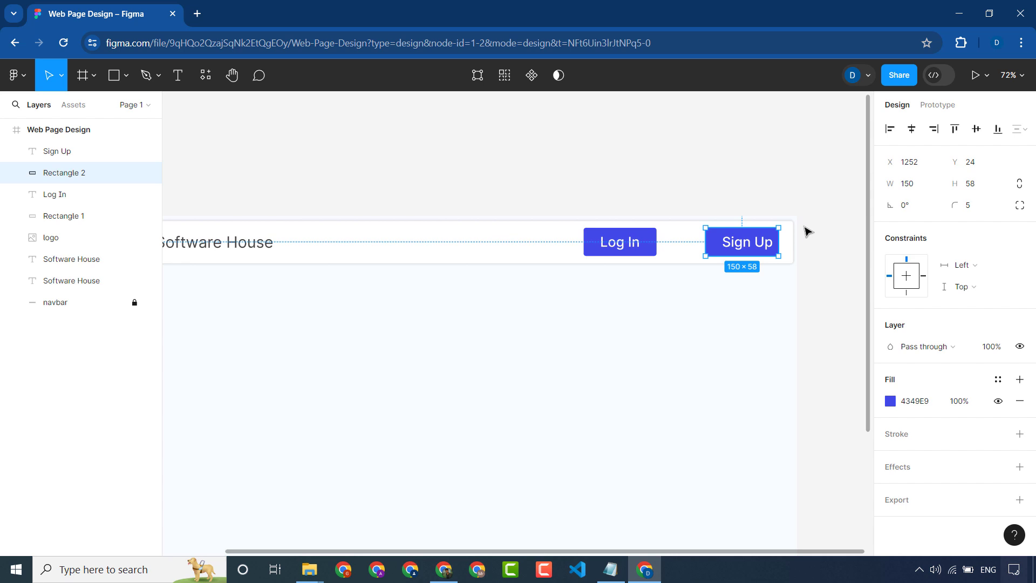
left_click(924, 189)
key("Return")
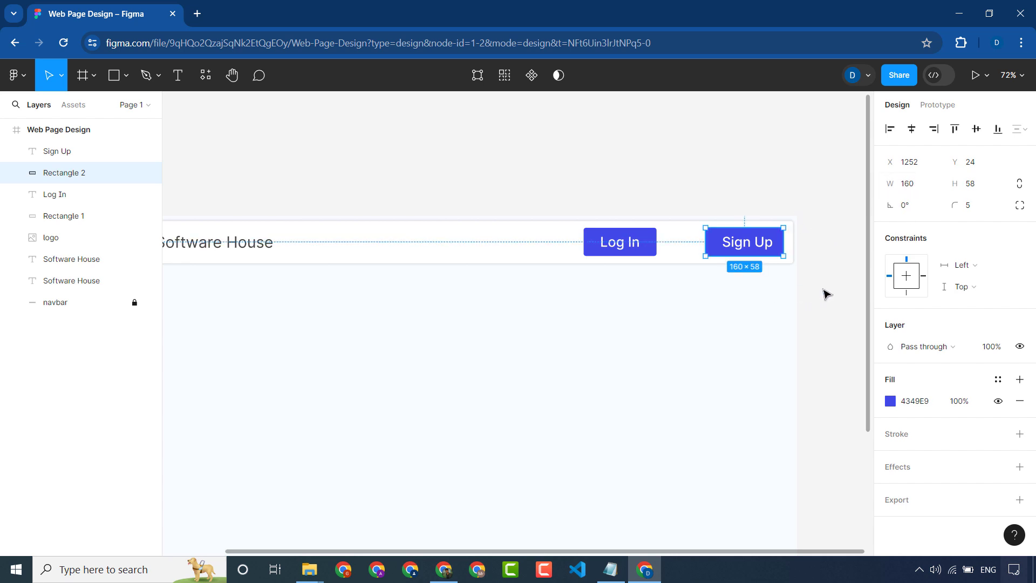
left_click(808, 278)
left_click_drag(752, 244, 747, 244)
left_click(747, 292)
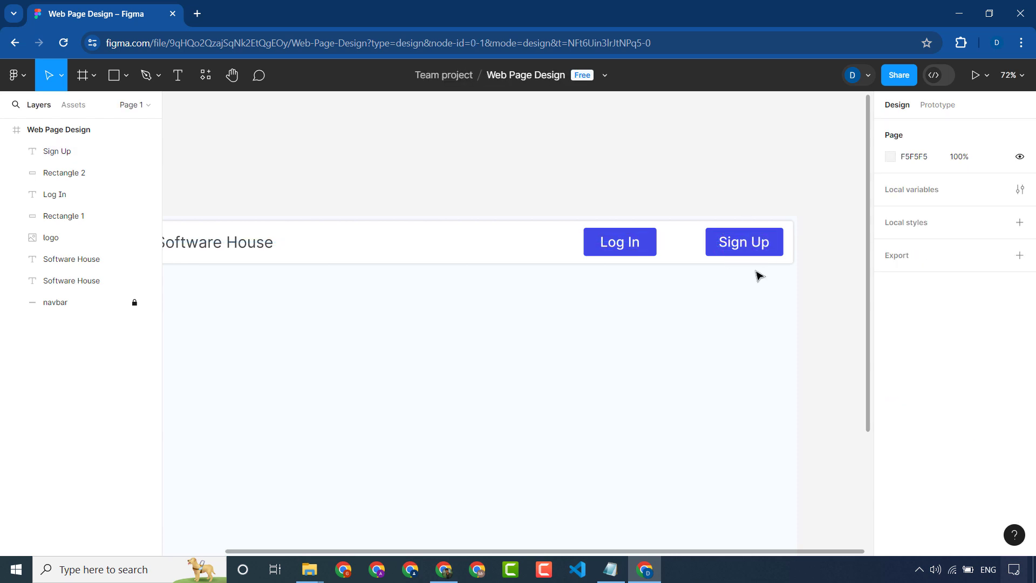
- Fill the Sign Up rectangle with the button2 color F065FF copied from the Notepad color notes
scroll(758, 276, "up", 1)
left_click(784, 246)
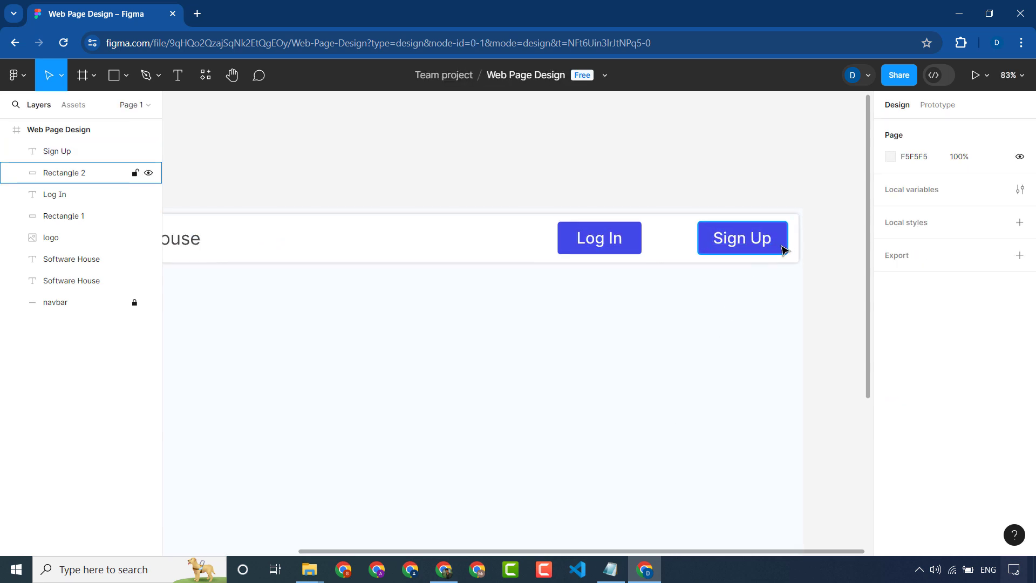
left_click(610, 569)
left_click(566, 272)
left_click_drag(543, 177, 602, 175)
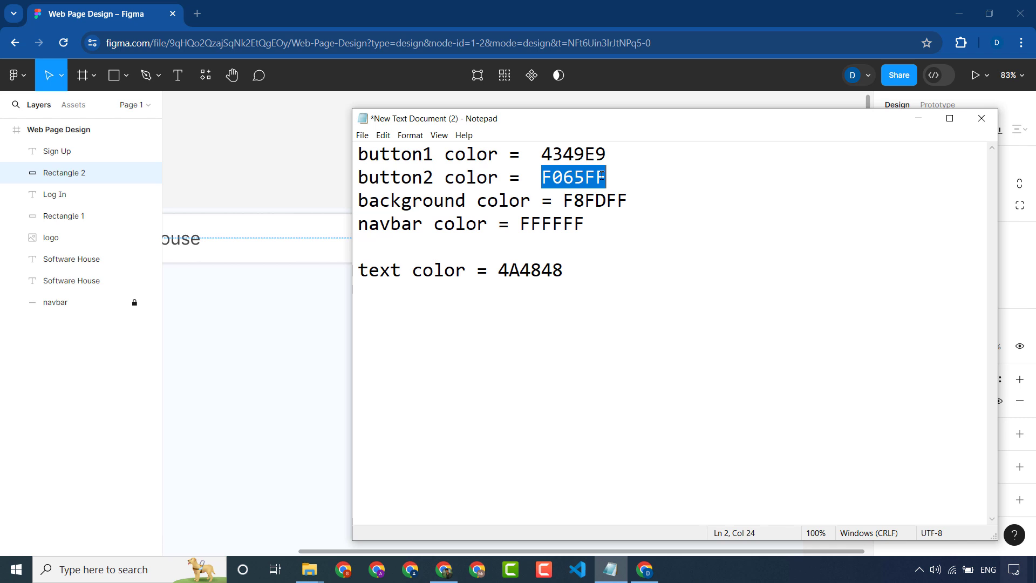
left_click(310, 343)
left_click(778, 249)
left_click(928, 401)
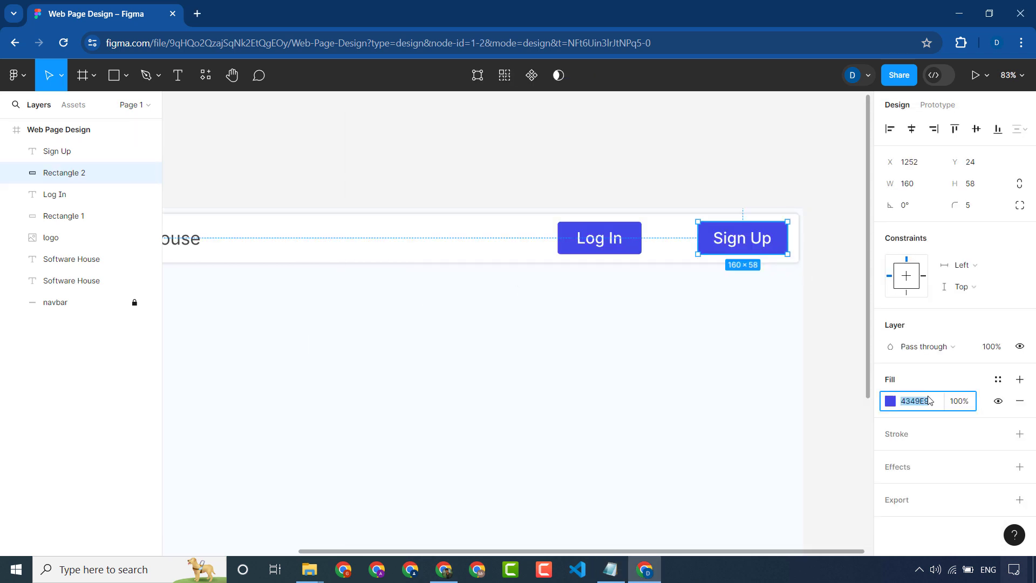
key("Return")
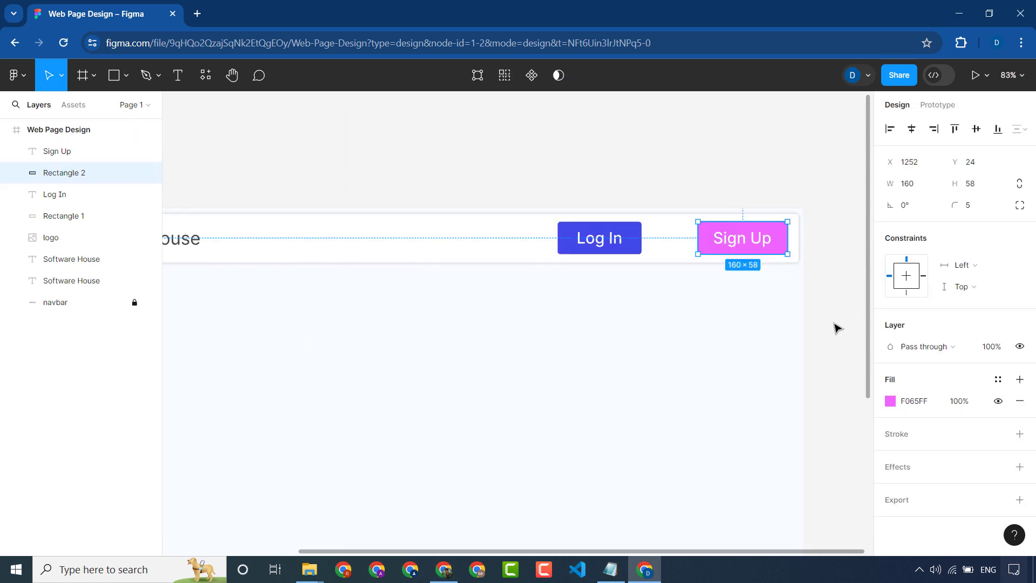
- Adjust the Sign Up rectangle's fill to the purple 9C40F8 by changing its shade and hue
left_click(890, 402)
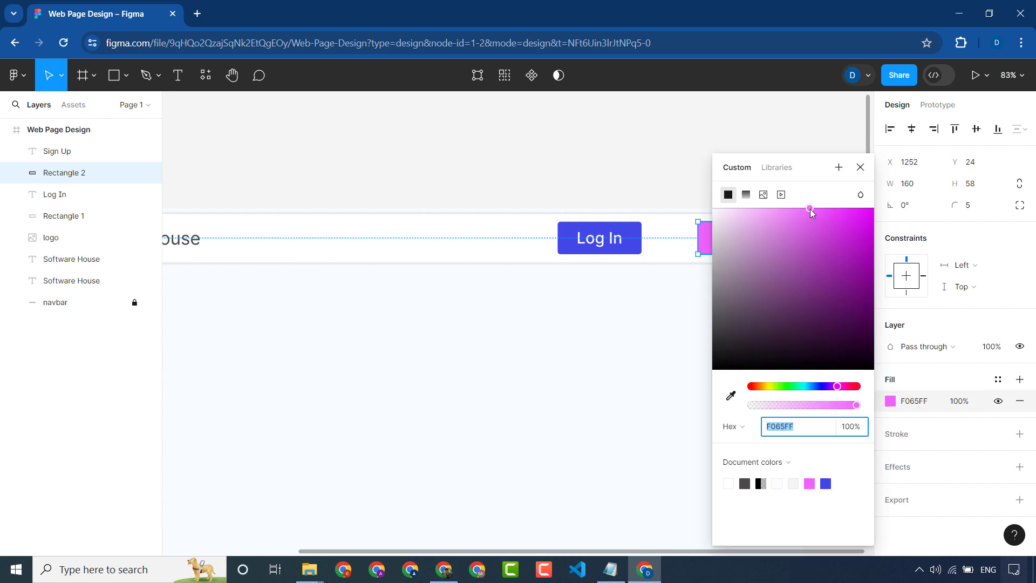
left_click_drag(811, 209, 814, 287)
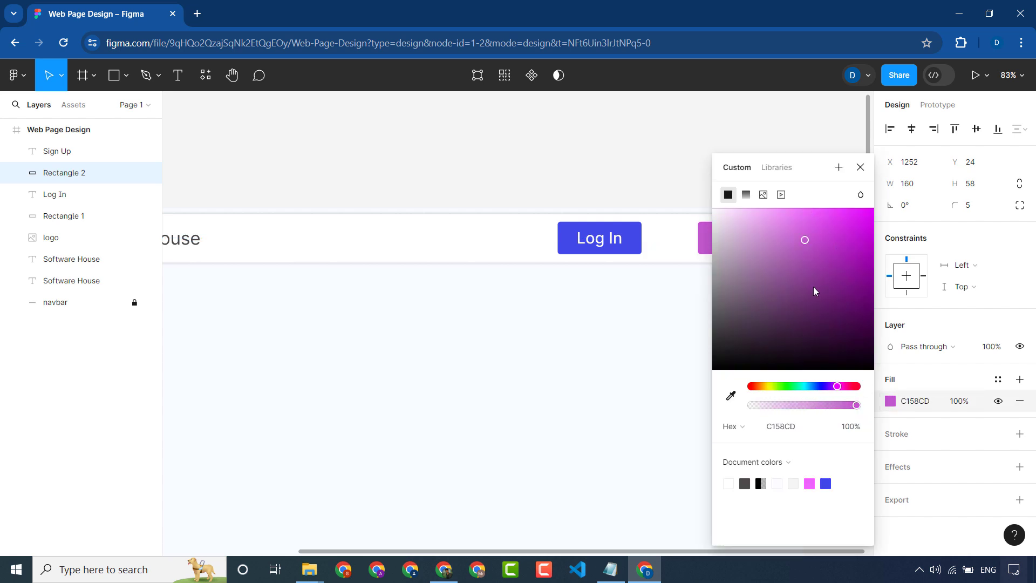
left_click_drag(836, 391, 832, 390)
left_click_drag(807, 243, 843, 215)
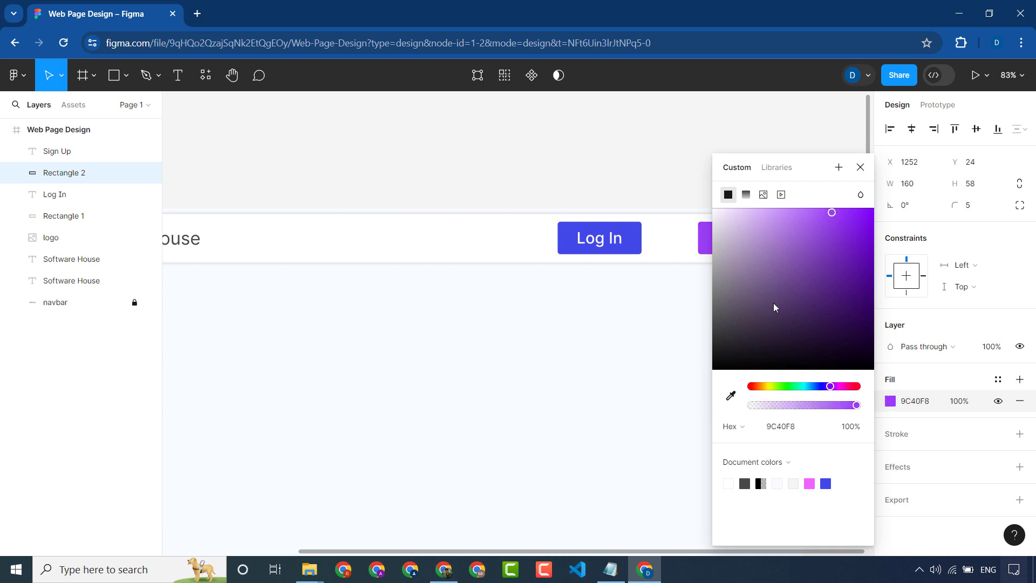
left_click(770, 324)
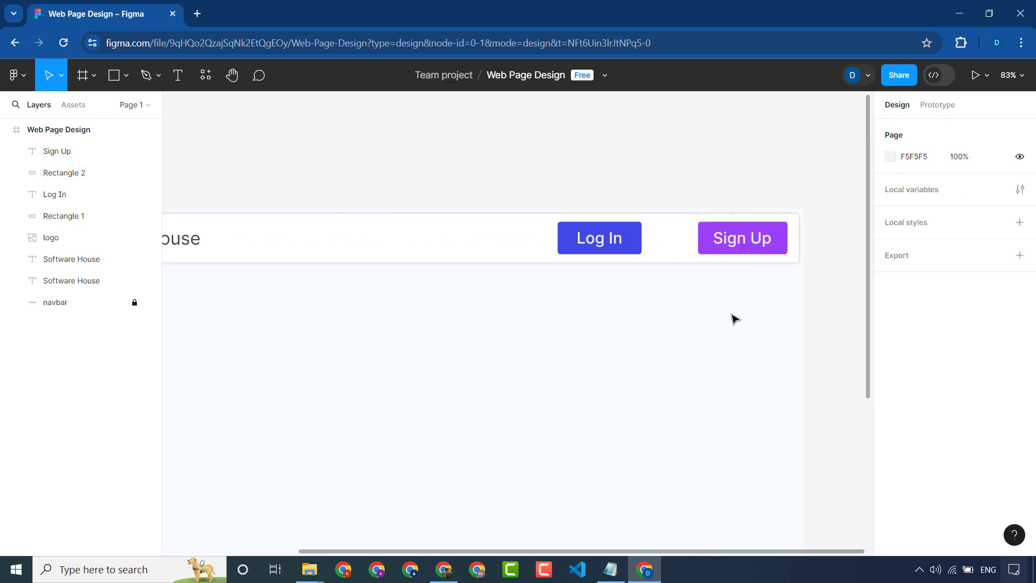
- Move the Log In button together with its text rightward, closer to the Sign Up button
left_click(707, 251)
left_click(649, 268)
left_click_drag(691, 243, 720, 247)
left_click(671, 335)
left_click(683, 327)
left_click_drag(578, 250, 614, 251)
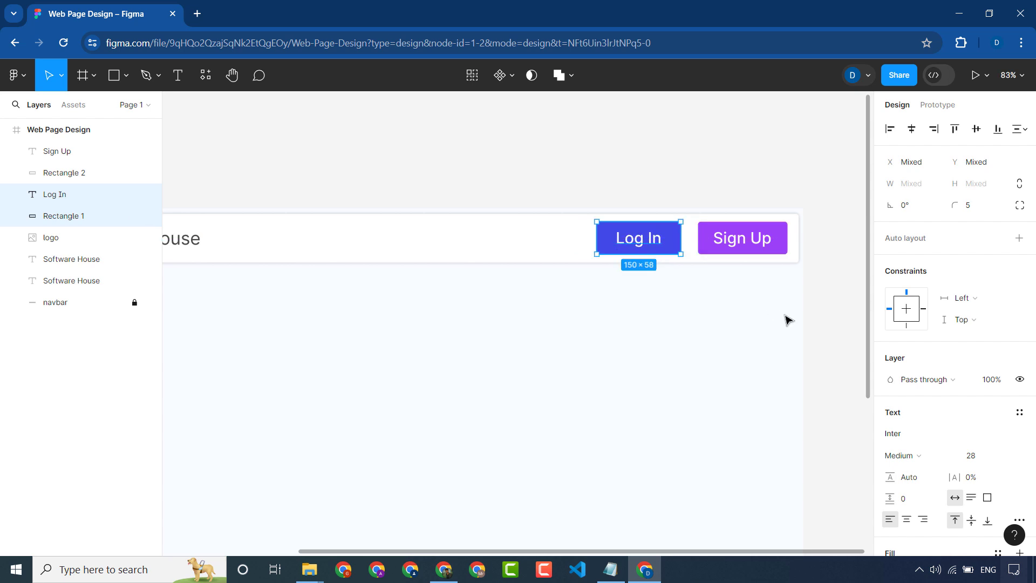
- Shrink both navbar buttons together proportionally with the Scale tool, making the Log In rectangle about 133 × 52
left_click_drag(794, 233, 644, 243)
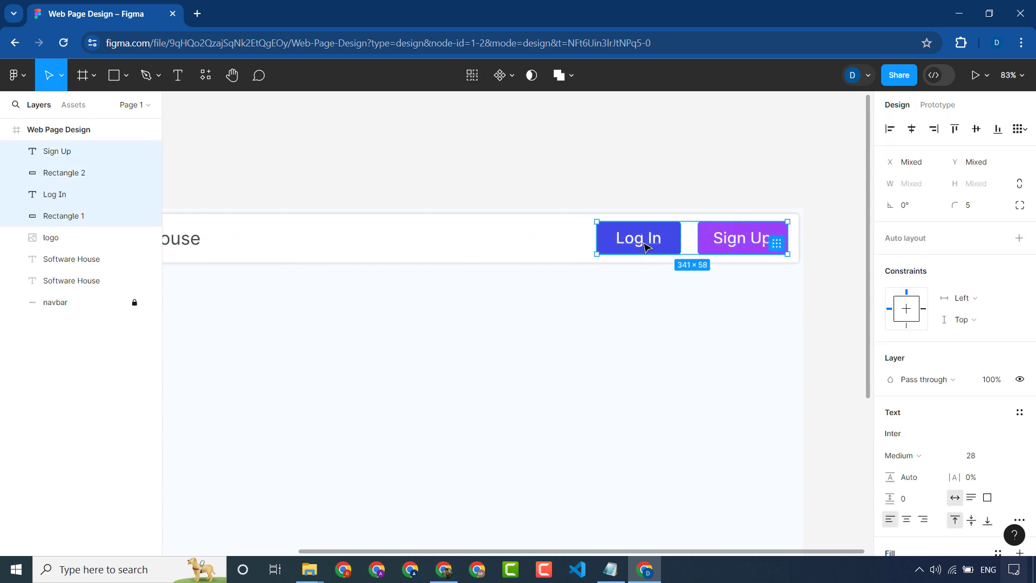
left_click_drag(788, 222, 784, 226)
key("ctrl+z")
left_click(95, 75)
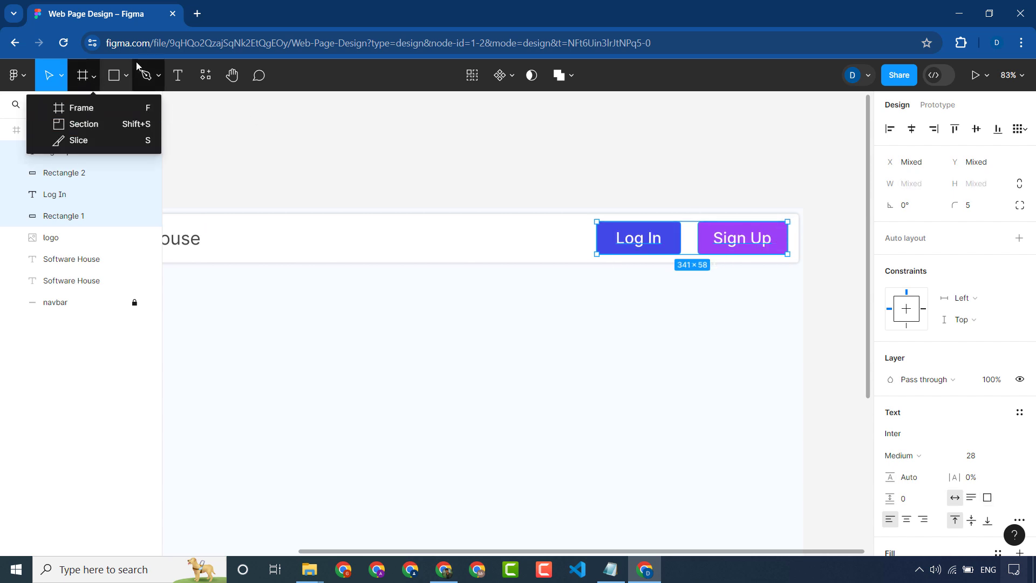
left_click(127, 77)
left_click(157, 75)
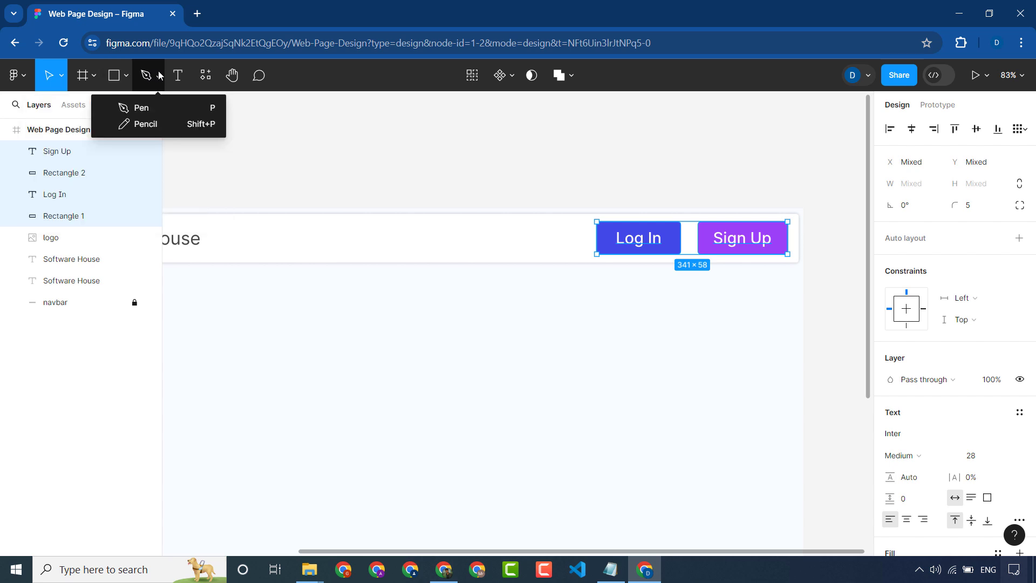
left_click(61, 76)
left_click(66, 121)
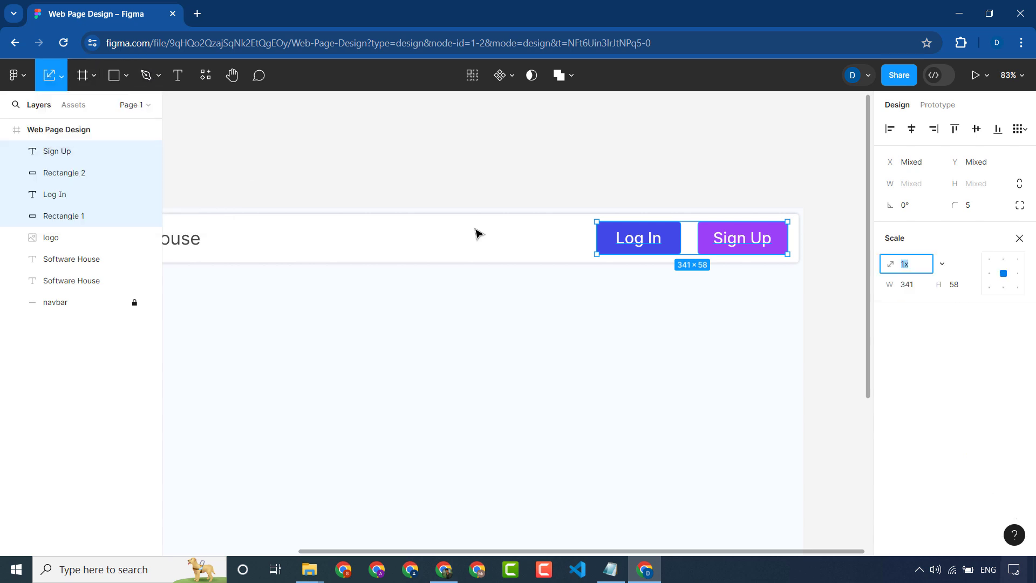
left_click_drag(784, 222, 699, 246)
left_click(757, 272)
left_click(705, 300)
- Nudge the scaled Log In button and its text slightly closer to the Sign Up button
left_click(636, 245)
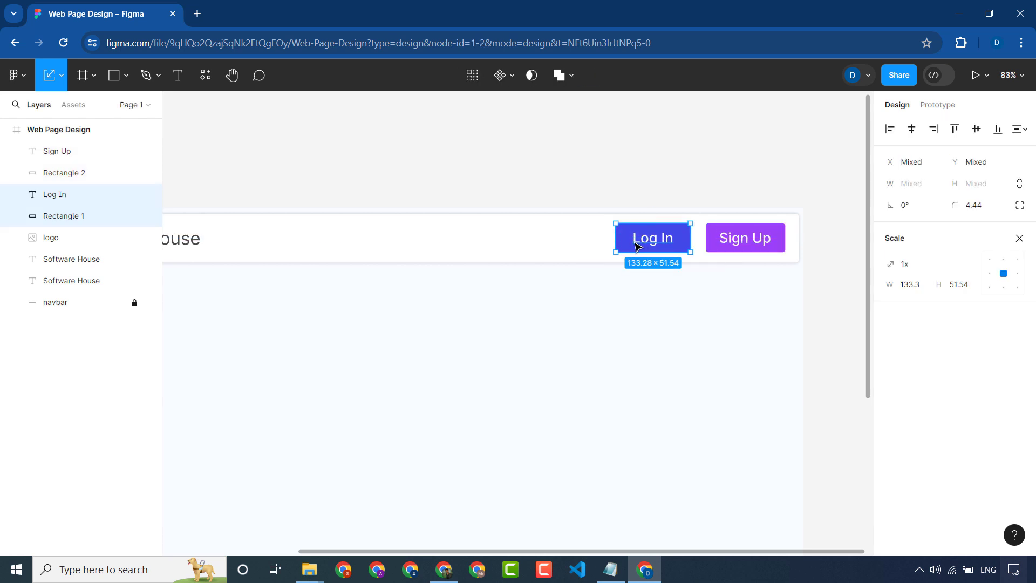
left_click_drag(629, 245, 634, 244)
left_click(652, 322)
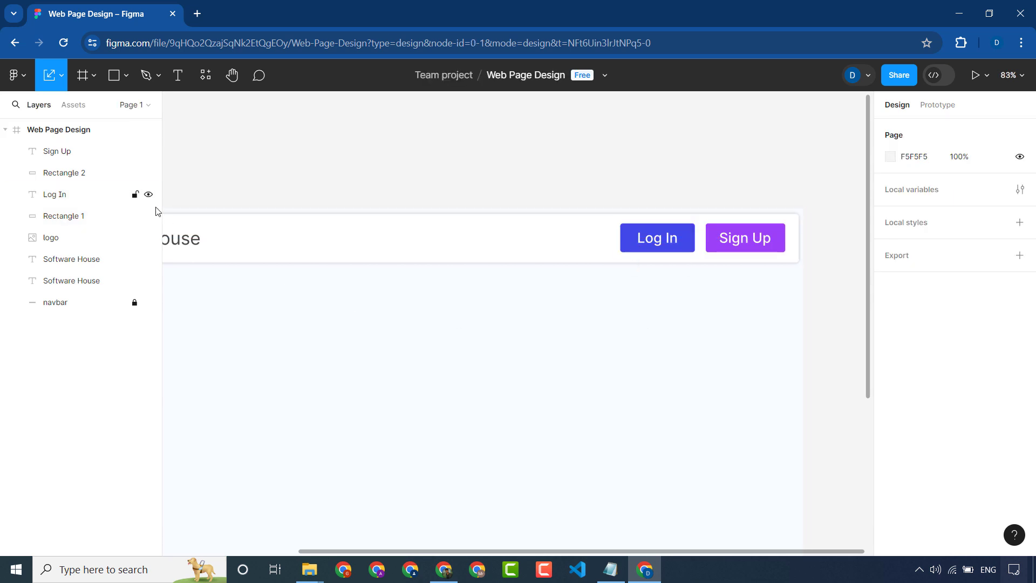
- Duplicate the Software House title, move the copy into the navbar's empty middle area and replace its text with About US
left_click(190, 244)
key("ctrl+d")
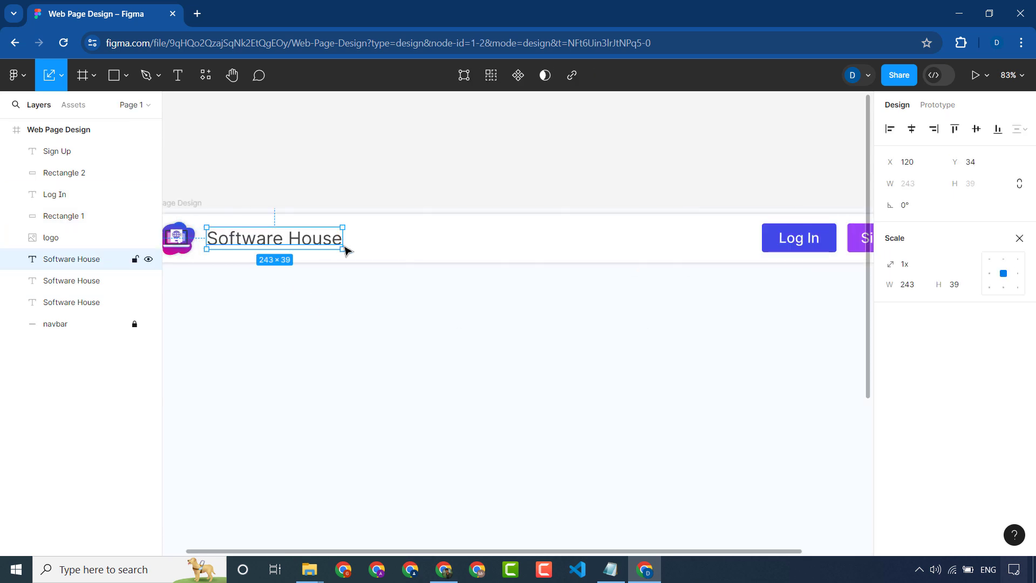
left_click_drag(345, 250, 593, 243)
double_click(562, 233)
type("A")
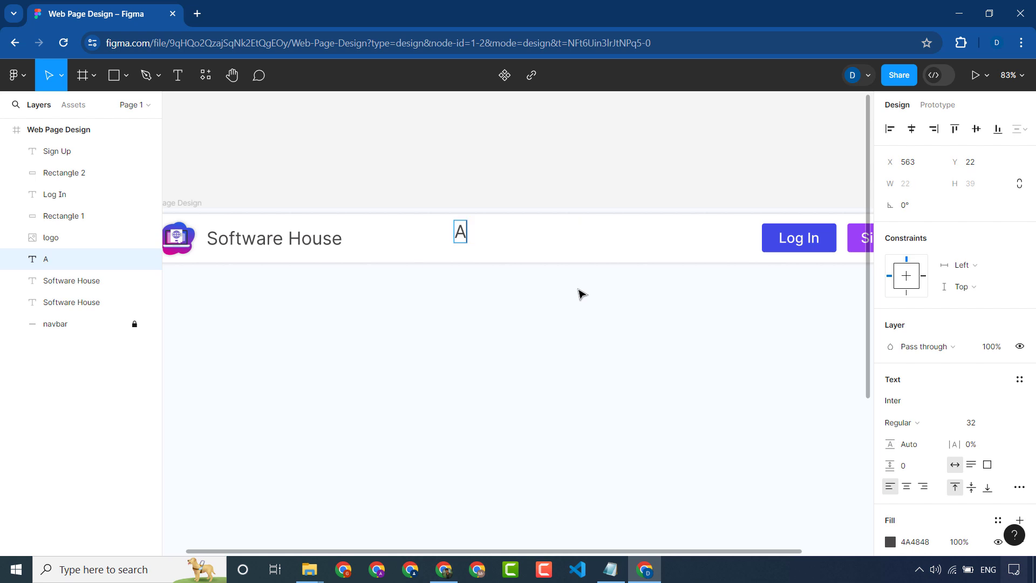
type("bout US")
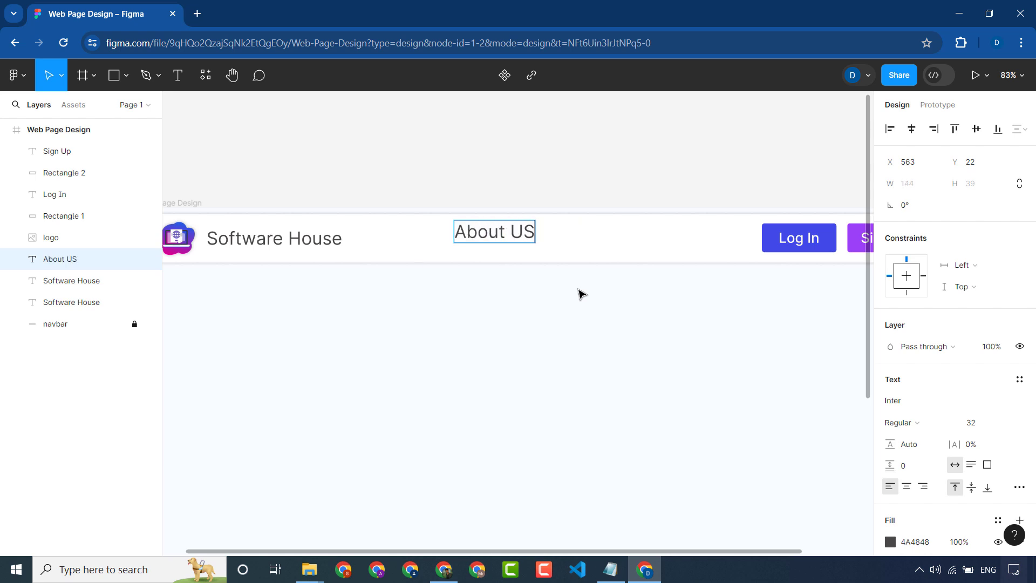
- Correct the capitalization of the copied navbar text so it reads About Us
key("BackSpace")
key("BackSpace")
key("BackSpace")
type("Us")
key("BackSpace")
key("BackSpace")
key("BackSpace")
type("us")
key("BackSpace")
key("BackSpace")
key("BackSpace")
type("U")
- Set the About Us font size to 24 and move the text down toward the navbar's vertical middle
left_click(794, 236)
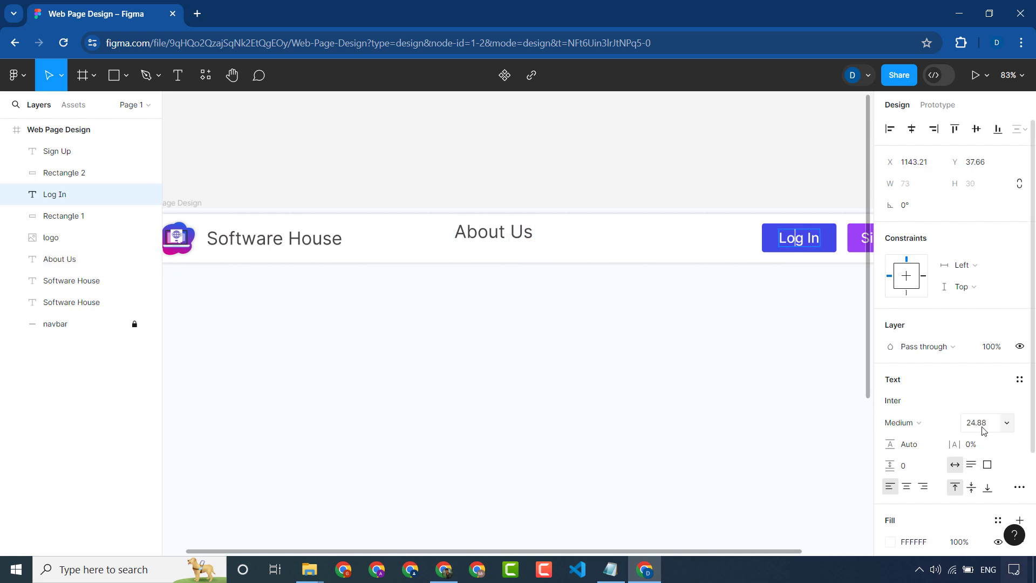
left_click(982, 425)
double_click(498, 232)
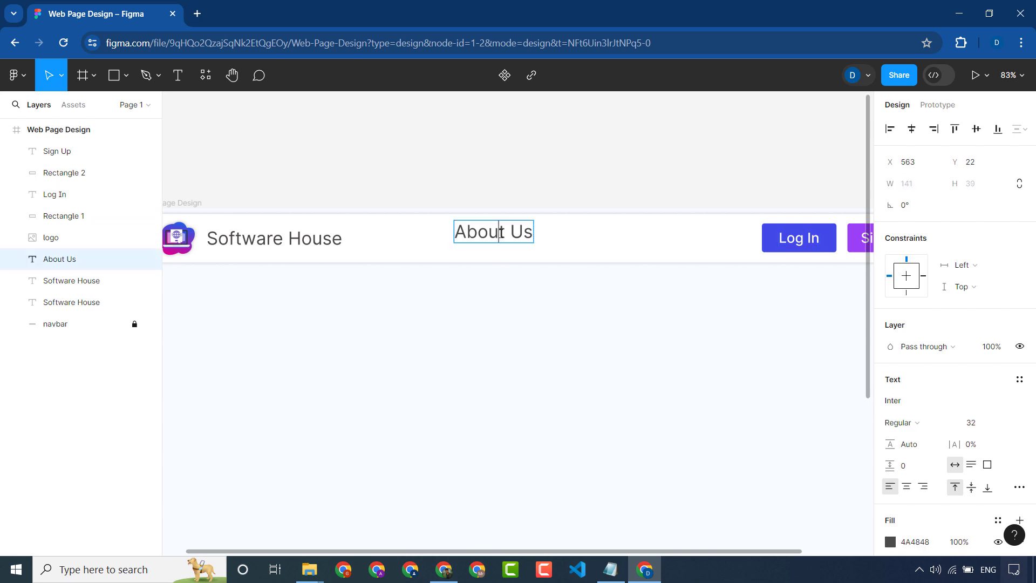
double_click(498, 232)
left_click(505, 232)
left_click(982, 423)
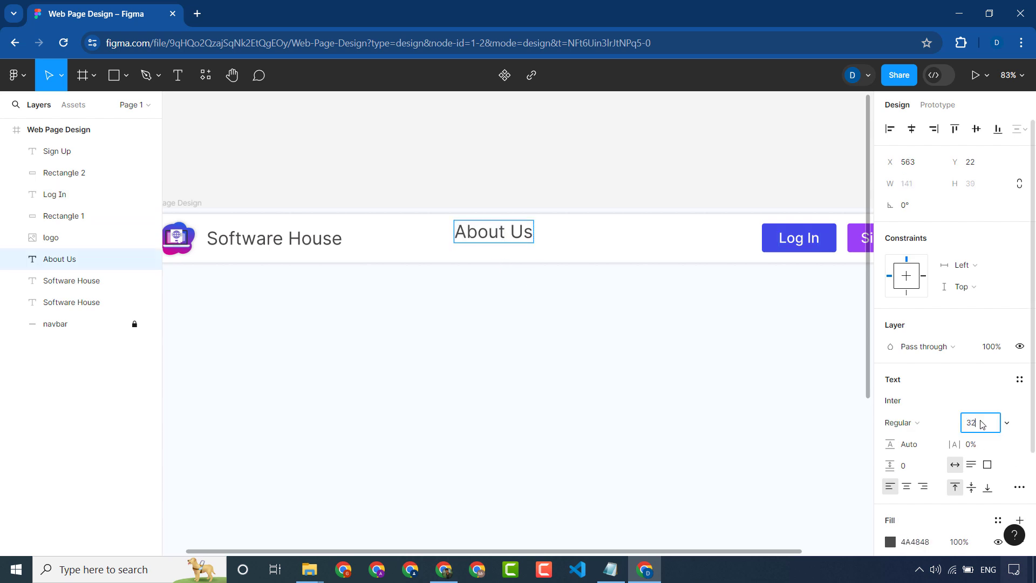
key("Return")
left_click(577, 368)
double_click(506, 235)
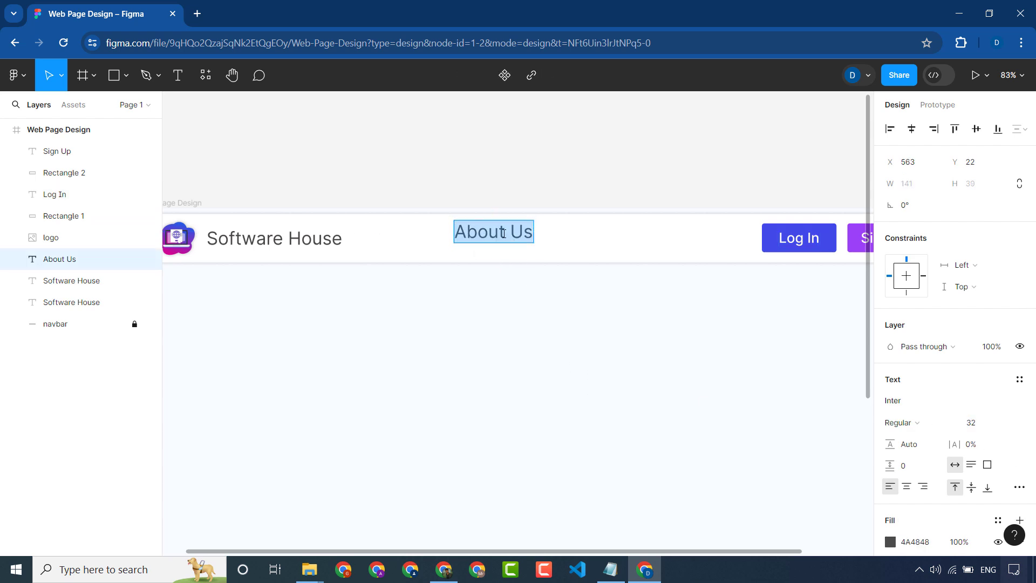
left_click(982, 424)
type("24")
key("Return")
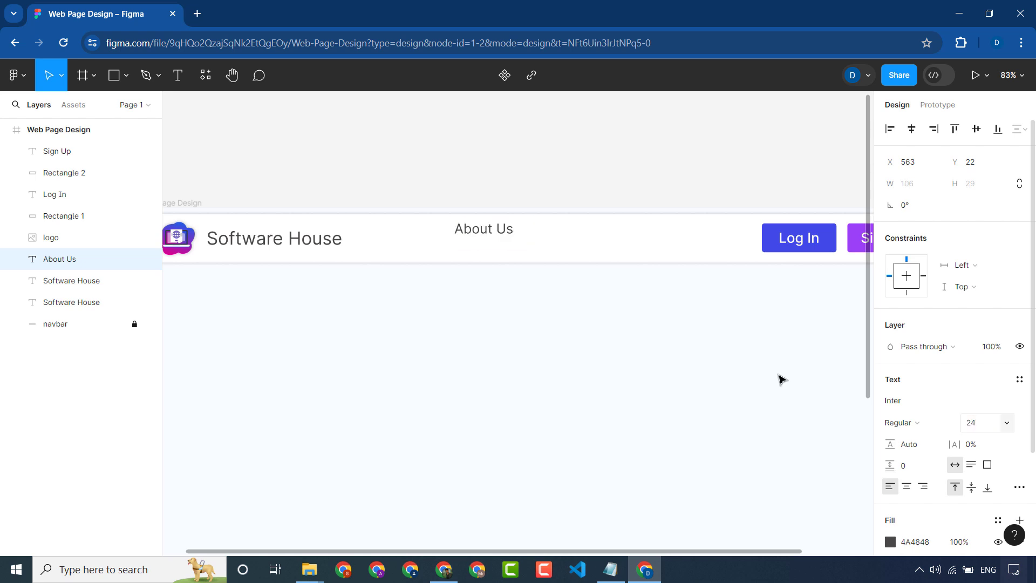
left_click_drag(481, 229, 482, 241)
left_click(262, 251)
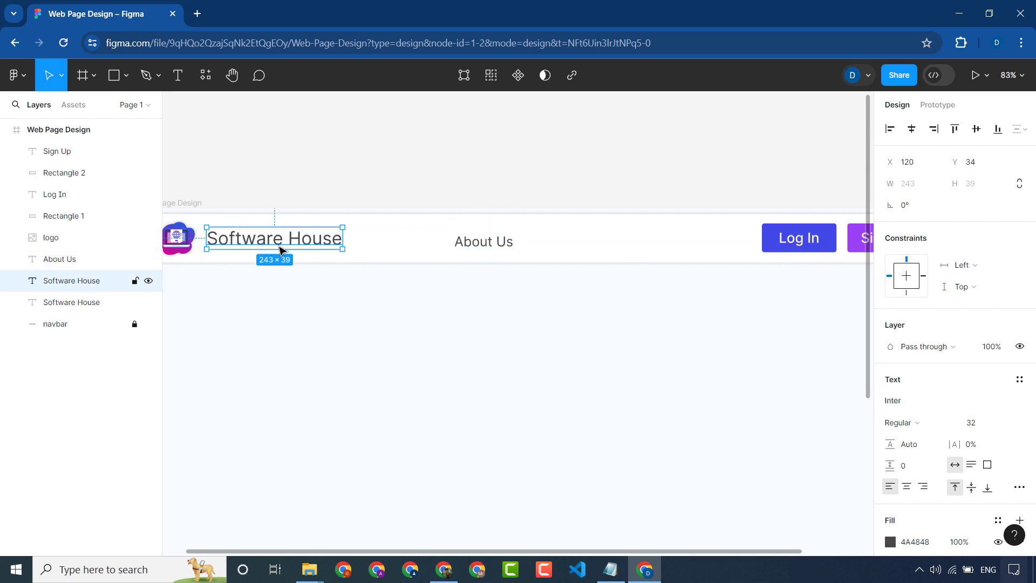
double_click(319, 245)
type("DP")
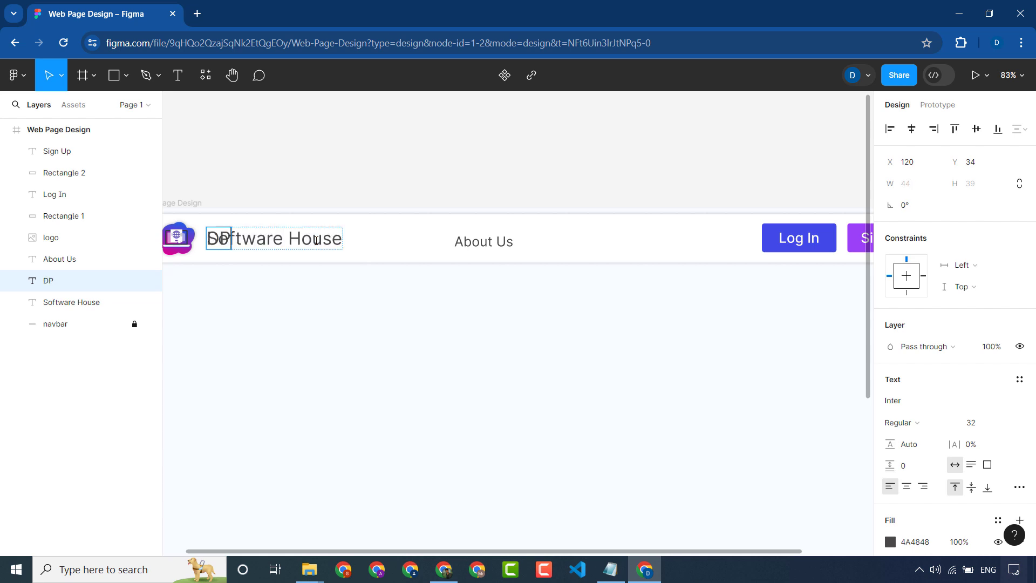
key("ctrl+z")
key("Escape")
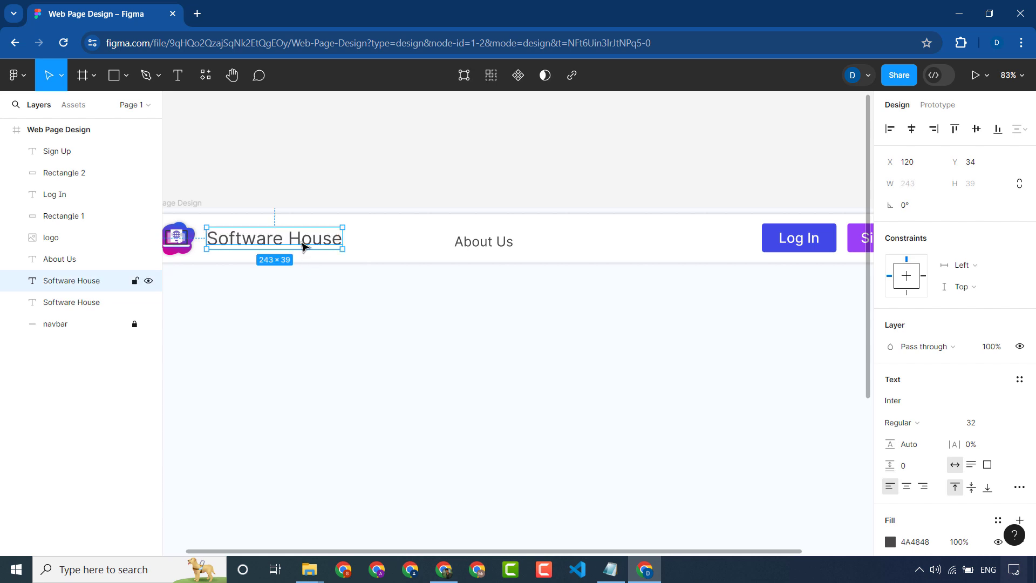
- Pull the extra Software House copy off the original title and delete it
left_click(296, 319)
left_click_drag(253, 242, 581, 241)
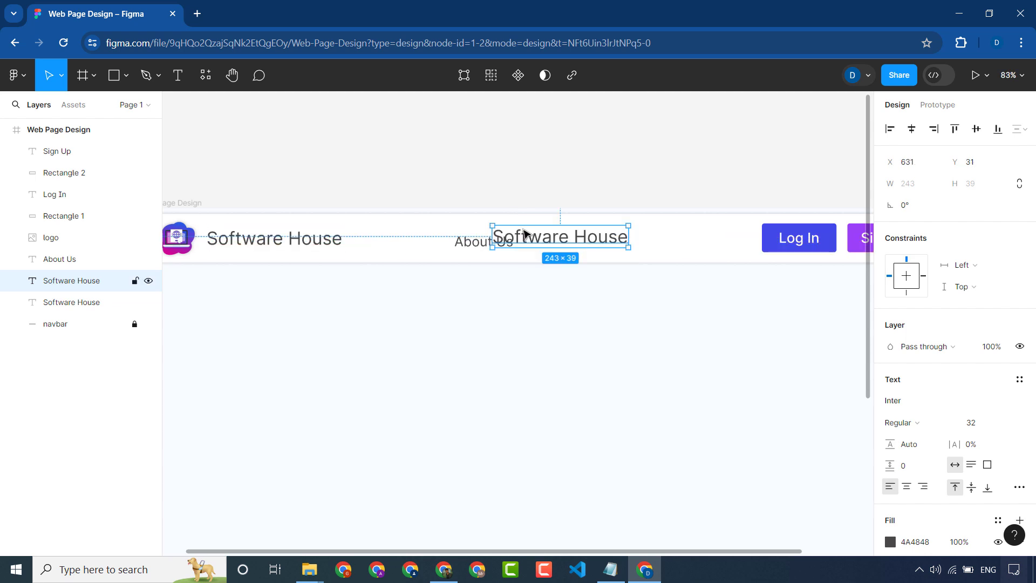
key("Delete")
- Set the About Us font size to 26 and shift the text slightly left and down
left_click(483, 244)
left_click(975, 423)
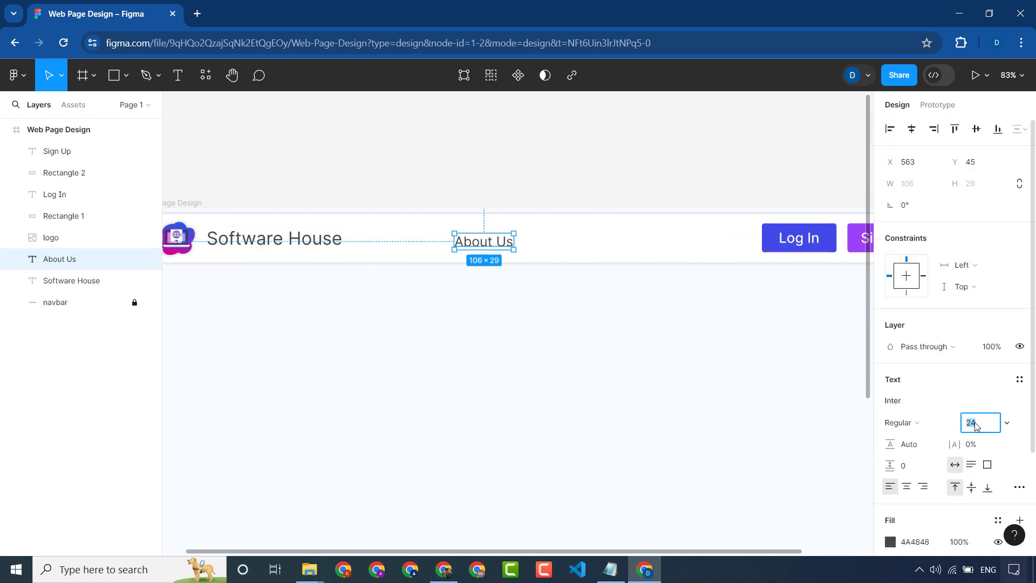
type("26")
key("Return")
left_click(590, 347)
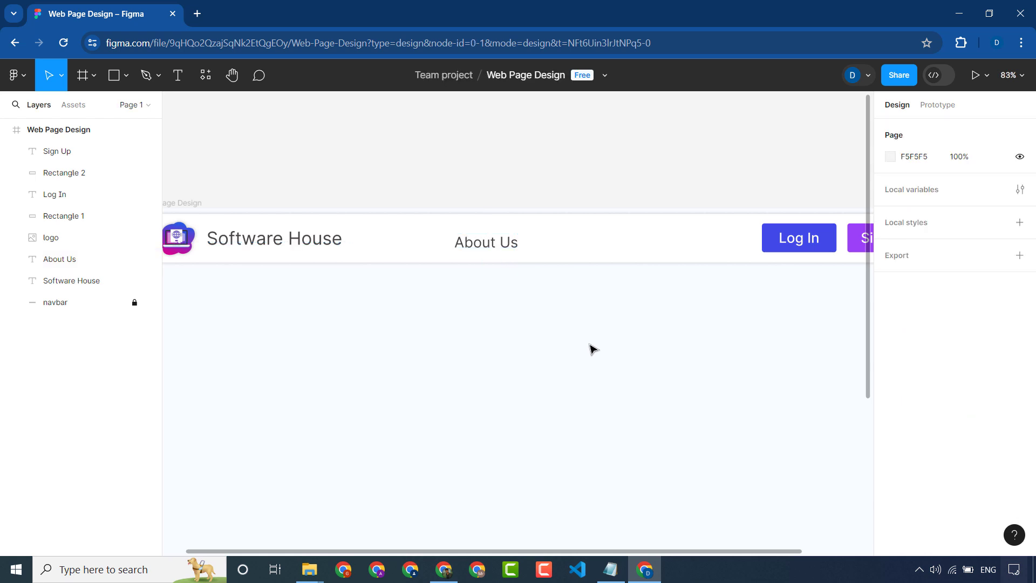
left_click_drag(491, 241, 481, 246)
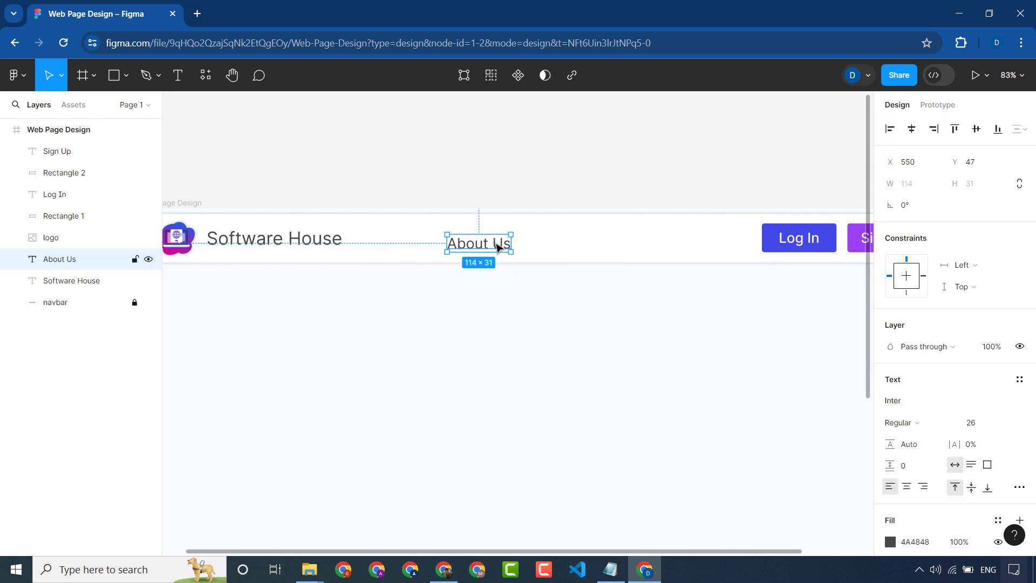
- Duplicate About Us, place the copy just to its right and change its text to Pricing
key("ctrl+d")
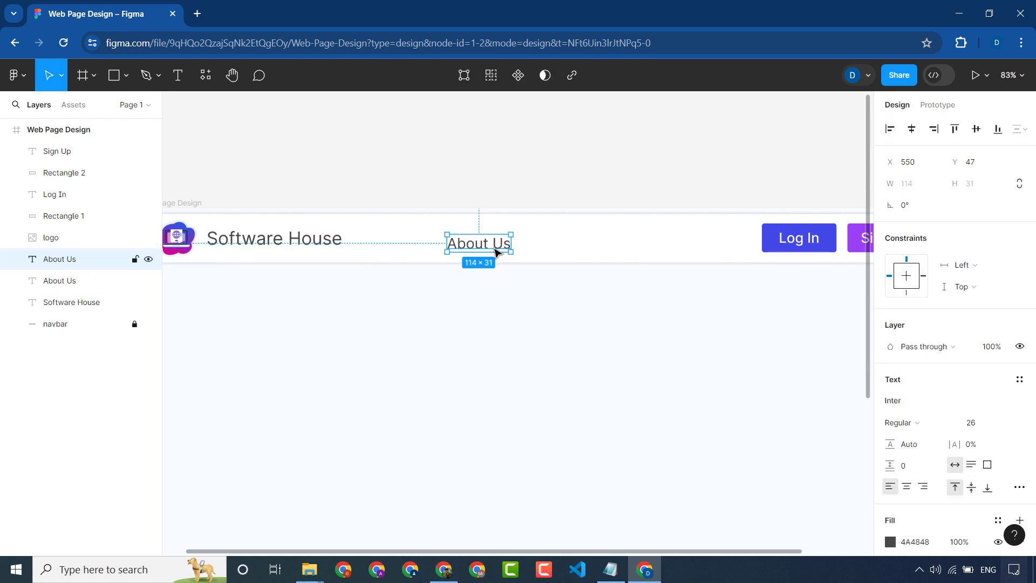
left_click_drag(495, 247, 566, 248)
double_click(566, 248)
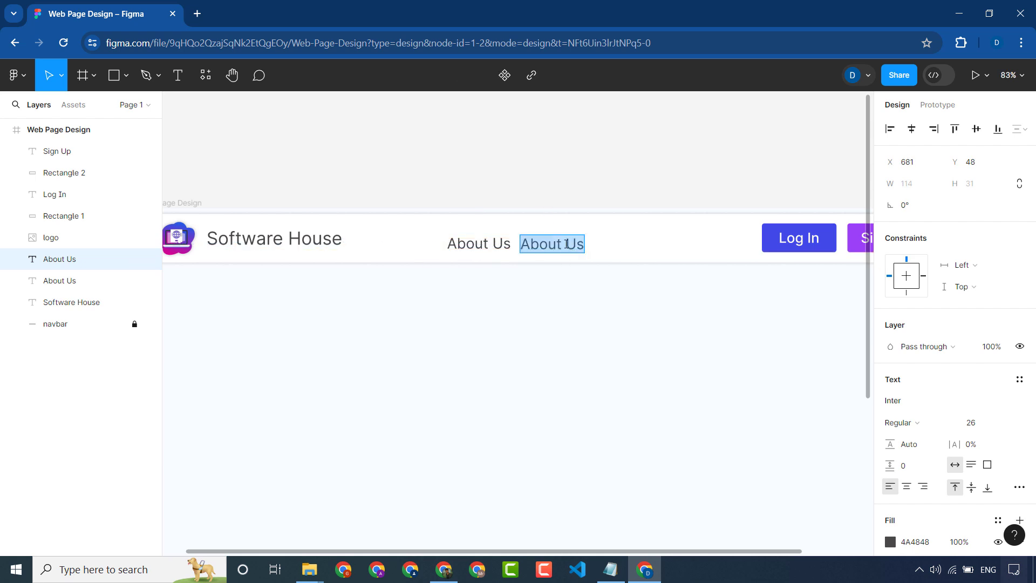
type("Pricing")
key("Escape")
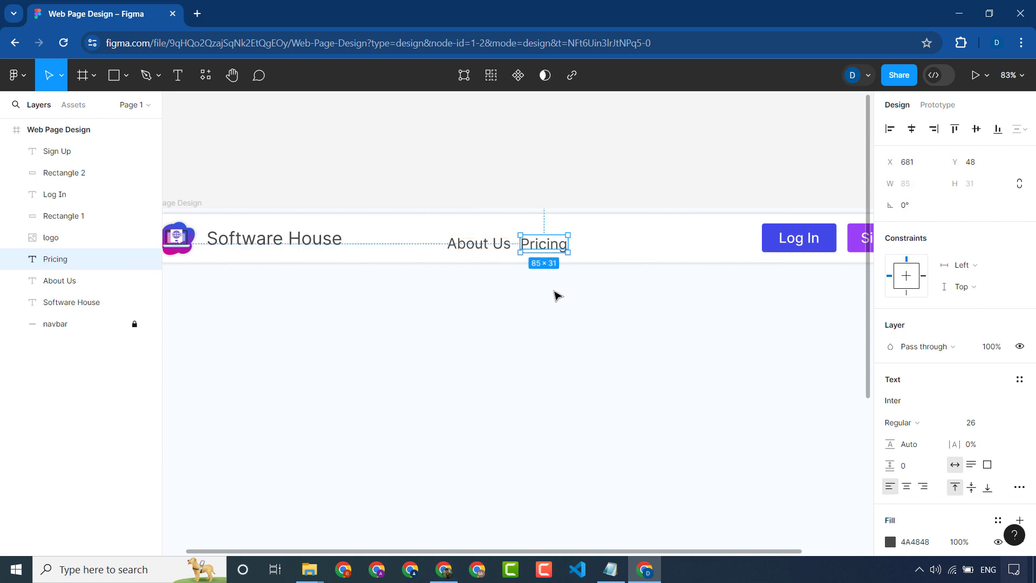
- Duplicate About Us again, change the copy's text to Services and place it close to the right of Pricing
left_click(484, 249)
key("ctrl+d")
left_click_drag(483, 248, 634, 247)
double_click(634, 248)
type("Services")
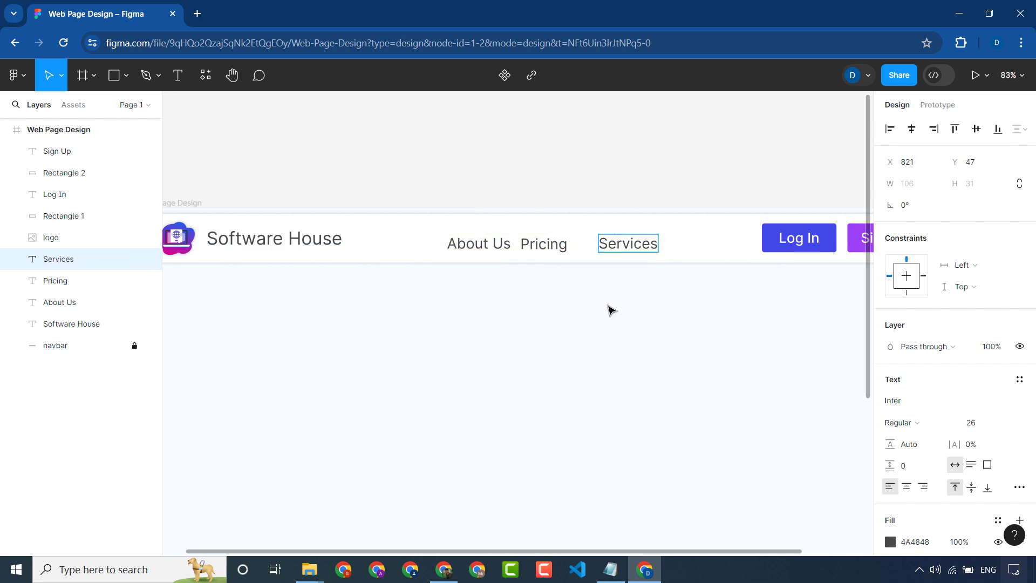
key("Escape")
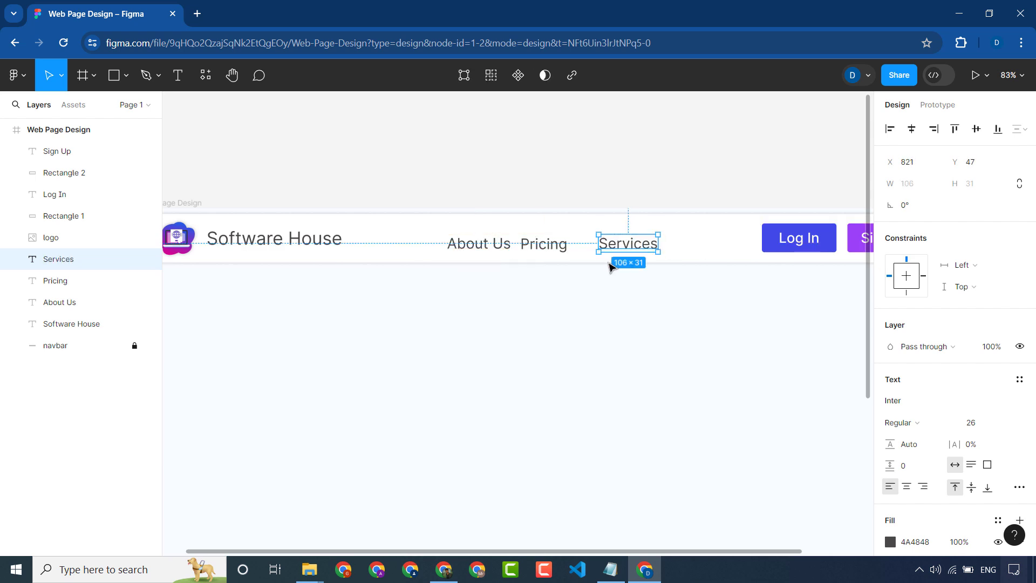
left_click_drag(625, 249, 604, 252)
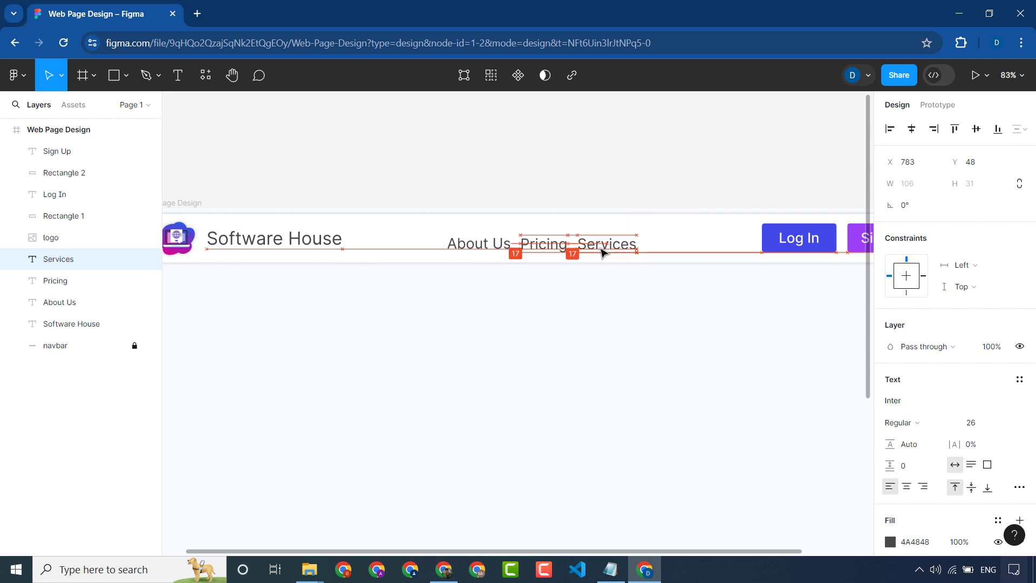
- Make another copy of About Us, change its text to Blog and move it just left of the Log In button
left_click(560, 349)
left_click_drag(477, 243, 625, 240)
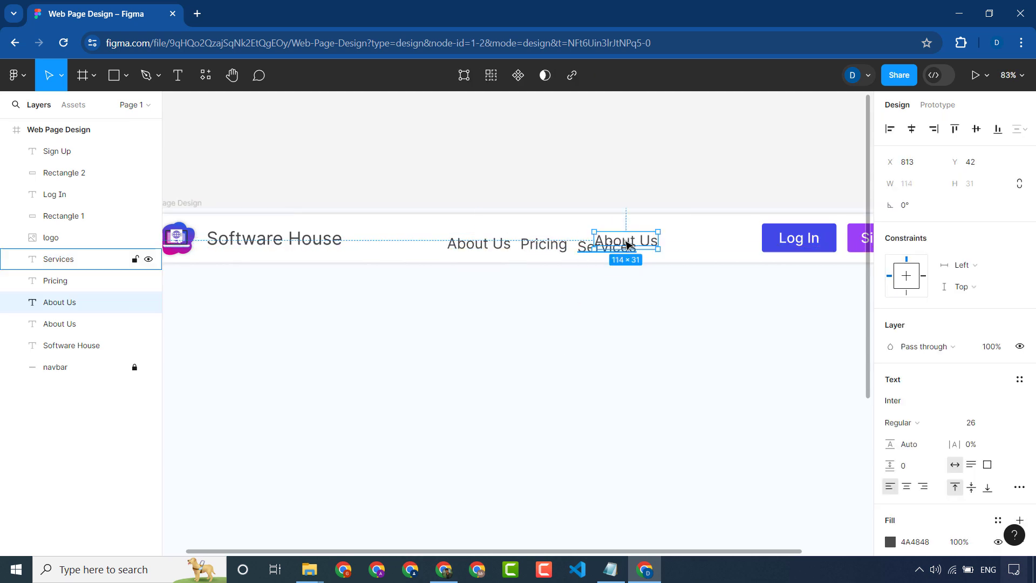
double_click(626, 244)
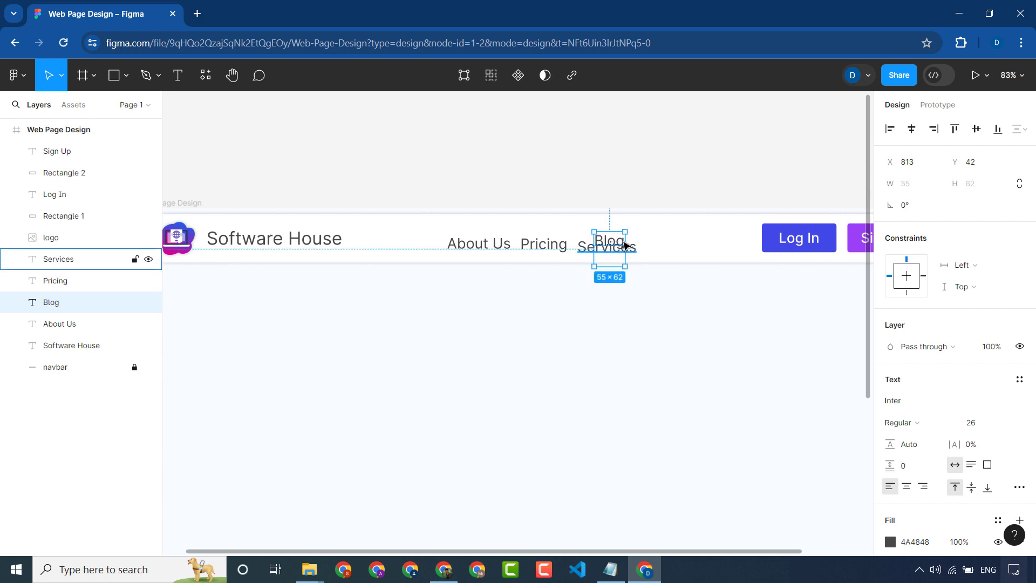
left_click_drag(615, 245, 707, 240)
left_click(693, 331)
left_click(683, 294)
left_click(696, 327)
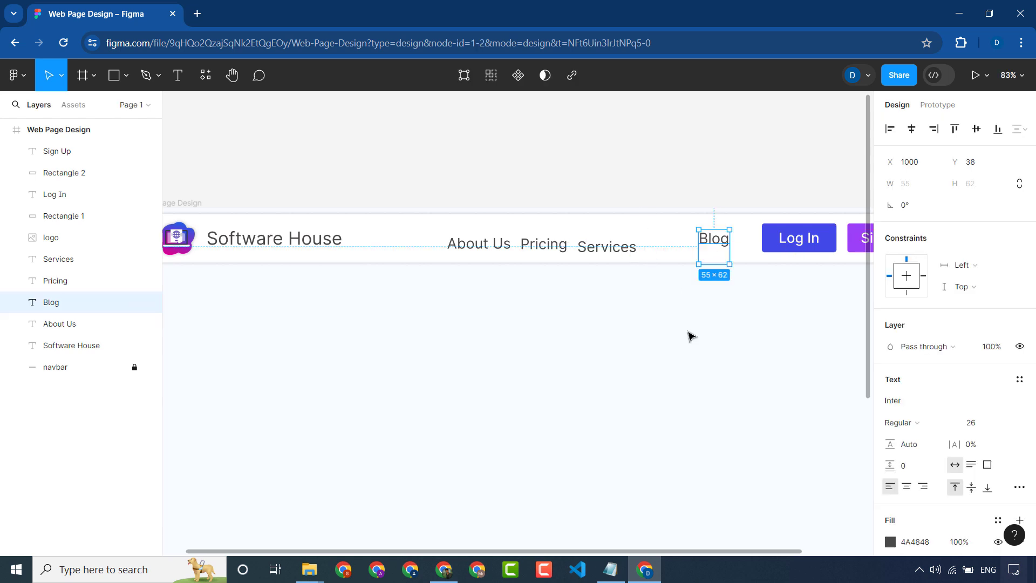
left_click(689, 335)
- Move Services, Pricing and About Us rightward so they line up before Blog, spaced about 25 px apart
left_click_drag(623, 250, 668, 242)
left_click(564, 280)
left_click_drag(556, 245, 662, 238)
left_click(587, 281)
left_click_drag(481, 240, 524, 243)
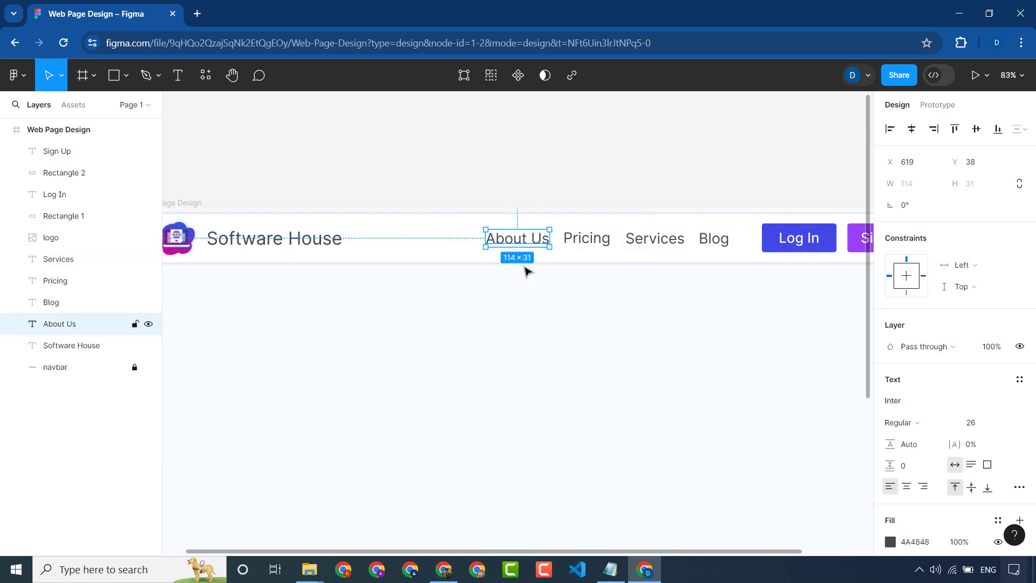
- Fine-tune the vertical positions of About Us, Pricing, Services and Blog, aligning all four links at Y 40
left_click_drag(735, 232, 534, 257)
left_click(555, 346)
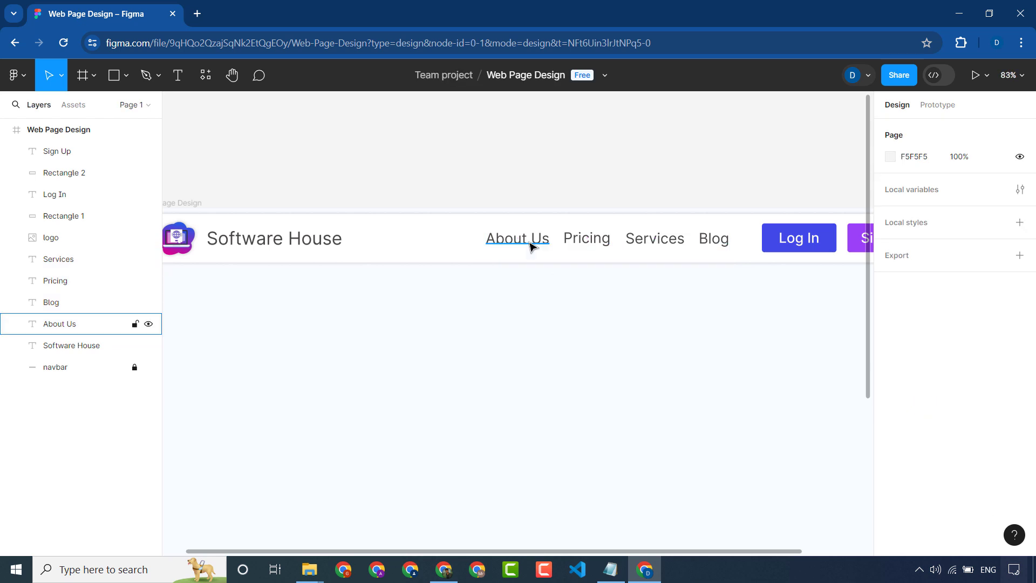
left_click(531, 240)
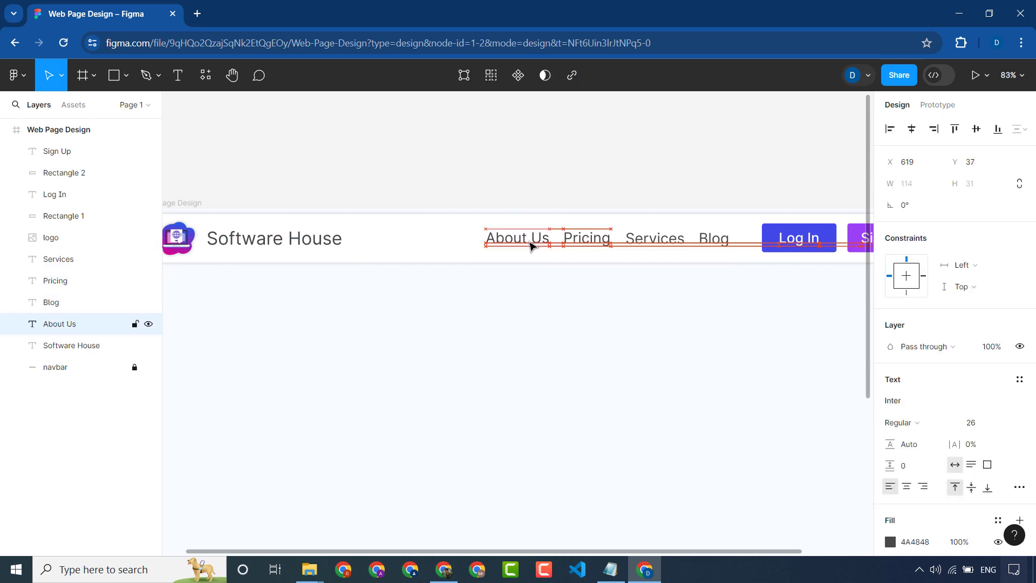
left_click(589, 241)
left_click(645, 241)
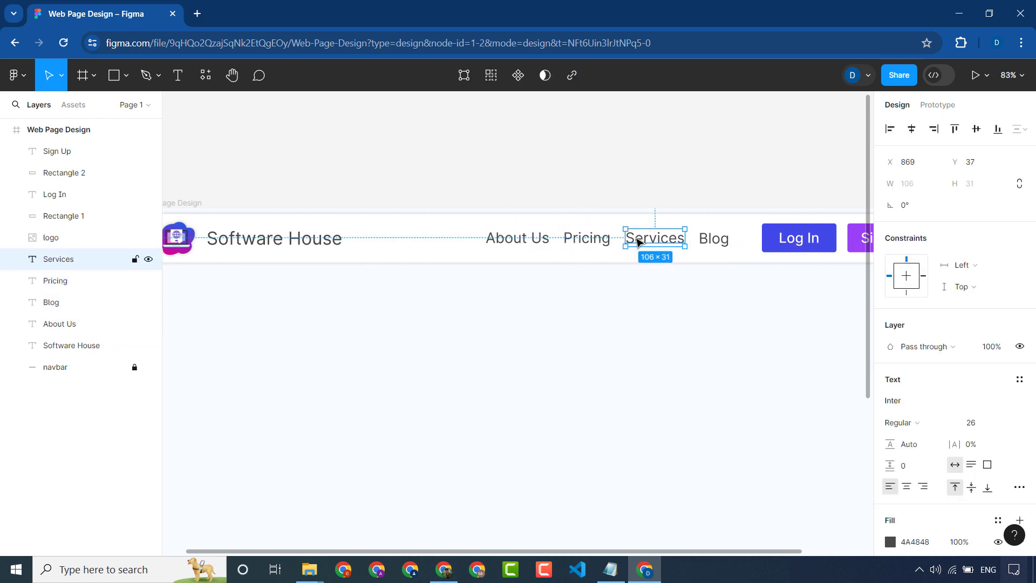
left_click(715, 246)
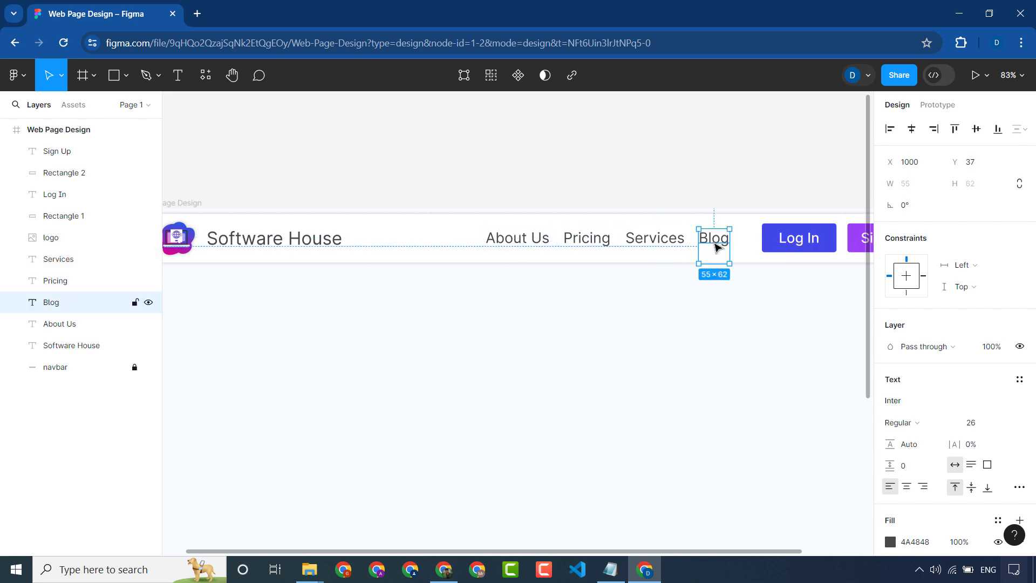
left_click(751, 357)
left_click_drag(713, 231, 671, 238)
left_click(740, 241)
left_click(593, 241)
left_click_drag(532, 236, 533, 238)
- Shift the About Us, Pricing, Services and Blog links together leftward, away from the Log In button
left_click_drag(740, 241, 514, 261)
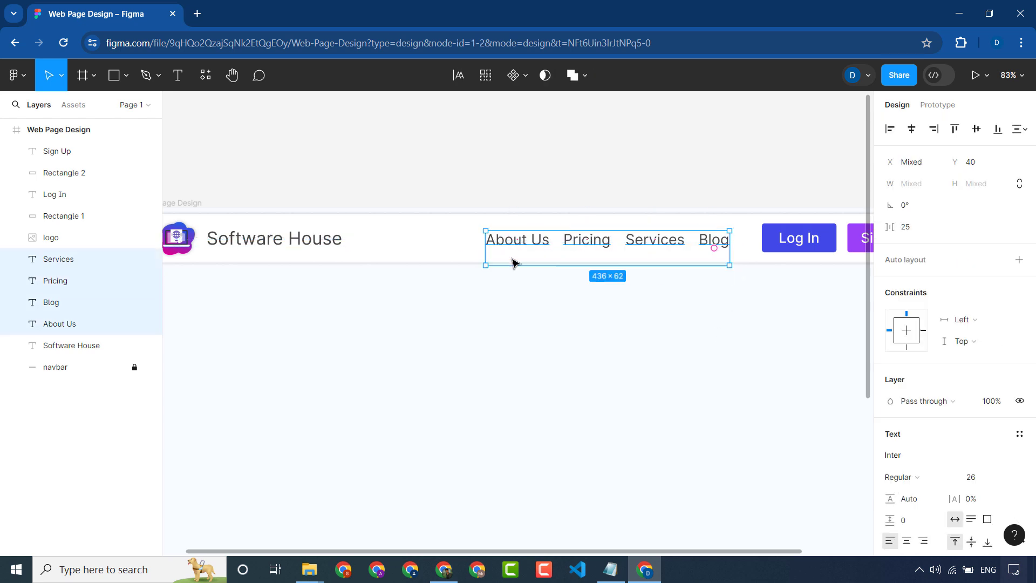
key("ctrl+alt+t")
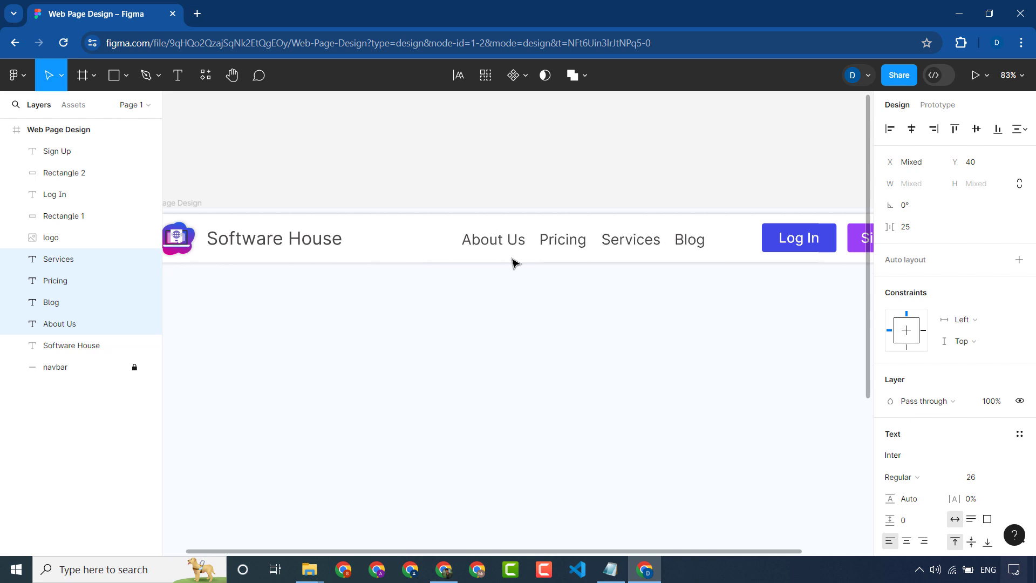
key("Escape")
- Draw a rectangle about 1290 × 654 px in the empty area below the navbar
scroll(591, 391, "down", 3)
scroll(638, 451, "down", 4)
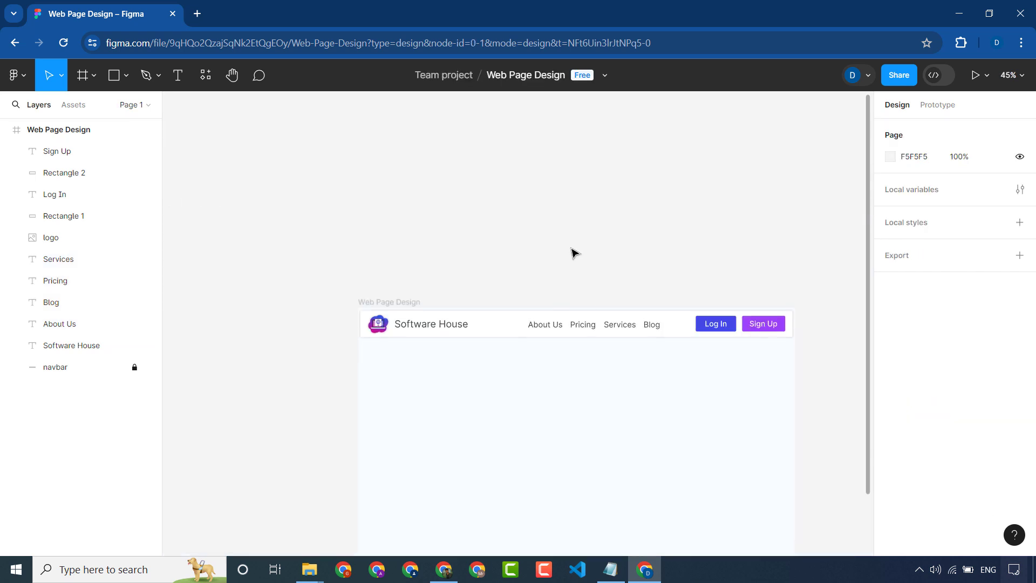
scroll(643, 502, "up", 3)
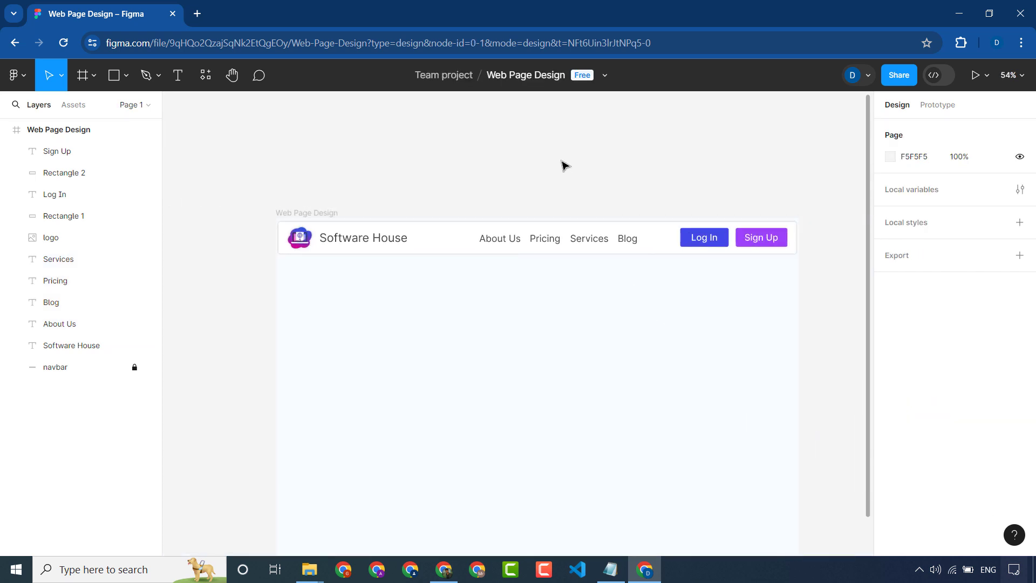
scroll(594, 485, "down", 3)
scroll(594, 486, "up", 2)
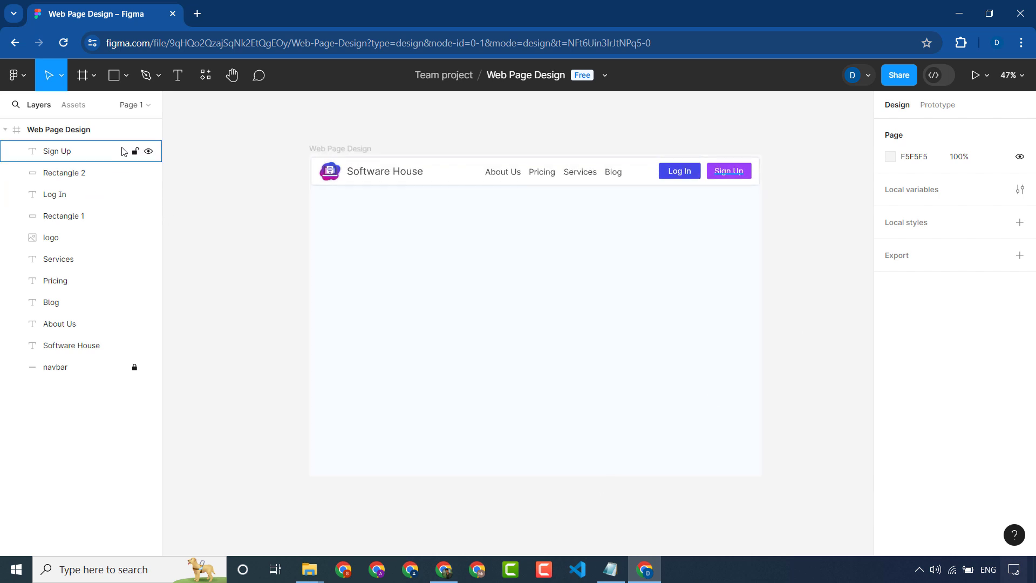
left_click(94, 76)
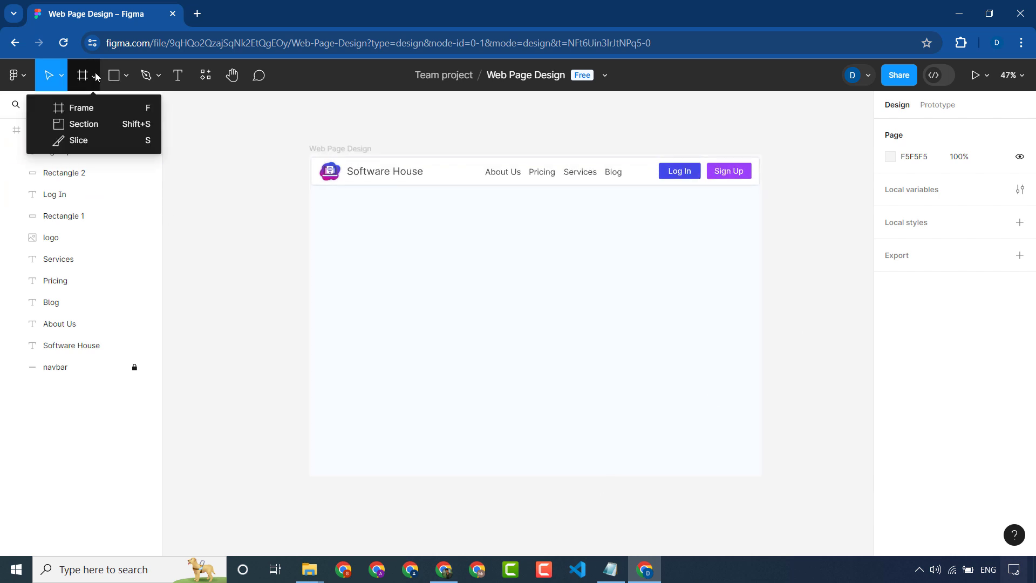
left_click(126, 76)
left_click(86, 106)
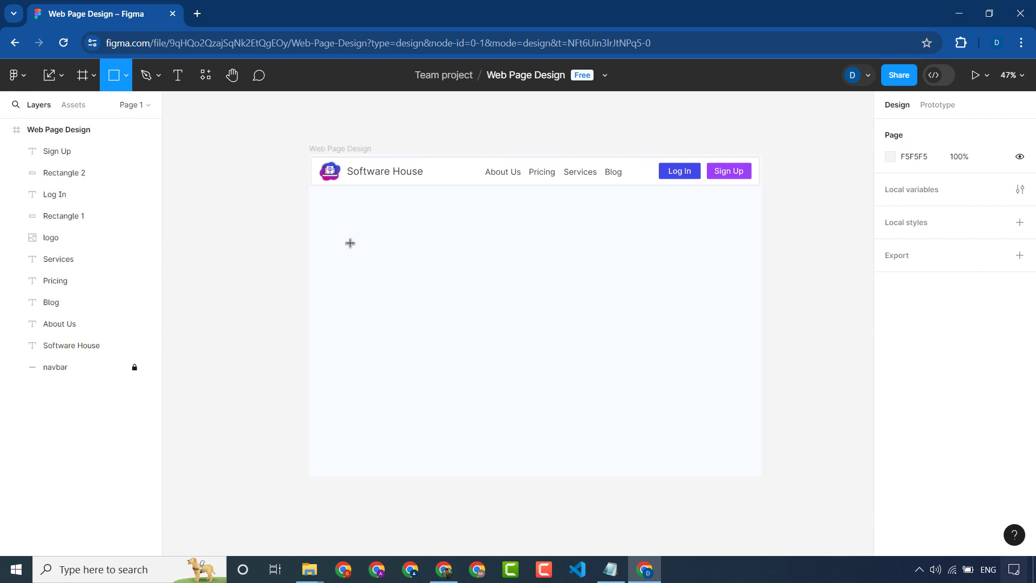
left_click_drag(338, 221, 743, 426)
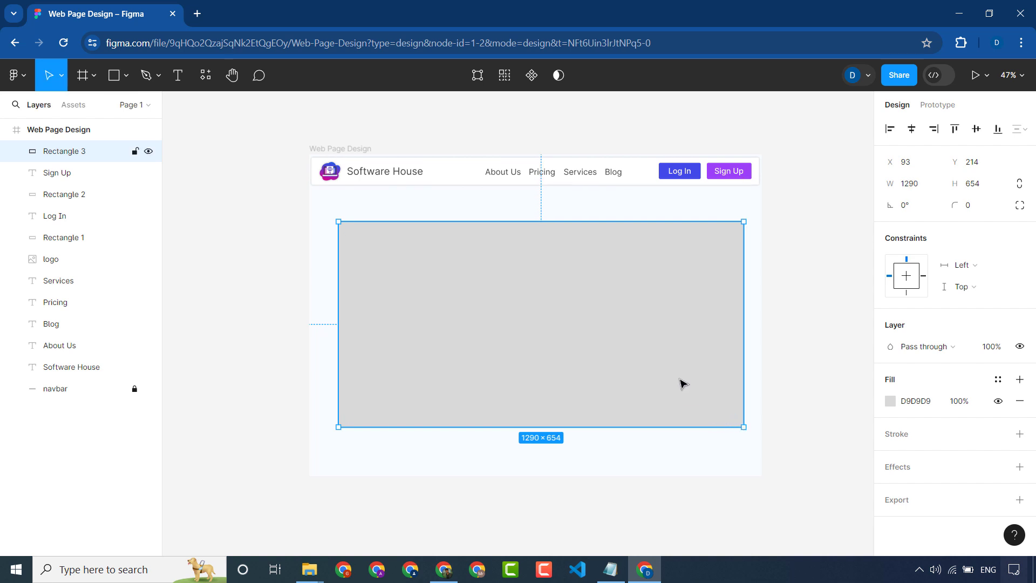
- Move the large rectangle to X 75, Y 226 so it sits centered in the frame below the navbar
left_click_drag(681, 383, 677, 390)
scroll(626, 306, "up", 1)
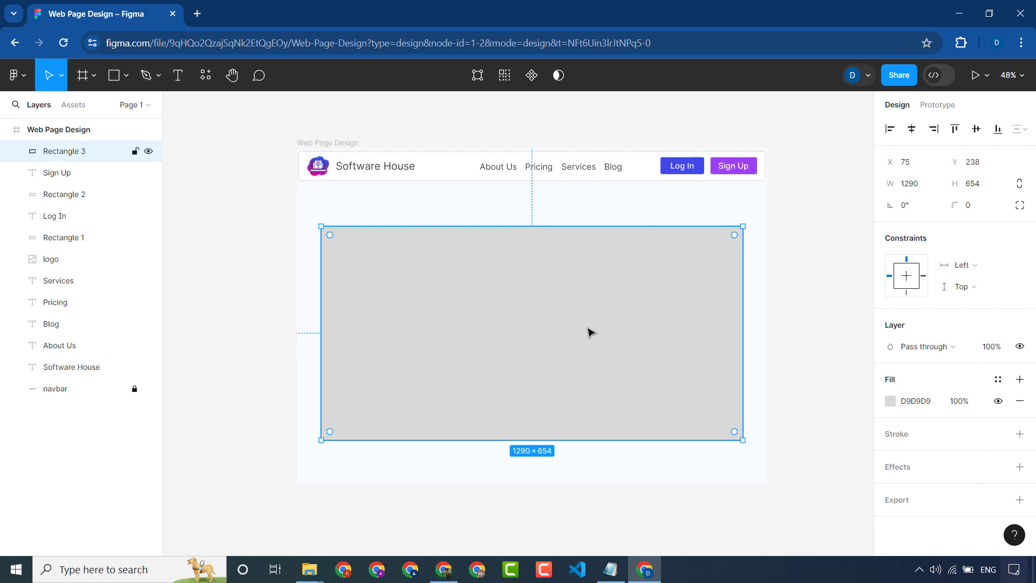
left_click_drag(590, 328, 590, 328)
left_click(800, 305)
left_click(639, 289)
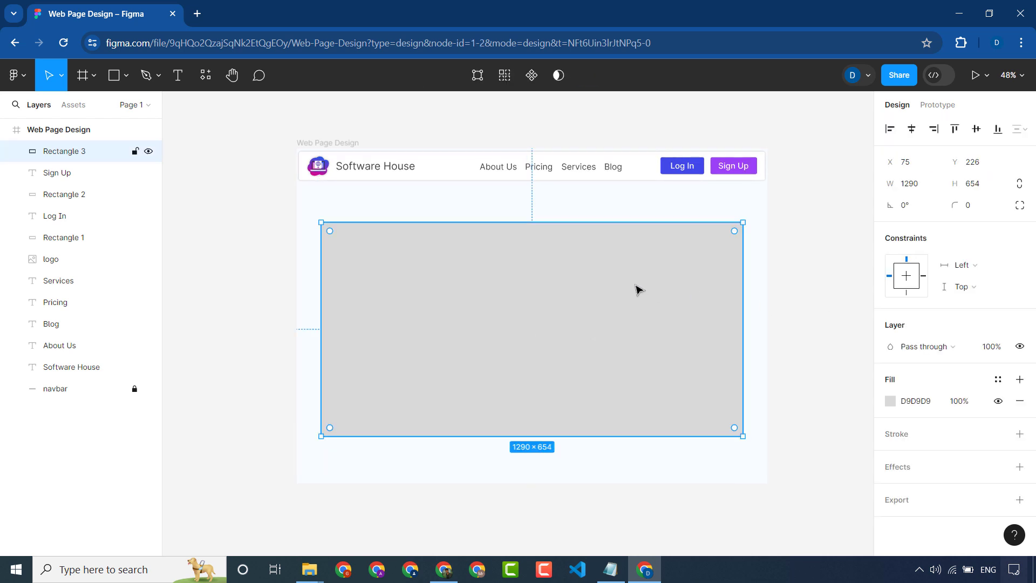
left_click(797, 314)
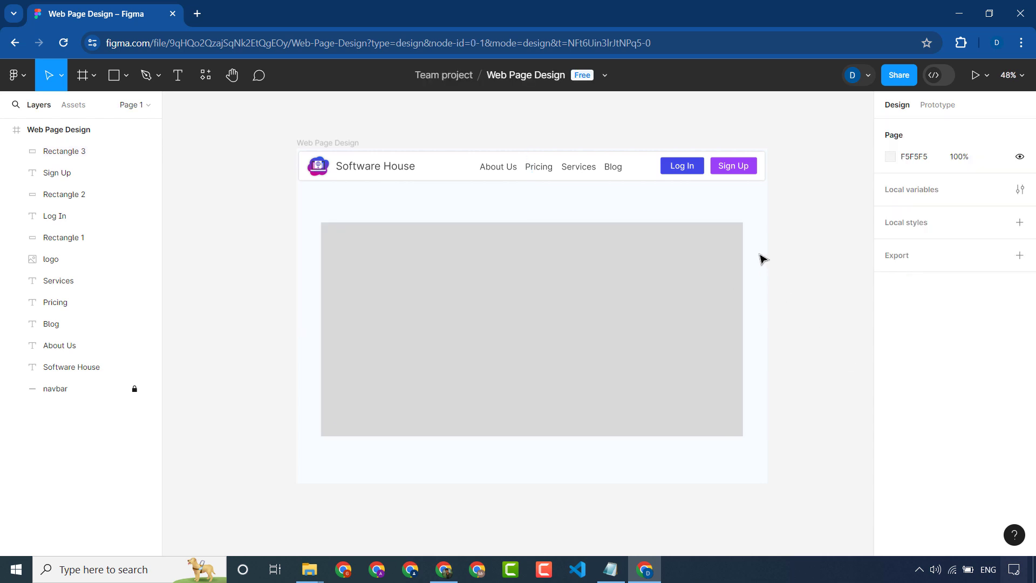
- Switch to Notepad to look up the background color value, and return to Figma with the large rectangle selected
left_click(610, 569)
left_click(480, 356)
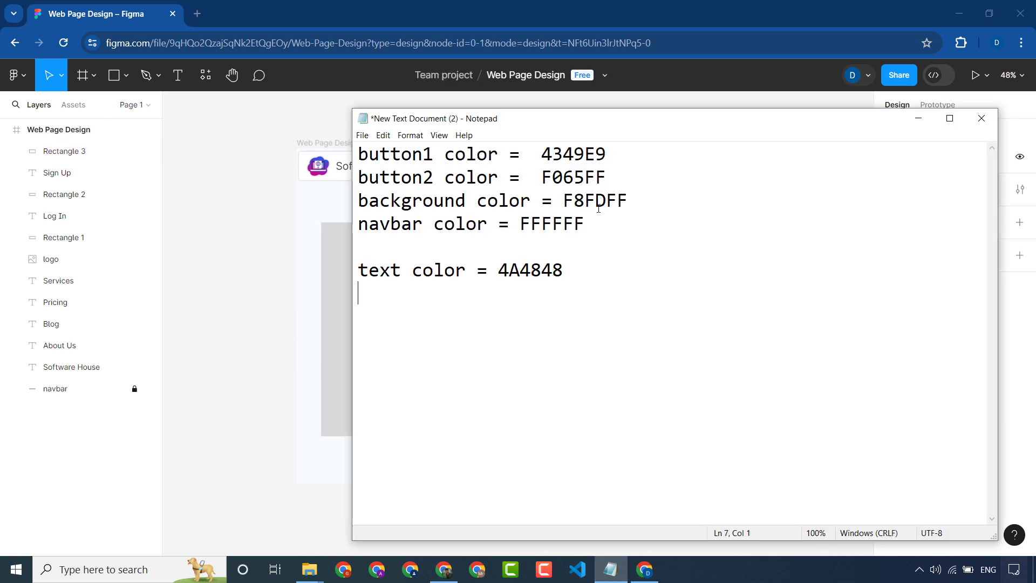
double_click(600, 201)
left_click(317, 306)
left_click(354, 315)
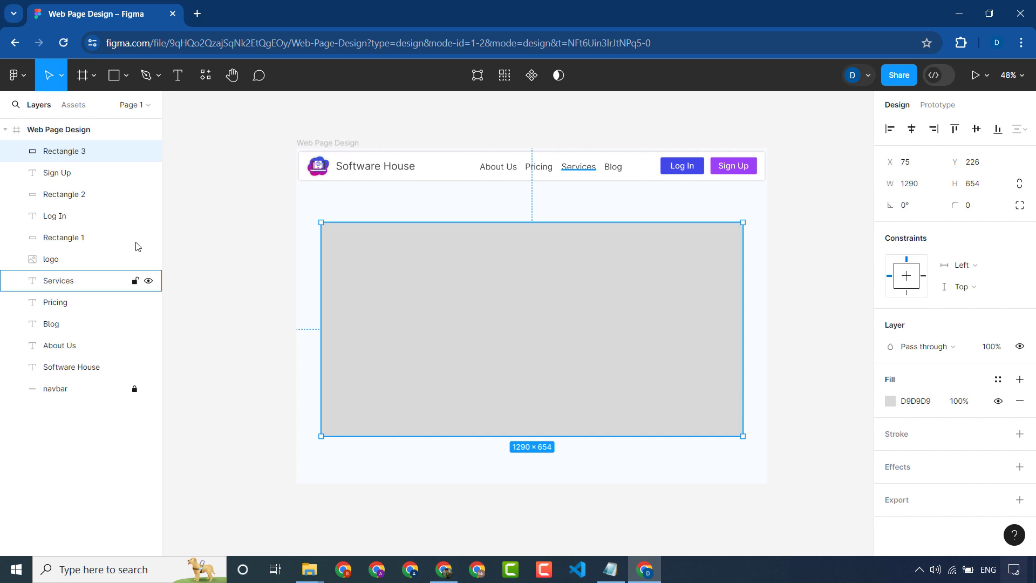
- Rename the large rectangle's layer as se and delete the rectangle
double_click(71, 152)
type("se")
key("Return")
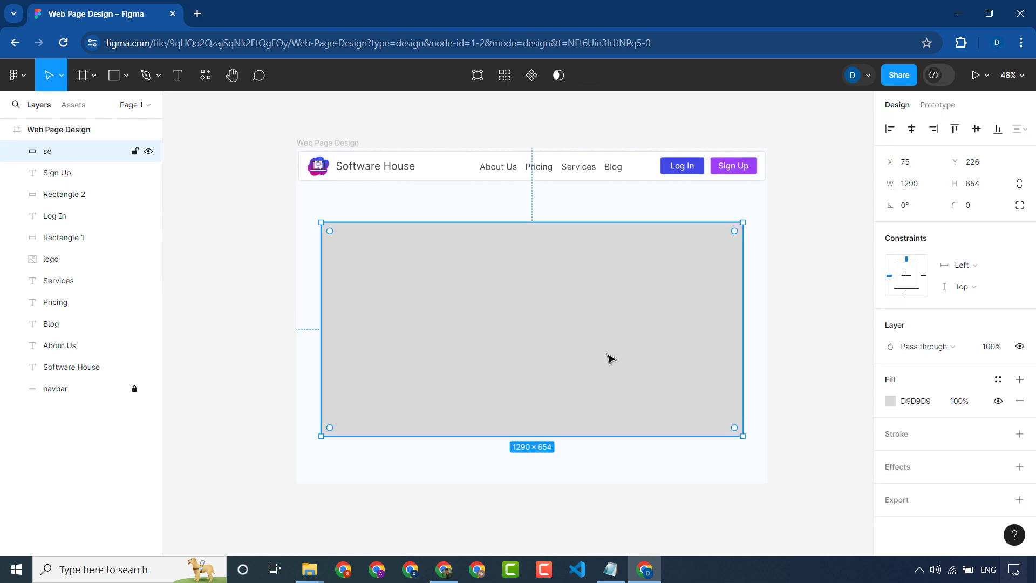
key("Delete")
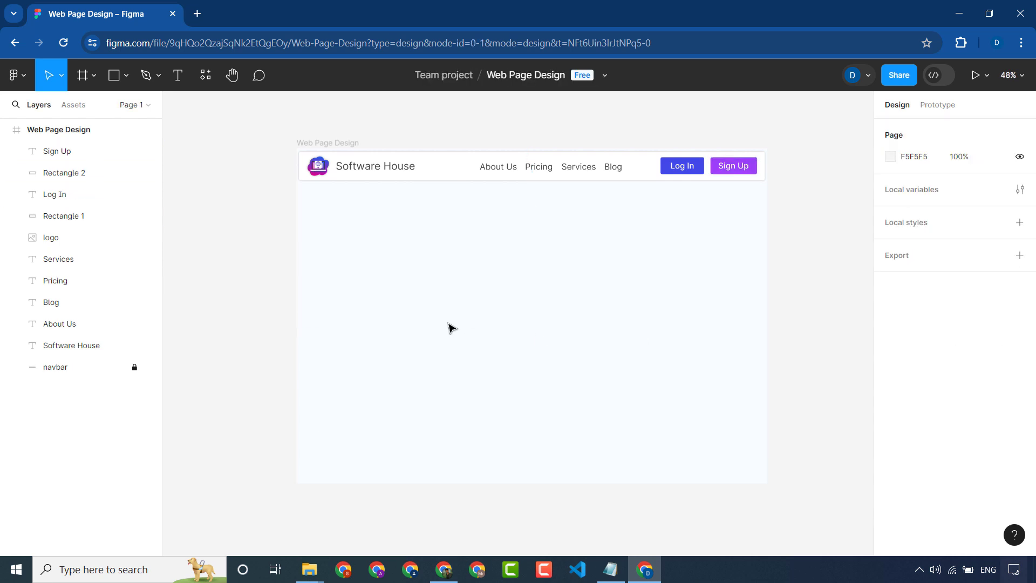
- Duplicate the Software House text, place the copy below the navbar at X 139, Y 366 and change its text to Get Our Best
left_click(393, 166)
left_click(419, 252)
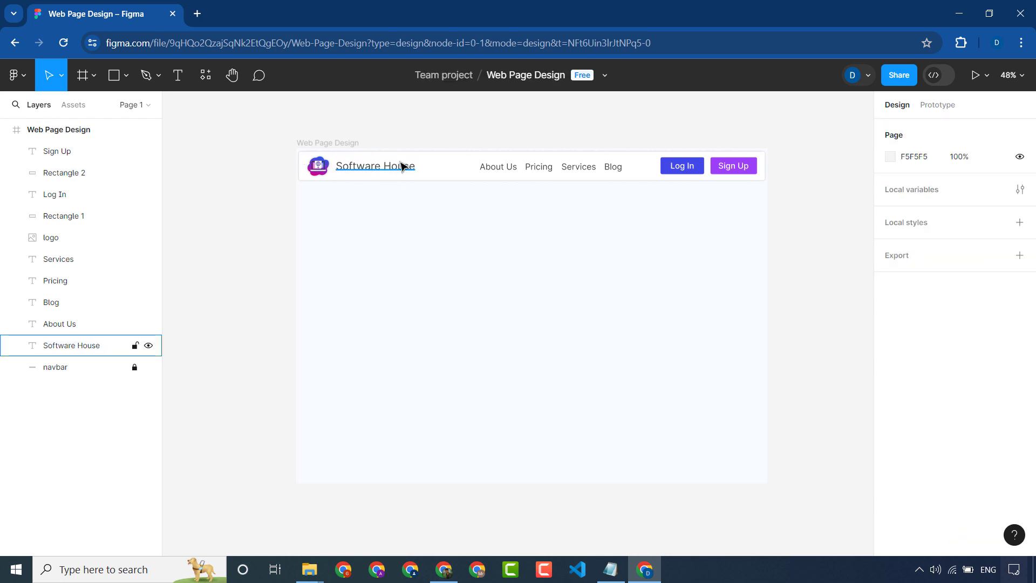
left_click(402, 166)
key("ctrl+d")
left_click_drag(393, 166, 399, 274)
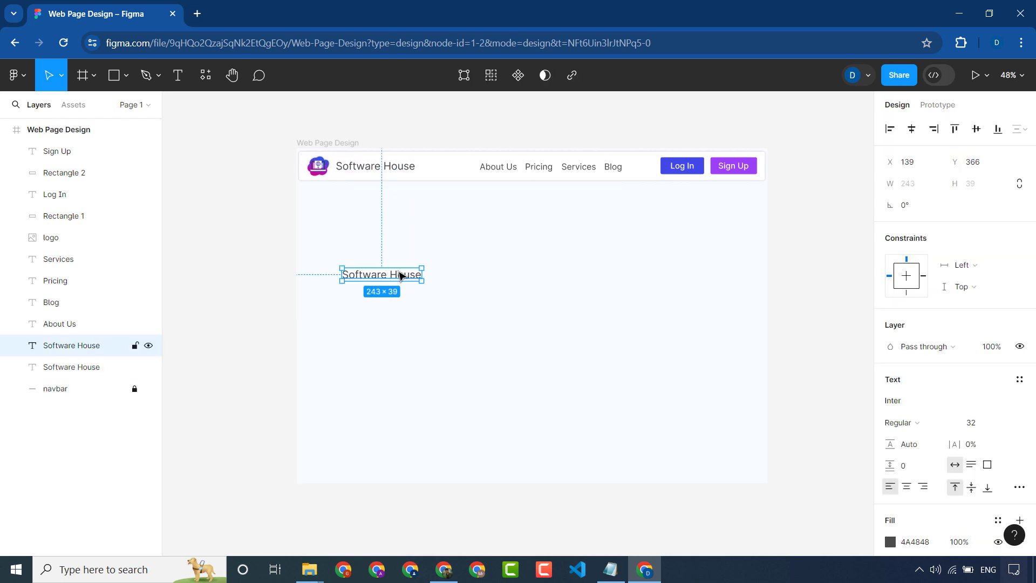
double_click(399, 272)
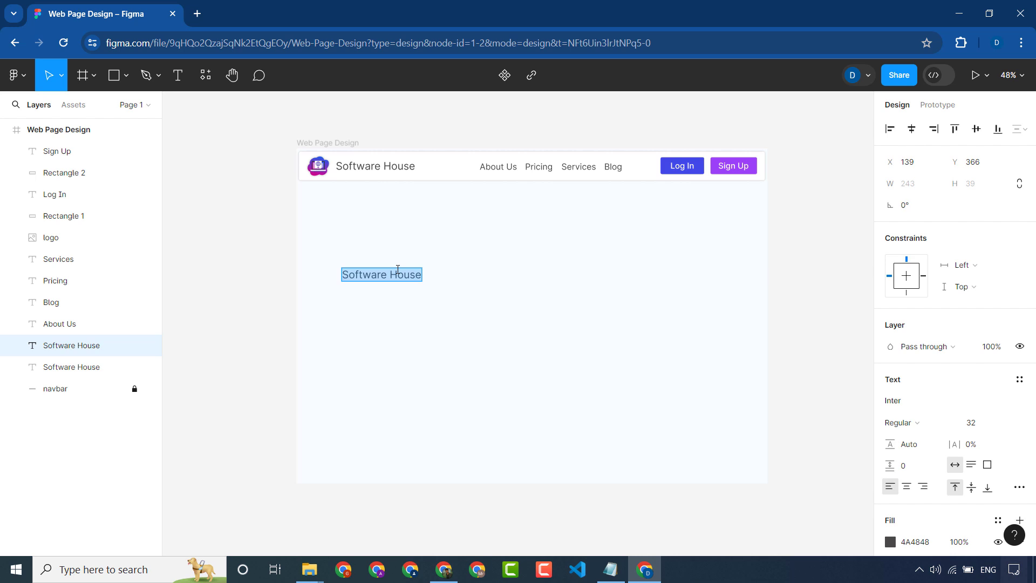
type("D")
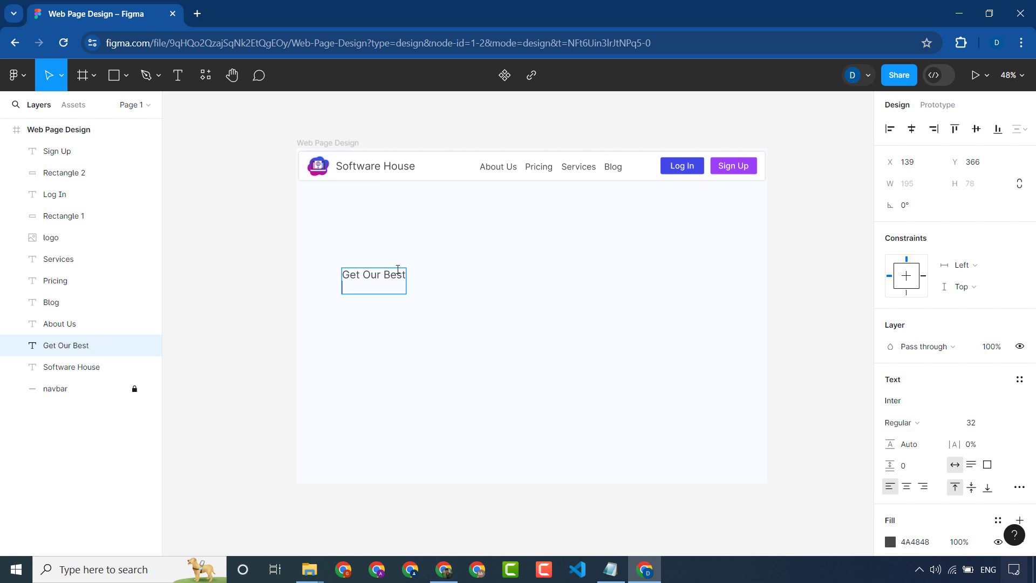
left_click(399, 276)
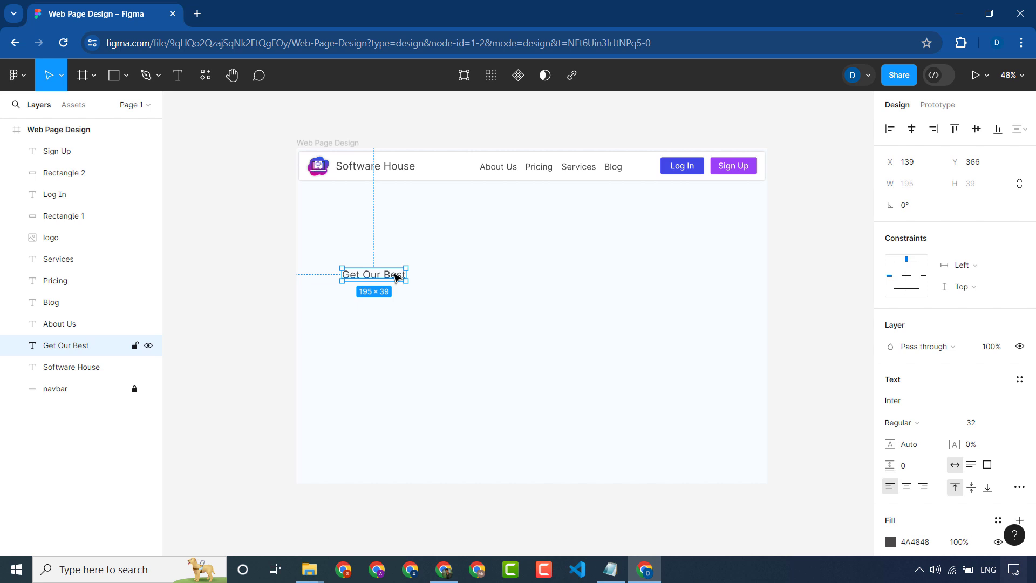
- Set the font size of the Get Our Best text to 64
double_click(397, 277)
left_click(401, 276)
triple_click(399, 275)
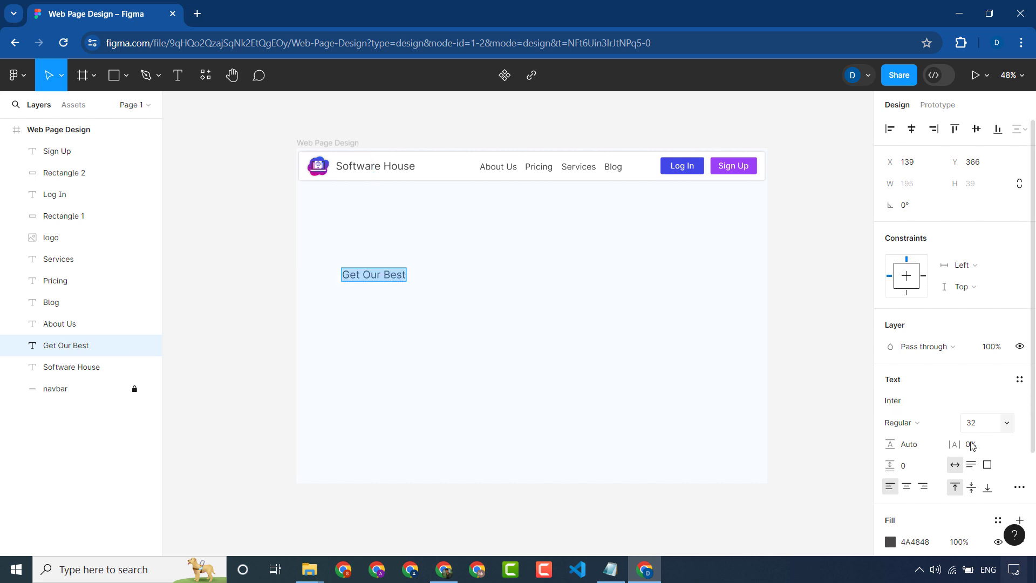
left_click(1007, 425)
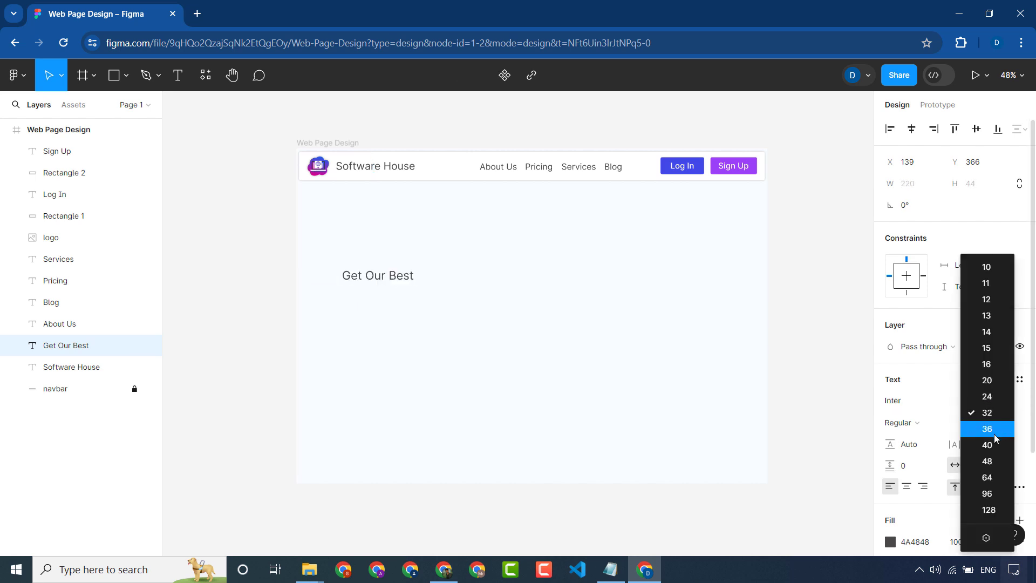
left_click(986, 477)
- Copy the button1 color 4349E9 from the color list in Notepad and return to the Figma design
double_click(451, 282)
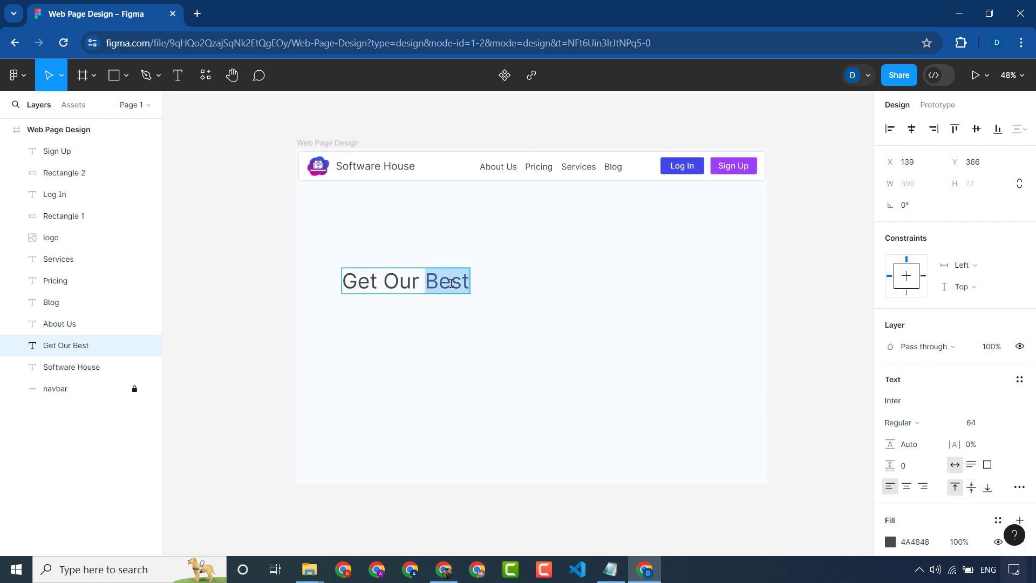
key("Escape")
left_click(610, 569)
left_click(551, 155)
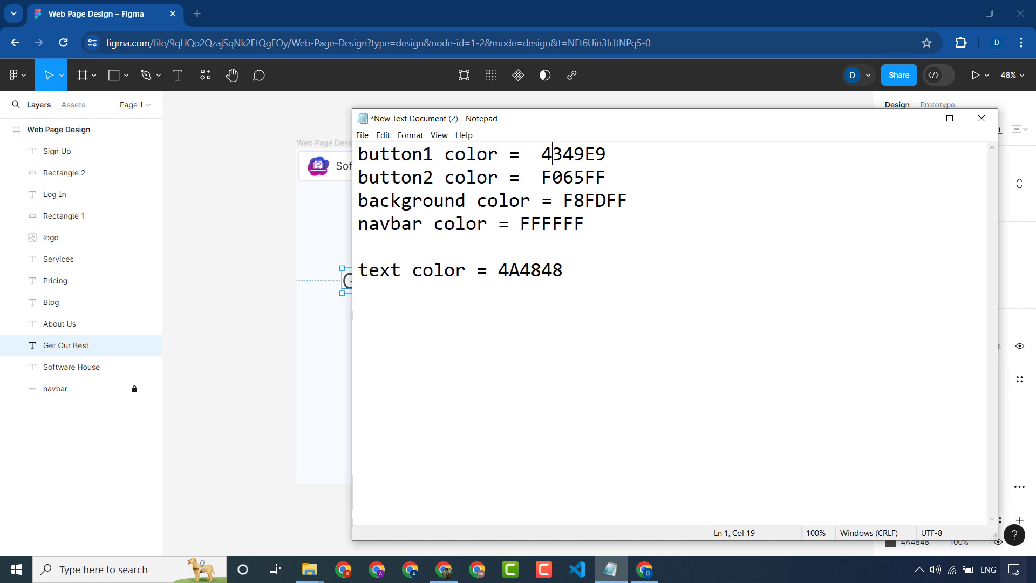
double_click(550, 155)
left_click(285, 331)
- Duplicate the Get Our Best text below itself and delete the word Best from the original
double_click(453, 281)
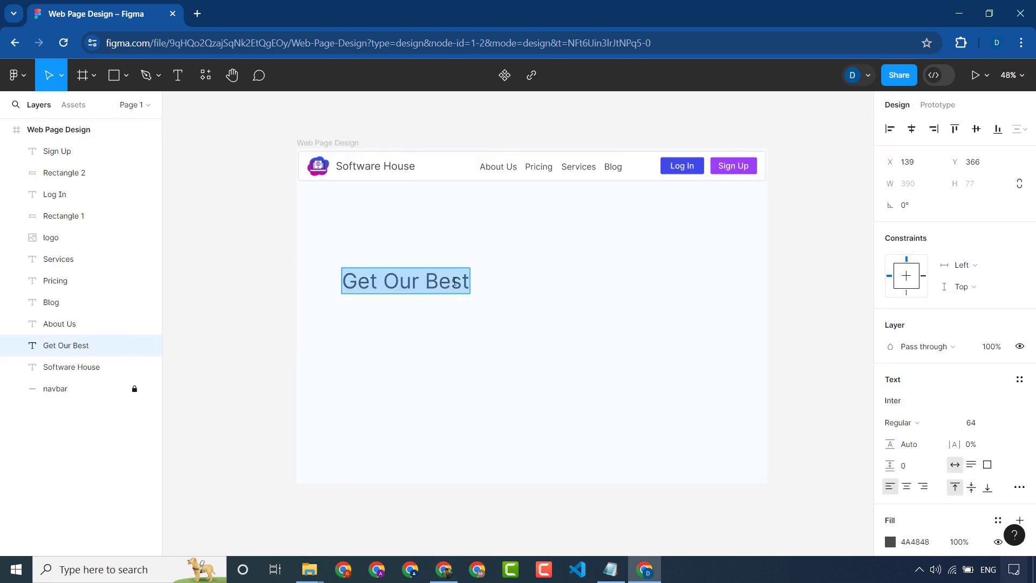
double_click(456, 281)
key("Escape")
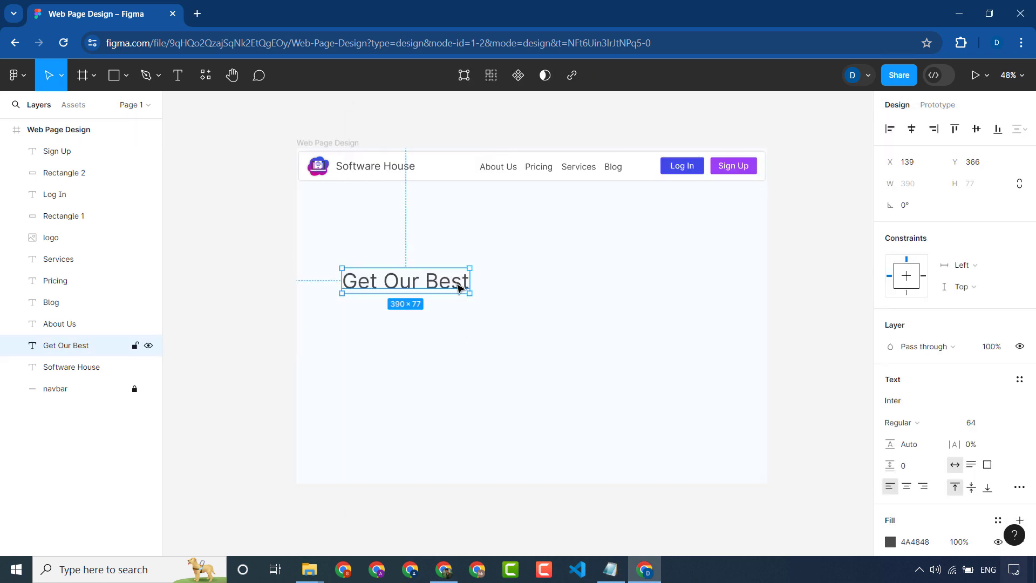
key("ctrl+d")
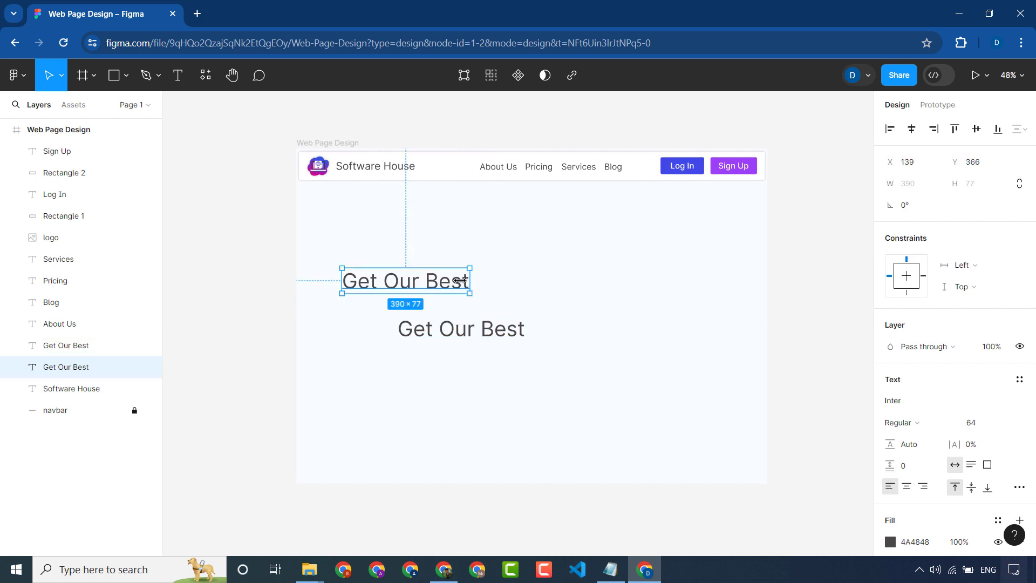
left_click_drag(459, 281, 439, 281)
key("ctrl+z")
double_click(446, 282)
double_click(451, 282)
key("BackSpace")
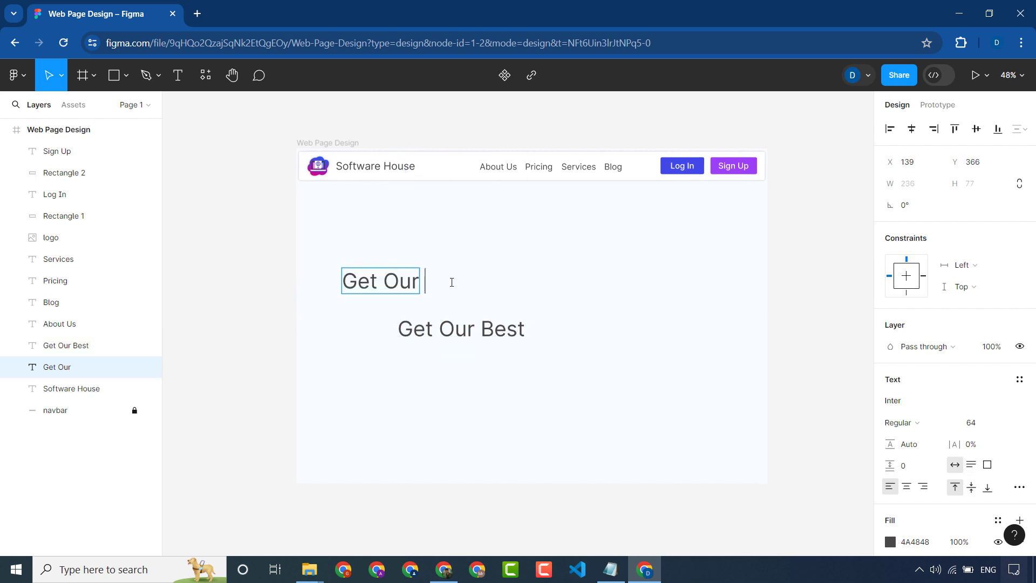
- Reduce the duplicate's text to Best and place it right after Get Our at X 402, Y 366
left_click(500, 327)
double_click(500, 326)
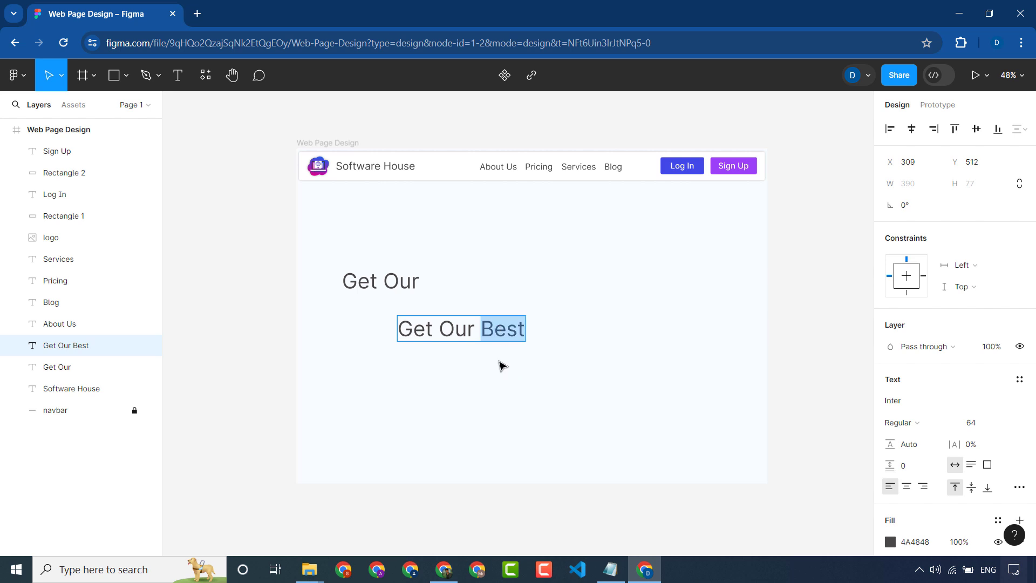
left_click(466, 330)
triple_click(466, 330)
left_click_drag(480, 329, 460, 281)
key("BackSpace")
key("BackSpace")
- Set the font weight of the word Best to Bold
double_click(459, 281)
key("ctrl+b")
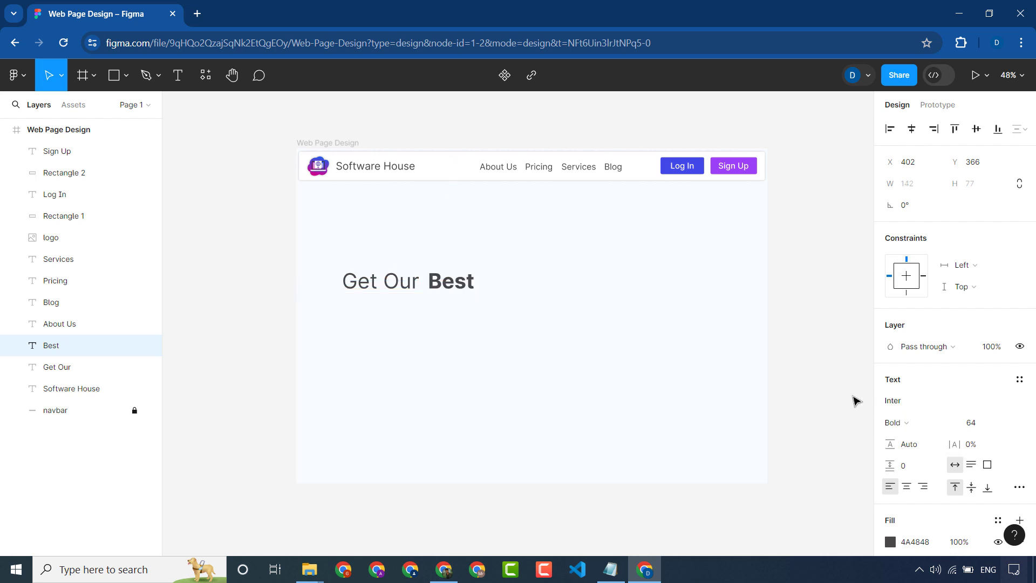
left_click(906, 424)
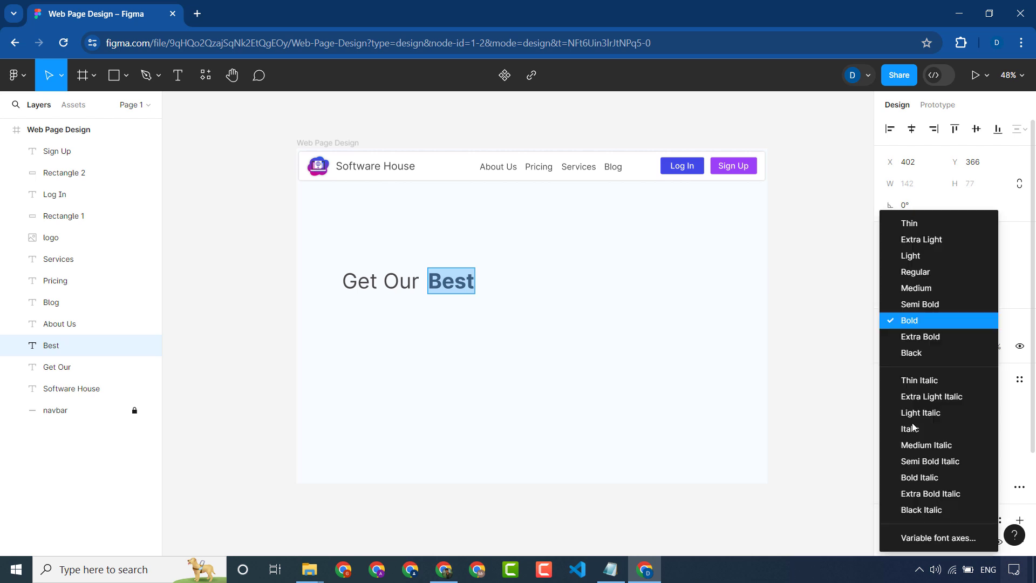
left_click(922, 321)
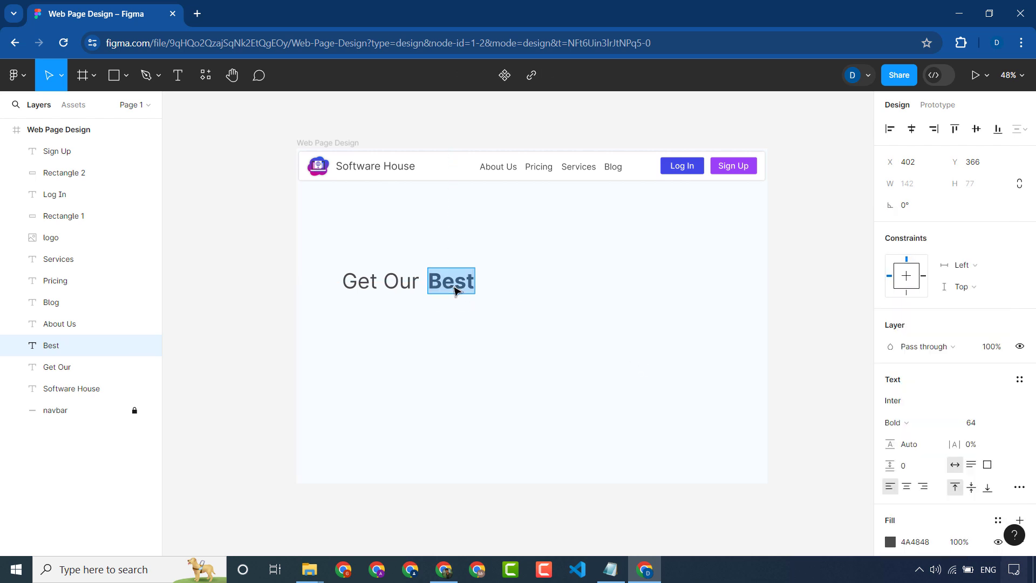
- Check the color list in Notepad and set the fill of the Best text to 4349E9
left_click(612, 565)
key("alt+Tab")
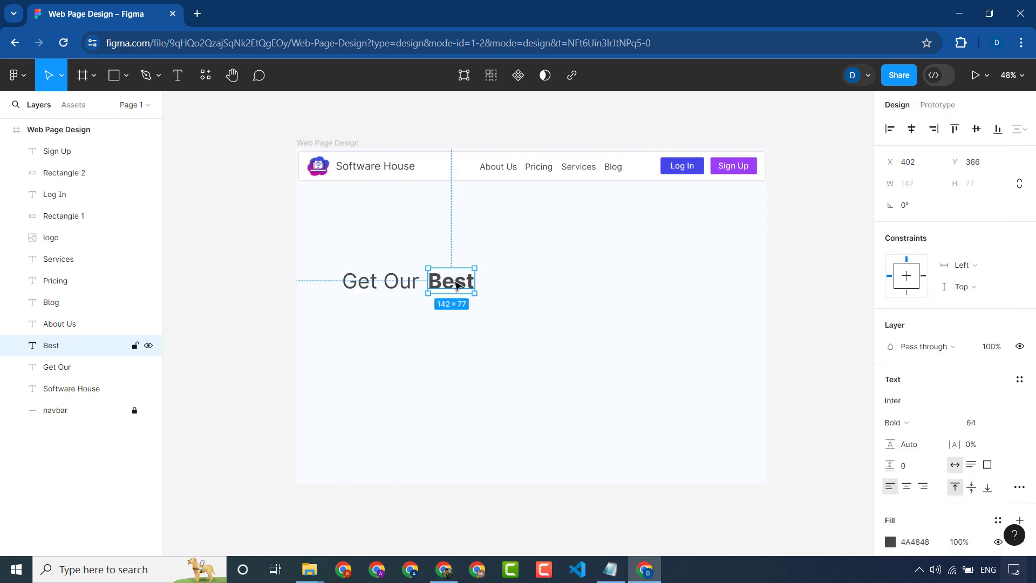
left_click(923, 541)
type("4349E9")
key("Return")
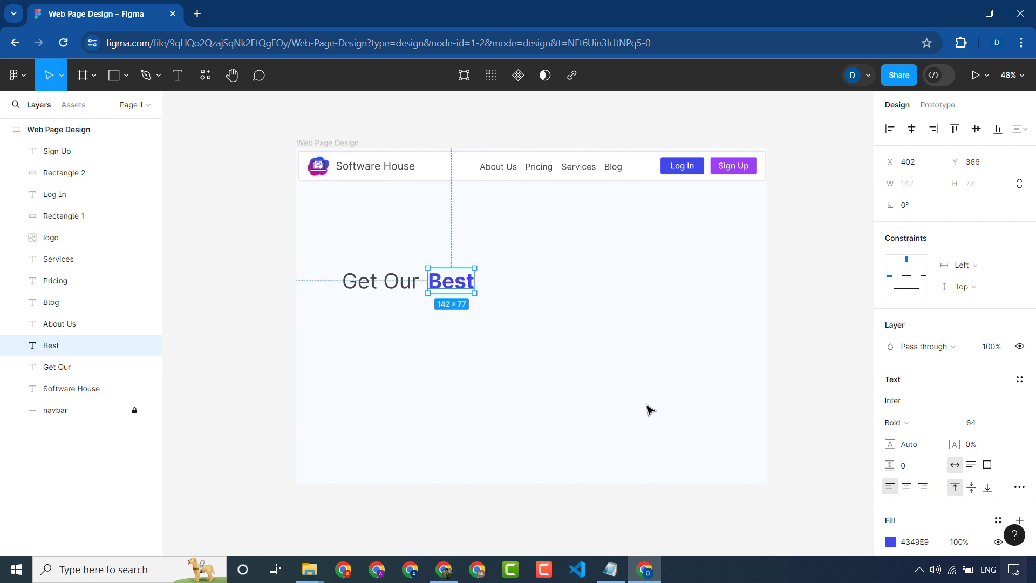
left_click(641, 364)
- Duplicate Get Our and Best together and place the copies directly beneath the first line at Y 455
left_click(438, 289)
left_click(458, 328)
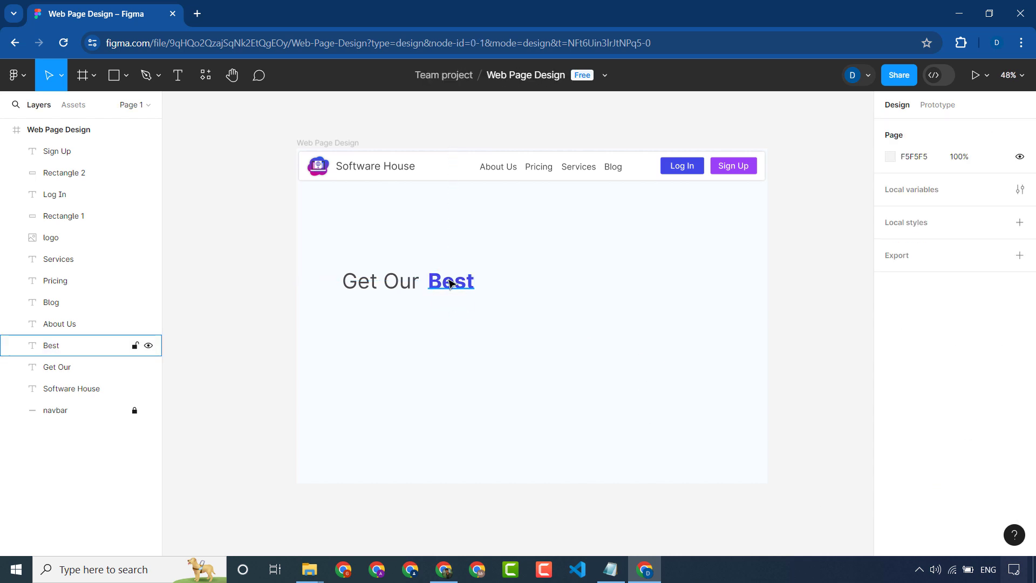
left_click_drag(500, 252, 347, 301)
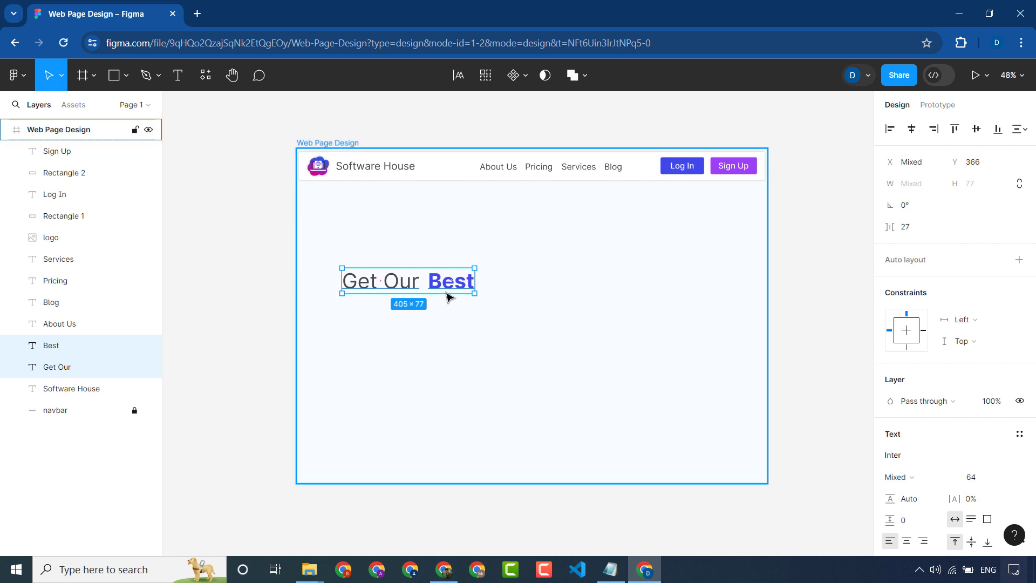
key("ctrl+d")
left_click_drag(448, 288, 448, 314)
key("shift+Down")
key("Down")
key("Down")
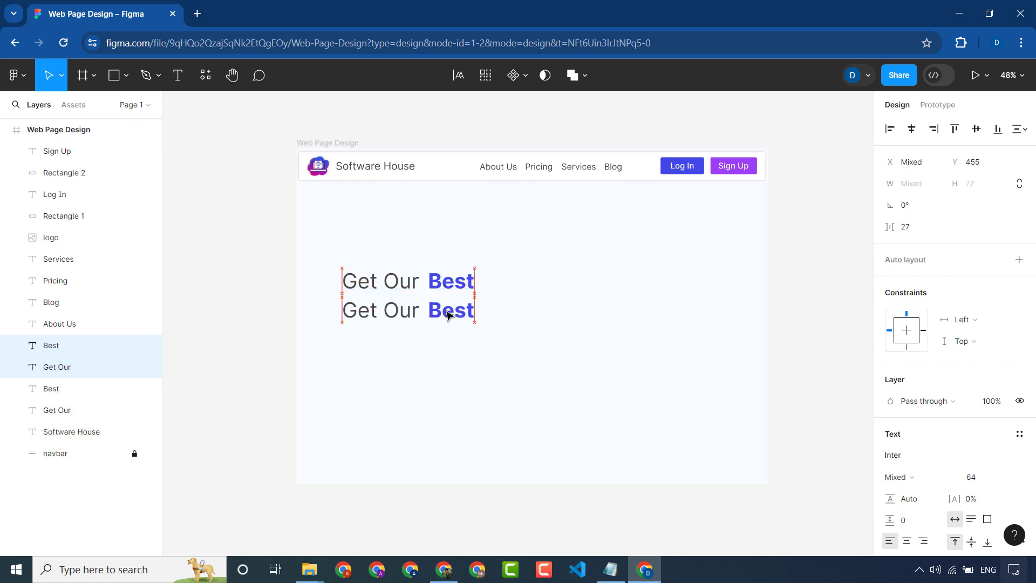
- Set the font size of the upper Get Our and Best texts to 75
left_click_drag(473, 252, 319, 295)
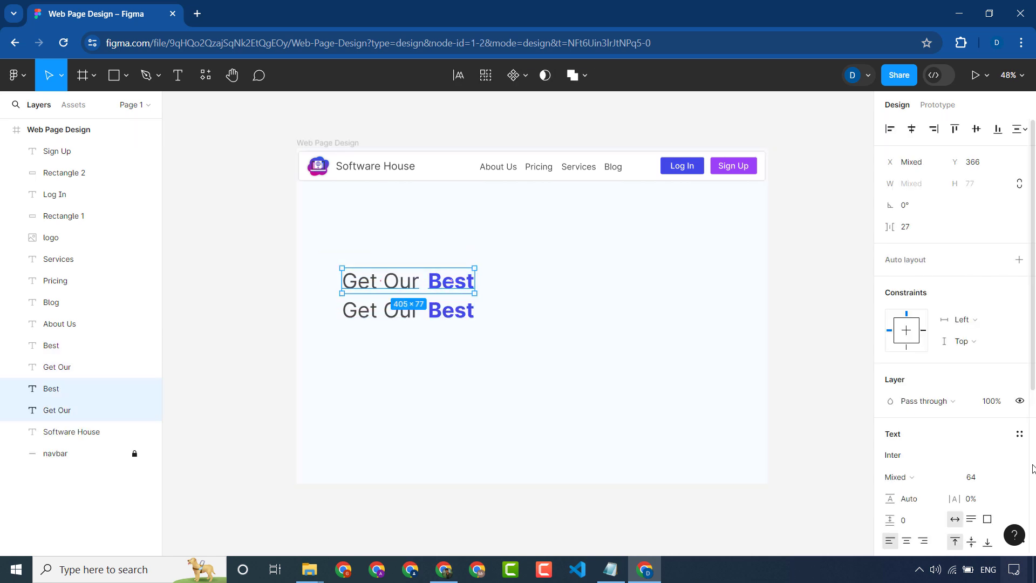
left_click(1006, 477)
left_click(987, 480)
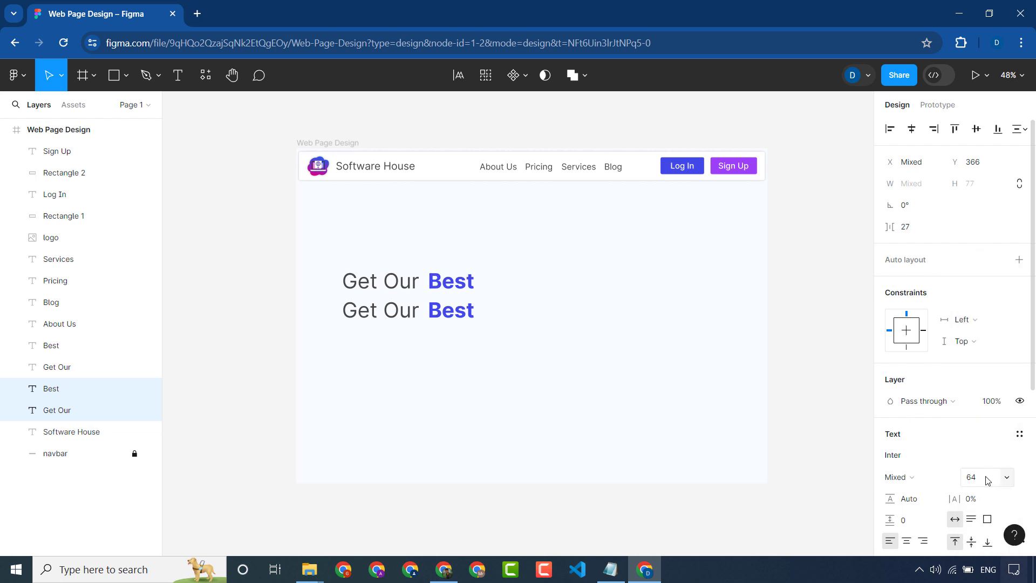
left_click(987, 480)
key("Return")
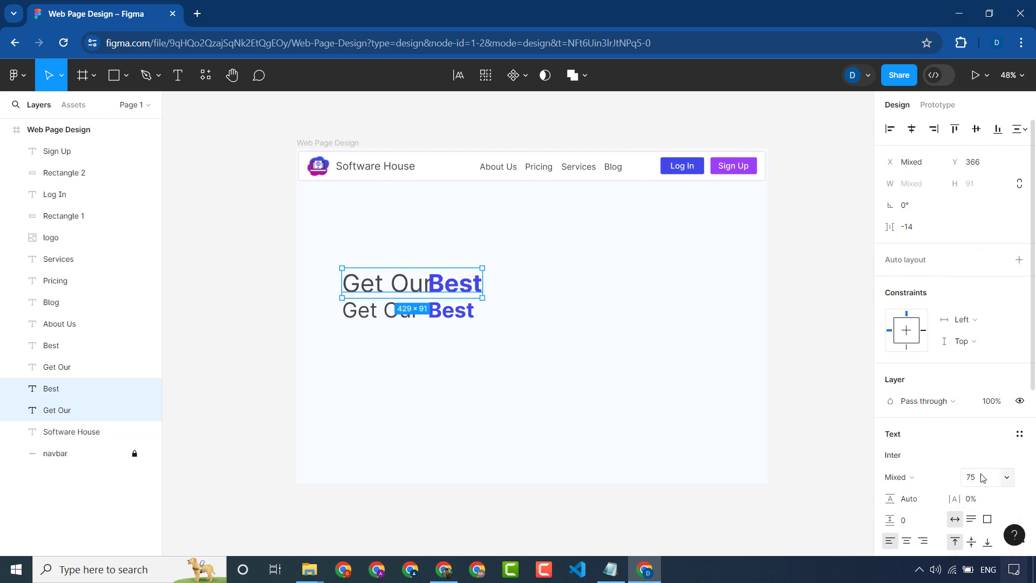
- Move the upper word Best sideways to X 437 so a small gap separates it from Get Our
left_click(554, 374)
left_click(464, 289)
left_click_drag(465, 289, 467, 288)
left_click(535, 374)
- Separate the lower copies by moving Get Our down to X 180, Y 532 and Best clear of it on the same row
left_click(434, 319)
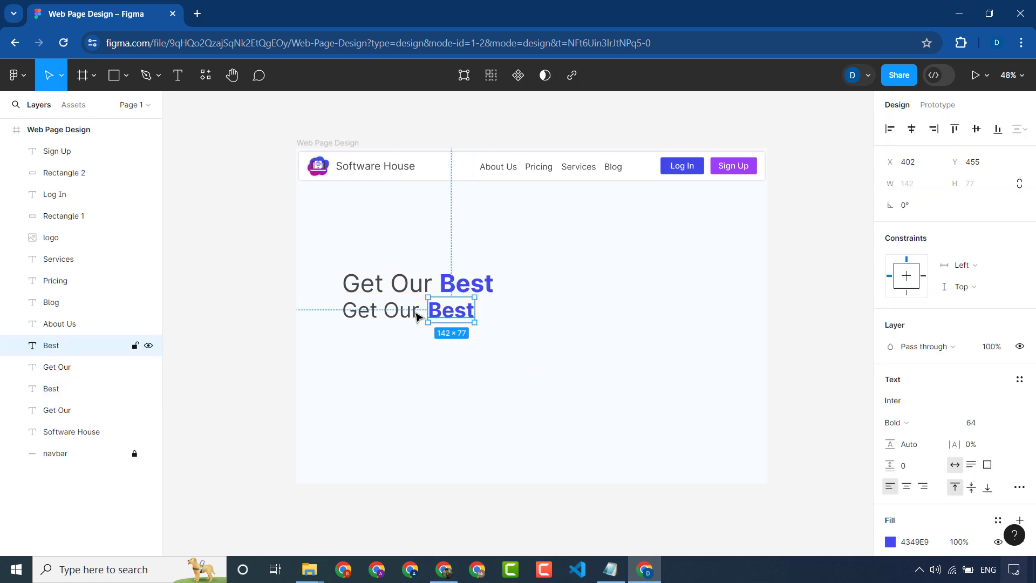
left_click(458, 324)
left_click(456, 315)
left_click(484, 377)
left_click_drag(399, 318, 412, 343)
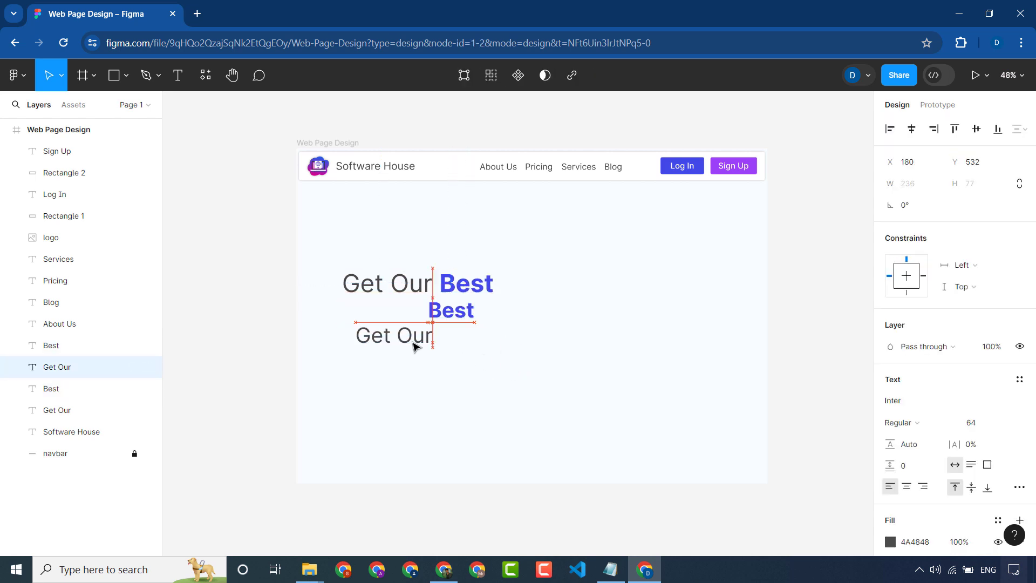
left_click_drag(456, 315, 511, 343)
- Replace the lower Get Our text with Services From Our Team
left_click(394, 335)
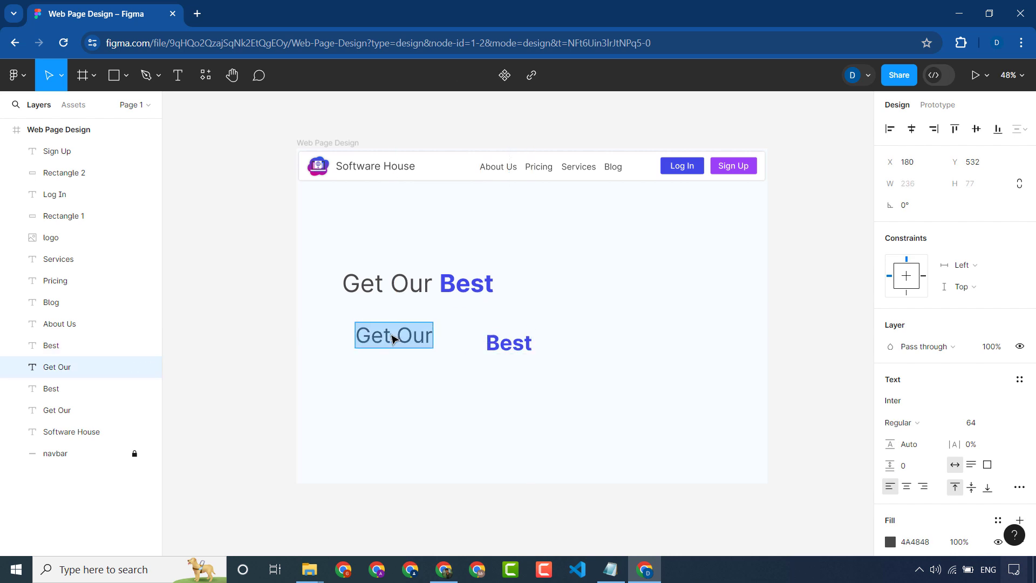
type("Sercies F")
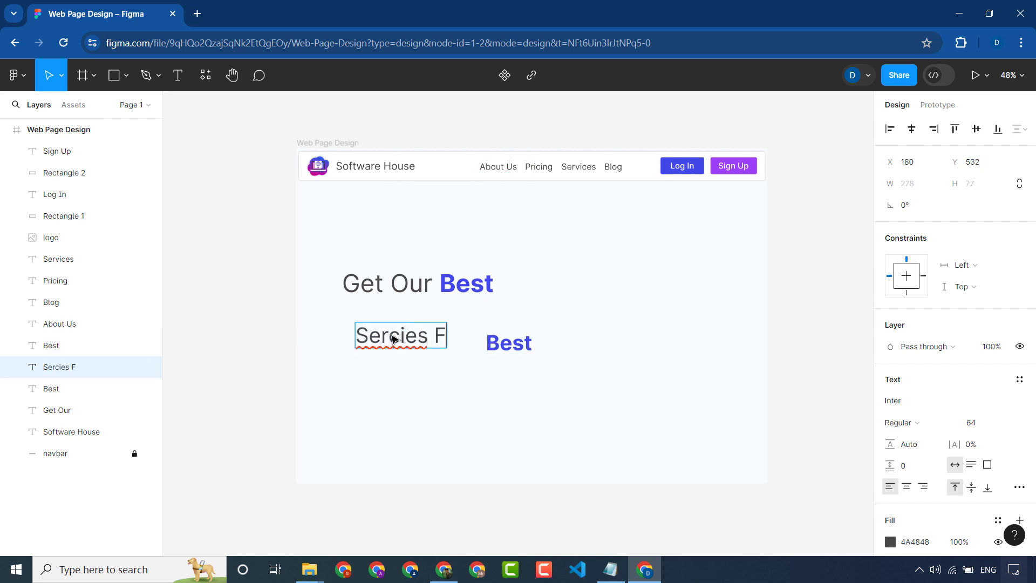
type("rom Our Tea")
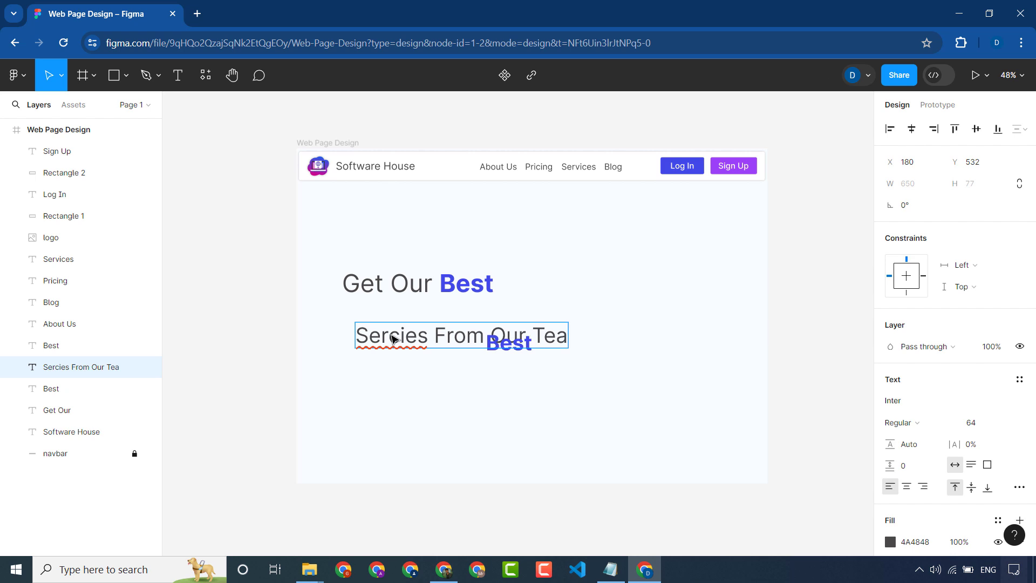
type("m")
double_click(393, 347)
type("Servi")
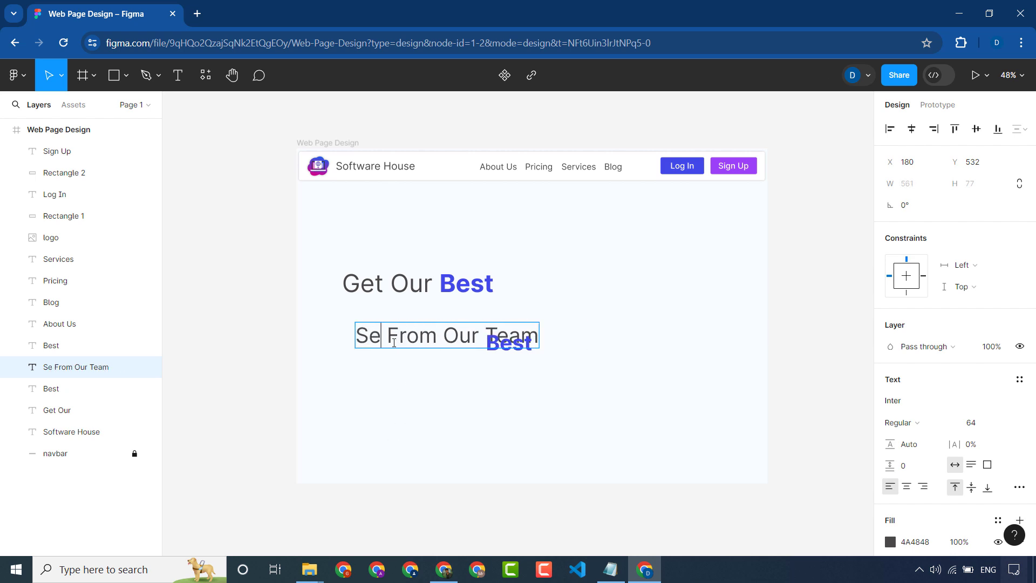
type("ces")
key("Escape")
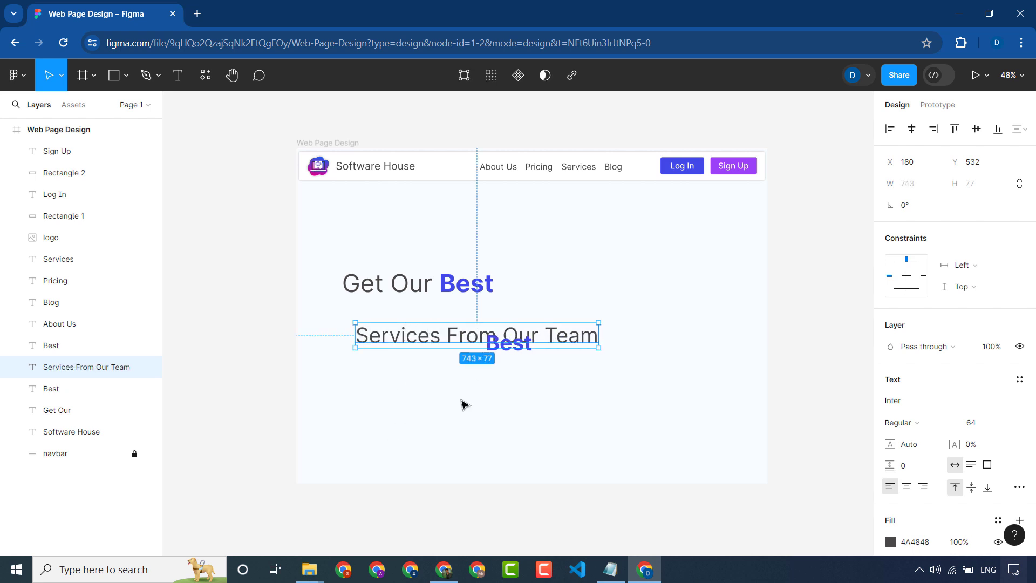
- Check the button colors in Notepad and copy the fill color 9C40F8 of the Sign Up button
double_click(419, 335)
left_click(621, 571)
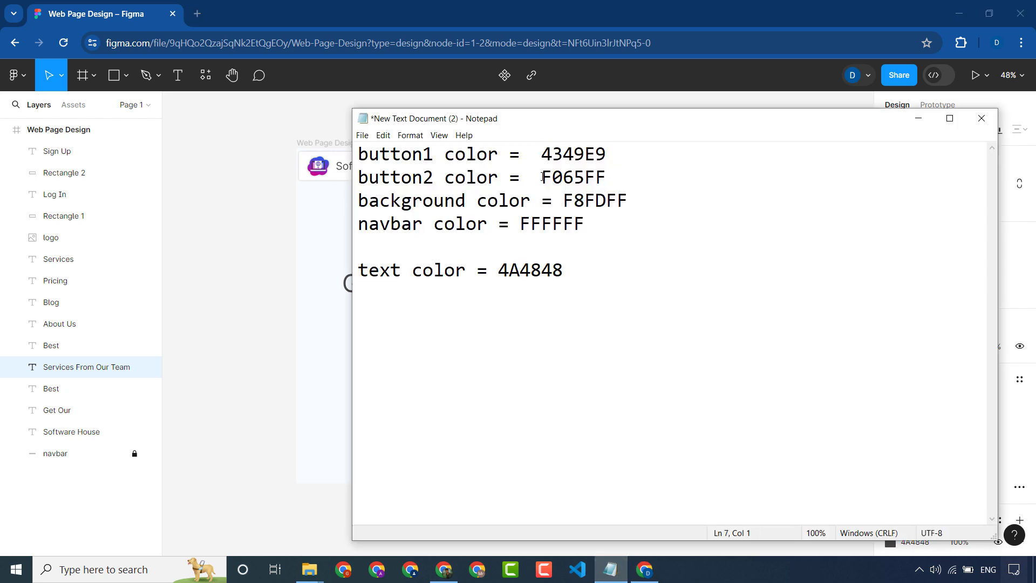
left_click_drag(542, 177, 584, 178)
left_click(258, 288)
left_click(721, 173)
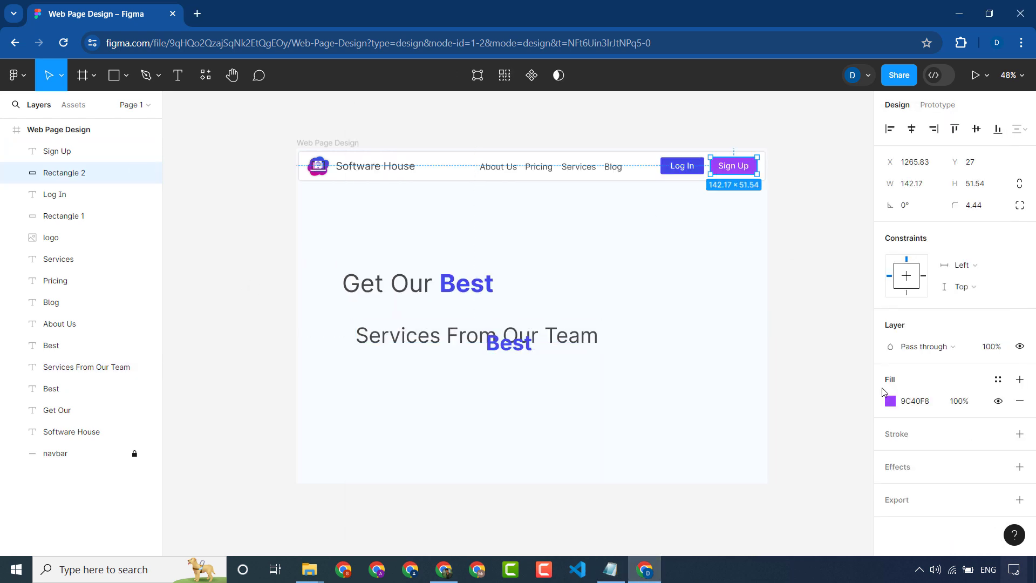
left_click(931, 403)
- Move the lower word Best below the second line to X 600, Y 684 and set its fill to 9C40F8
double_click(402, 339)
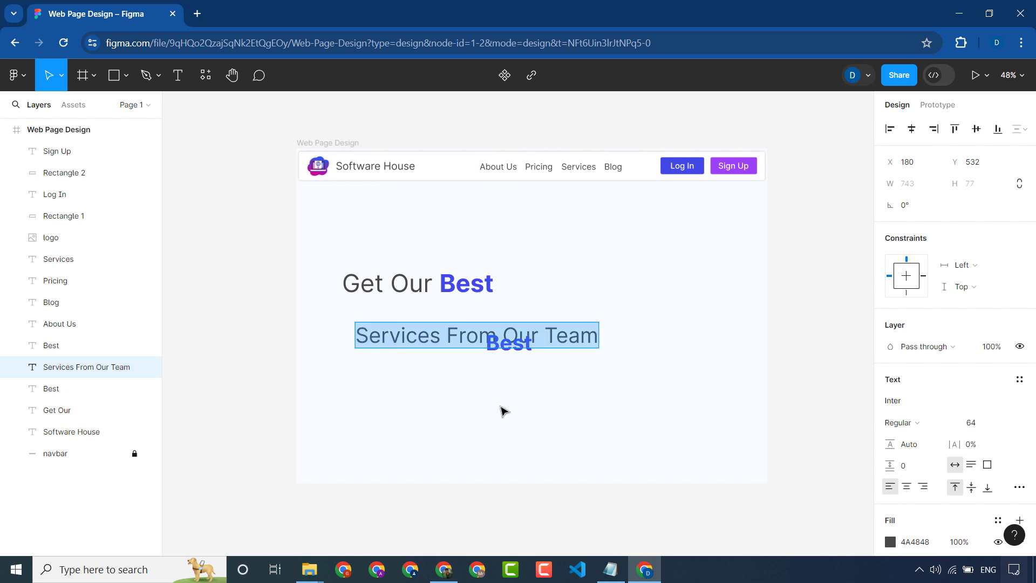
key("Escape")
left_click_drag(440, 330, 514, 383)
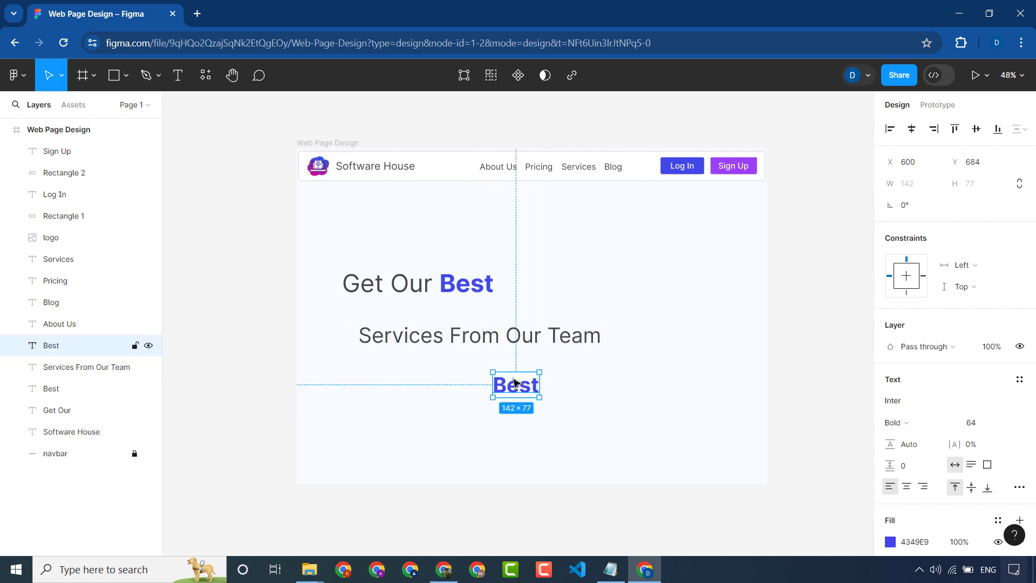
double_click(514, 383)
left_click(932, 543)
type("9C40F8")
left_click(542, 414)
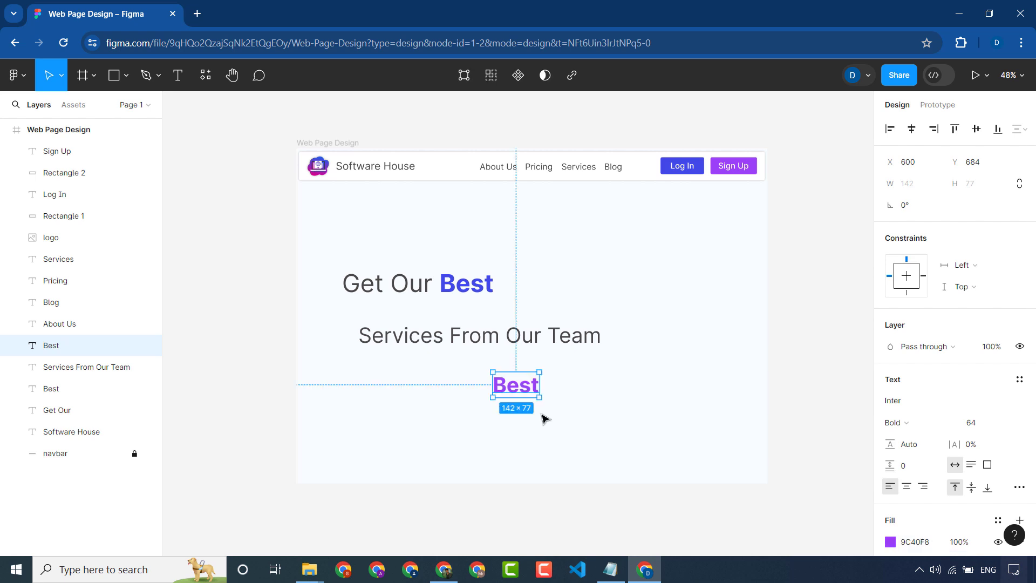
- Change the purple Best text to Services and shorten the dark second-line text to From Our Team
double_click(527, 388)
type("Services")
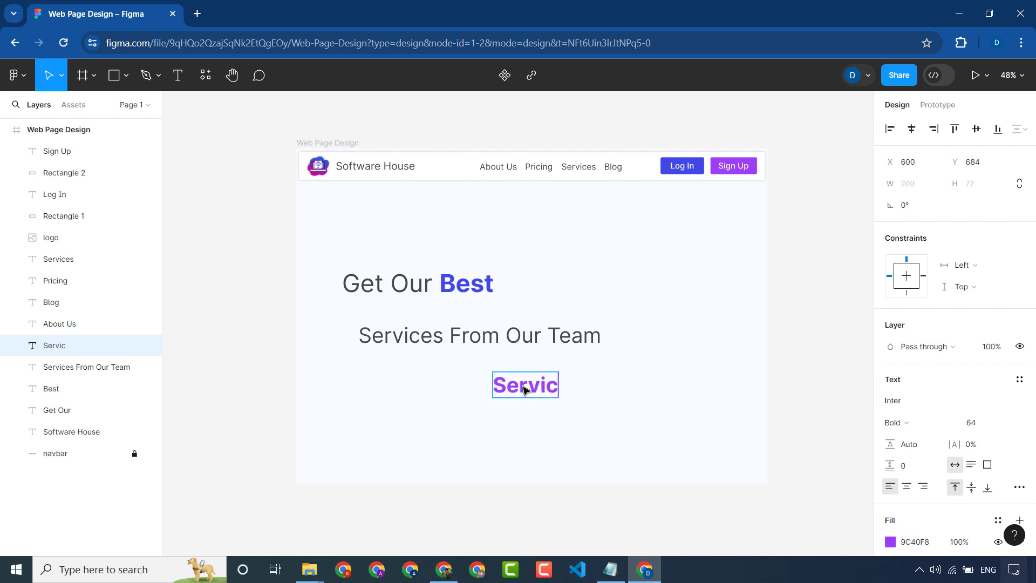
key("Escape")
double_click(399, 335)
key("BackSpace")
key("Delete")
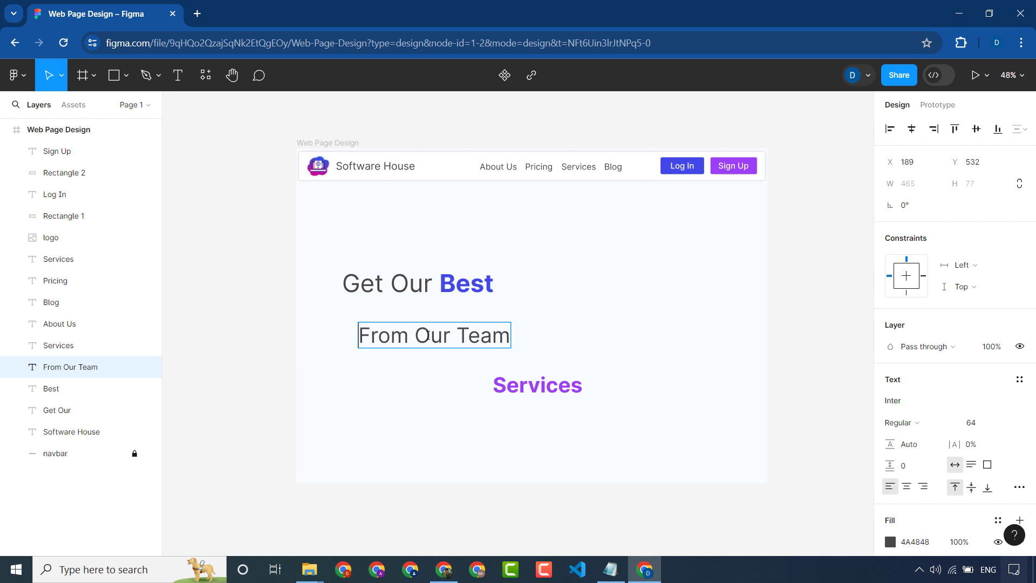
key("Escape")
- Move From Our Team aside and place the purple Services beneath Get Our at X 140, Y 489
left_click_drag(501, 339, 621, 332)
left_click_drag(539, 386, 387, 325)
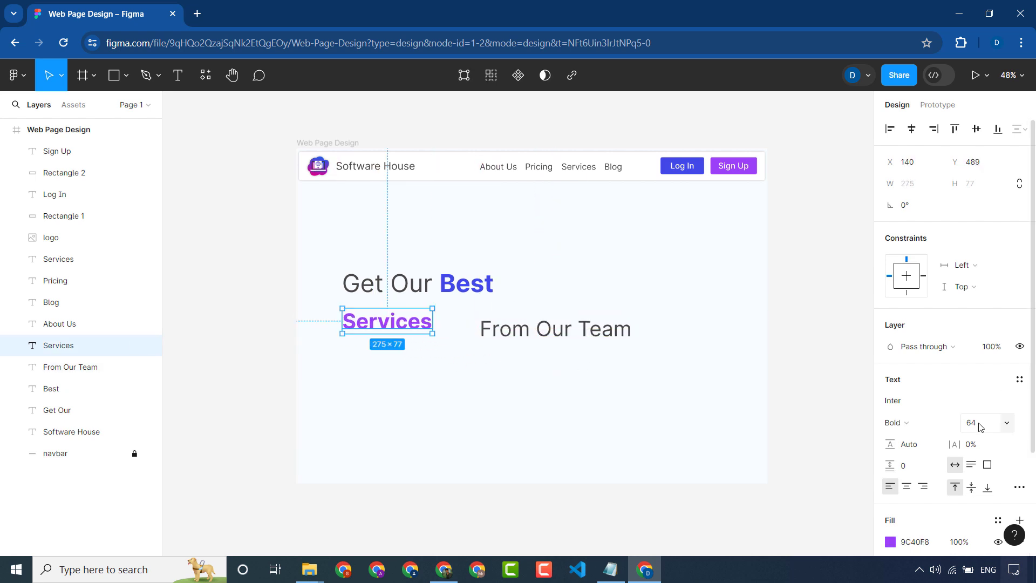
- Try a font size of 75 for the purple Services and realign it with From Our Team on the second line
left_click(980, 426)
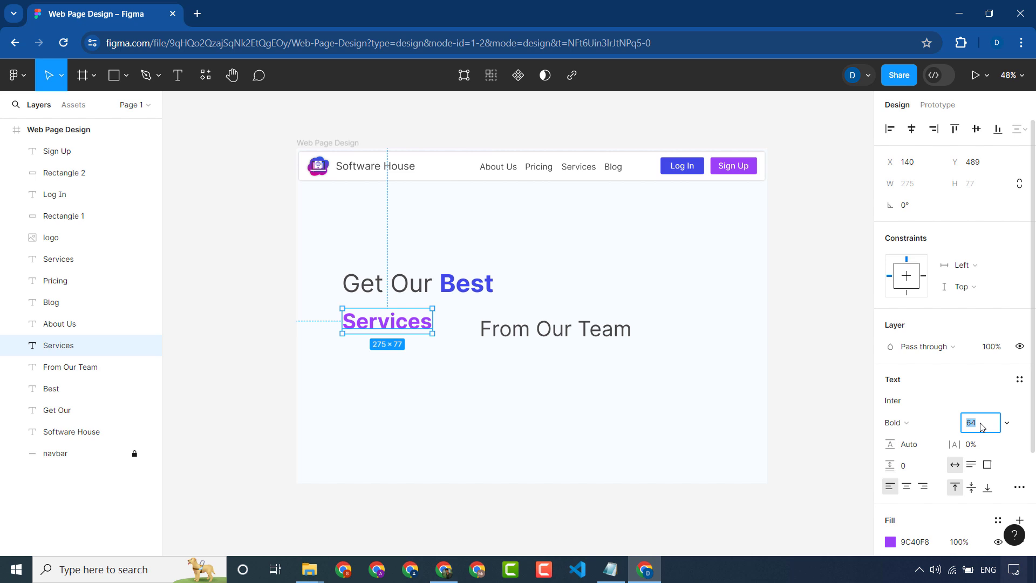
left_click(453, 397)
left_click(389, 326)
left_click_drag(388, 325, 392, 324)
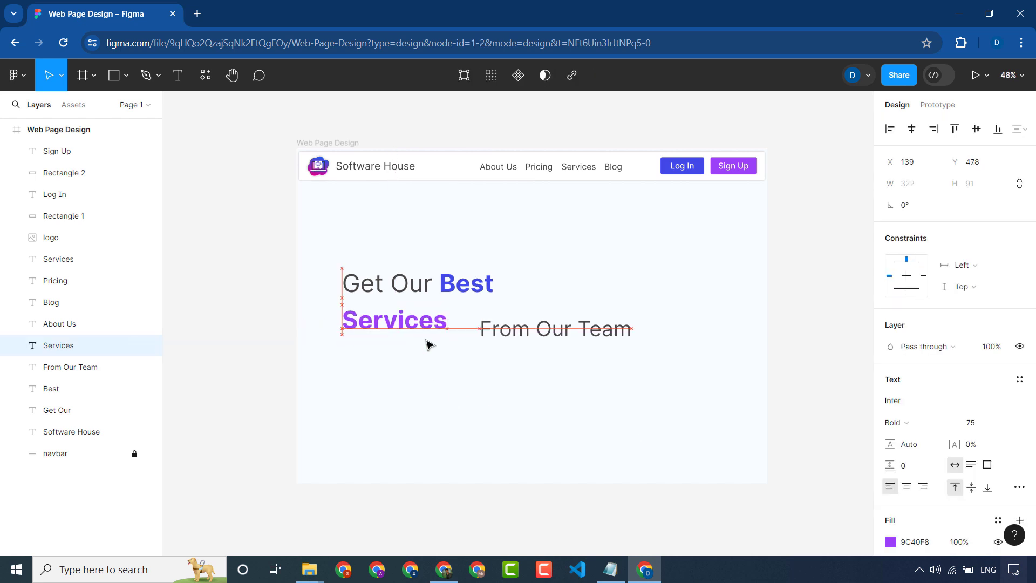
left_click(426, 340)
left_click_drag(543, 327, 518, 319)
- Undo the font size and position changes made to the second headline line
key("ctrl+z")
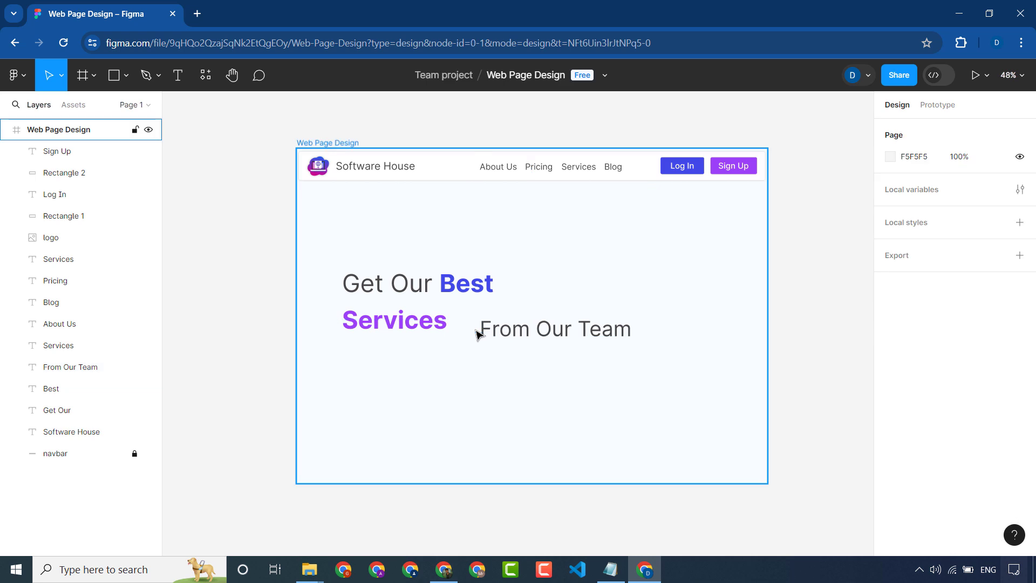
key("ctrl+z")
key("ctrl+z")
key("ctrl+z")
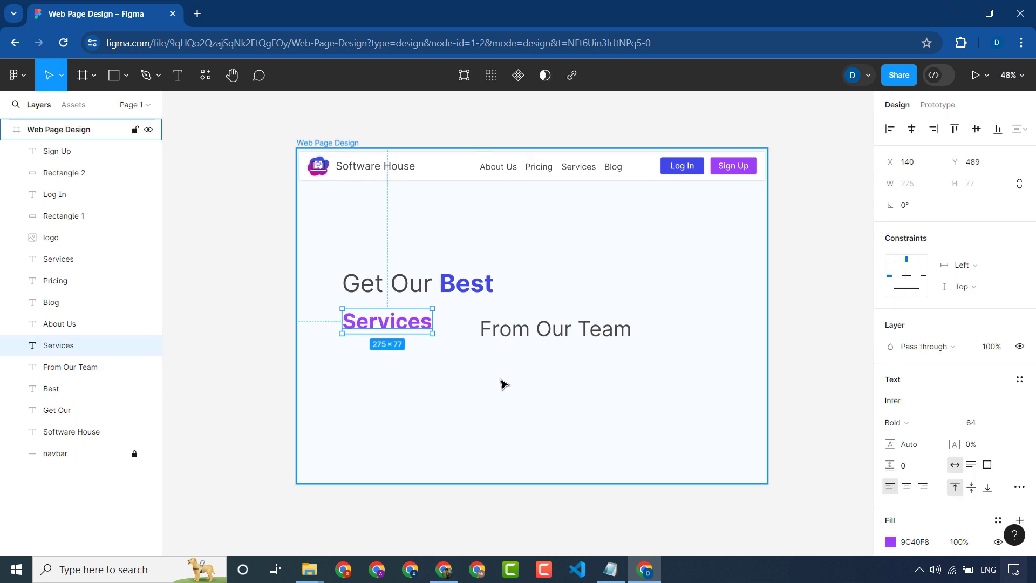
- Place From Our Team right after the purple Services at X 442, Y 489
left_click(502, 385)
mouse_move(497, 328)
left_mouse_down()
mouse_move(481, 326)
mouse_move(492, 329)
left_mouse_up()
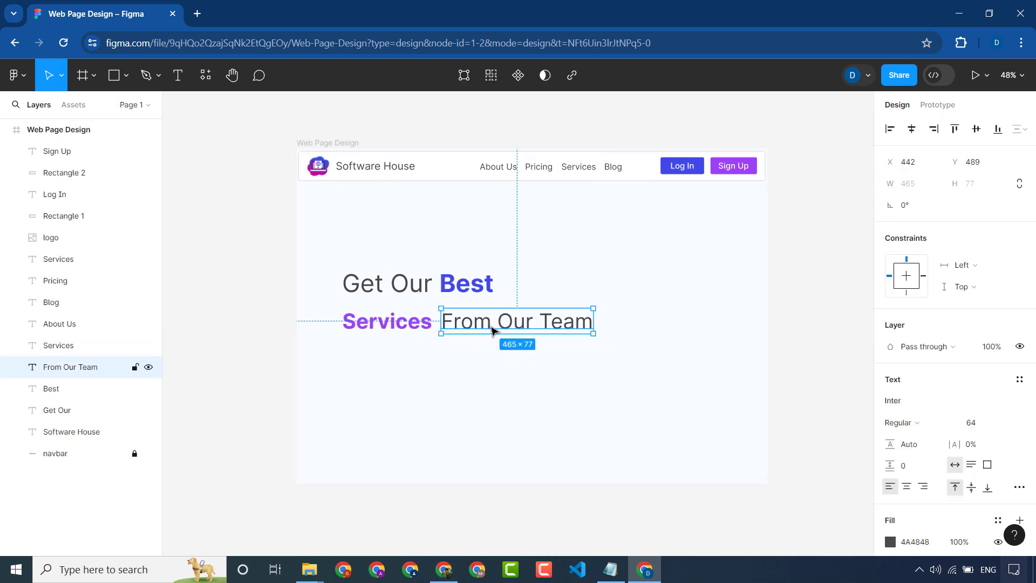
left_click(503, 400)
- Nudge Services and From Our Team up together to Y 477, closer to the first headline line
left_click_drag(586, 281, 363, 342)
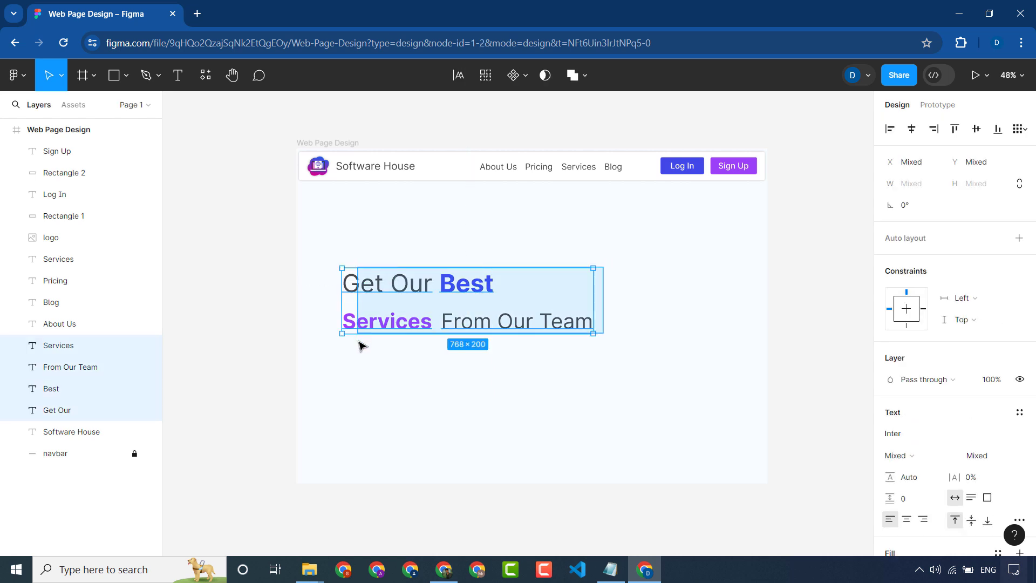
left_click(386, 383)
left_click_drag(597, 300, 346, 326)
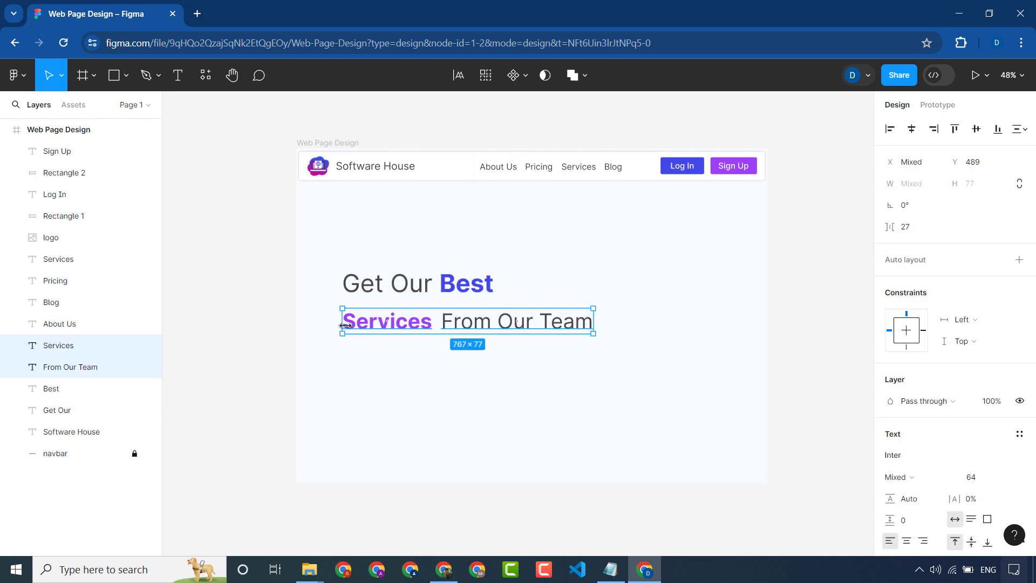
key("Up")
key("Up")
key("Up")
key("Up")
key("Up")
key("Up")
key("Up")
key("Up")
key("Up")
left_click(454, 383)
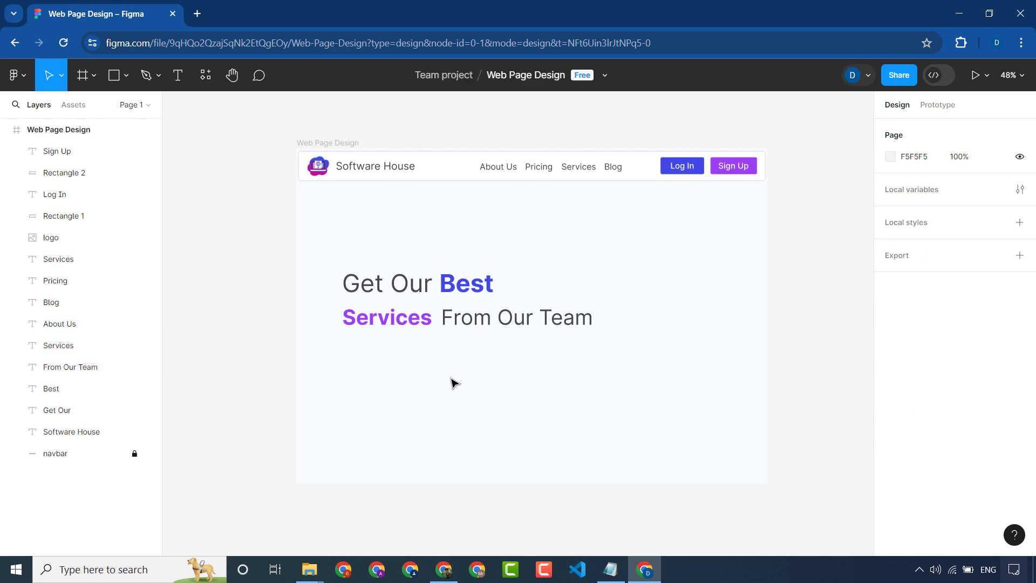
- Delete the word Team from the From Our Team text
double_click(585, 322)
double_click(572, 320)
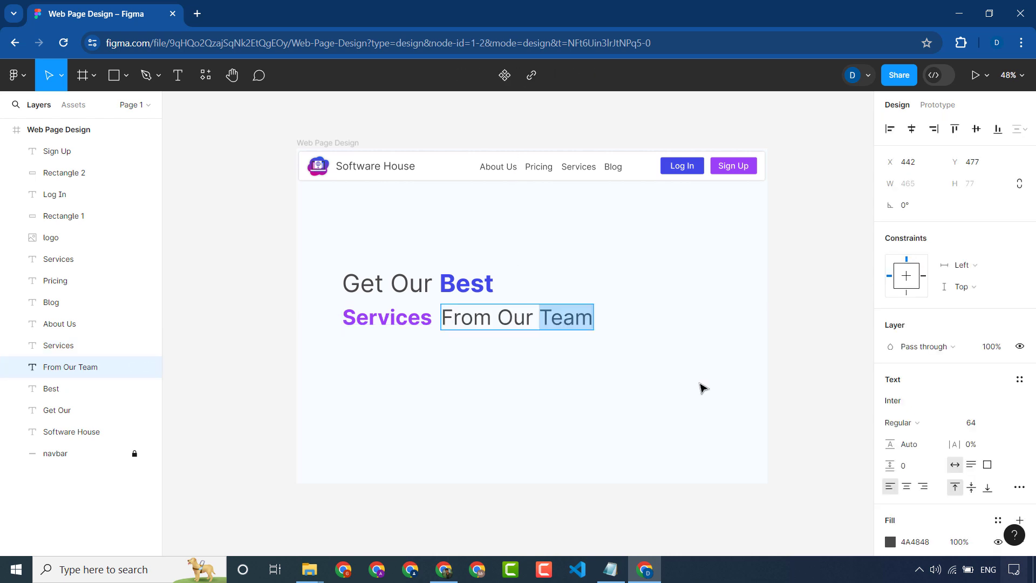
key("Escape")
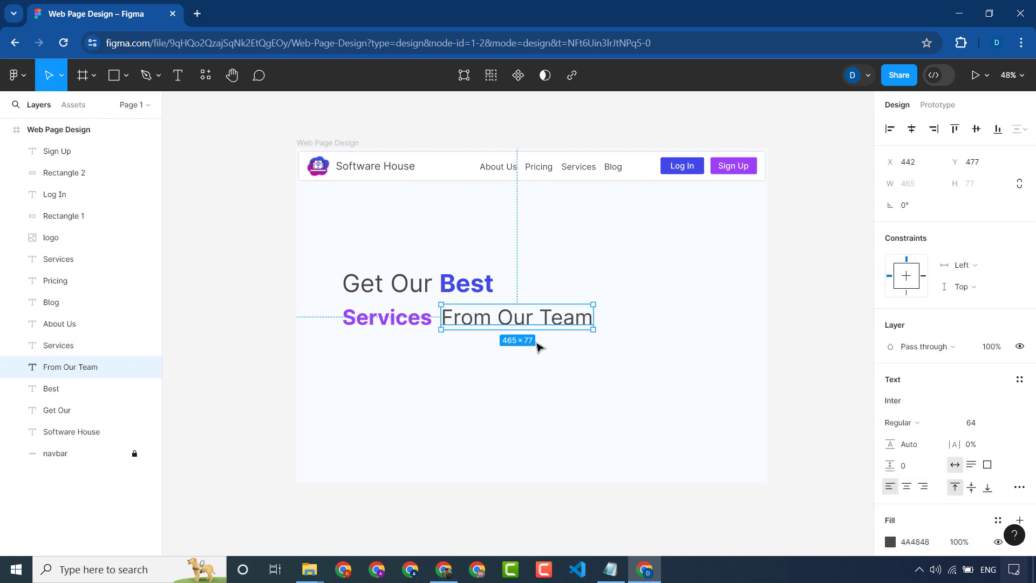
left_click(472, 285)
left_click(527, 312)
double_click(587, 323)
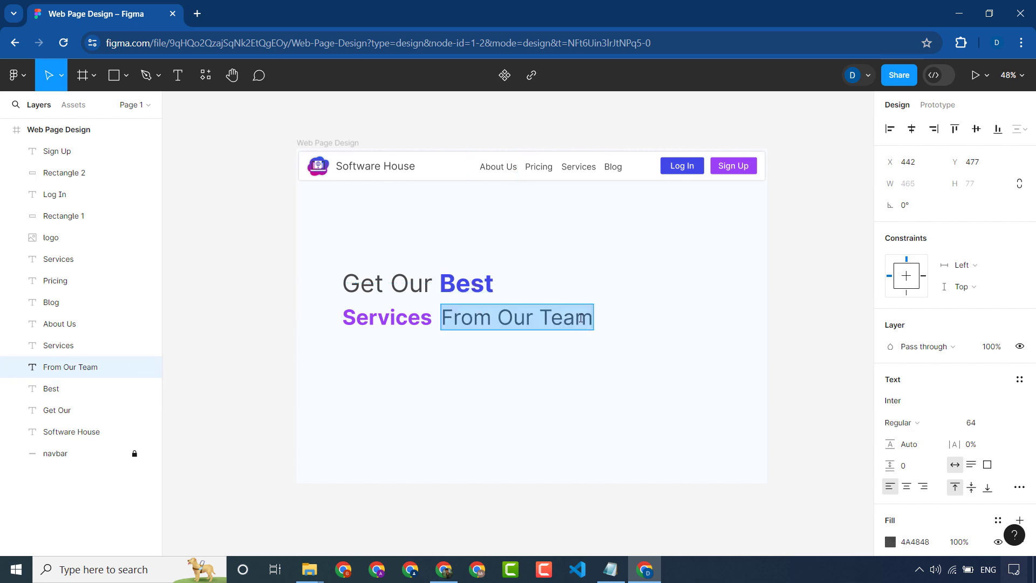
double_click(575, 317)
key("BackSpace")
key("Escape")
- Duplicate the blue Best, change the copy's text to Team and place it after From Our at X 751, Y 470
left_click(475, 286)
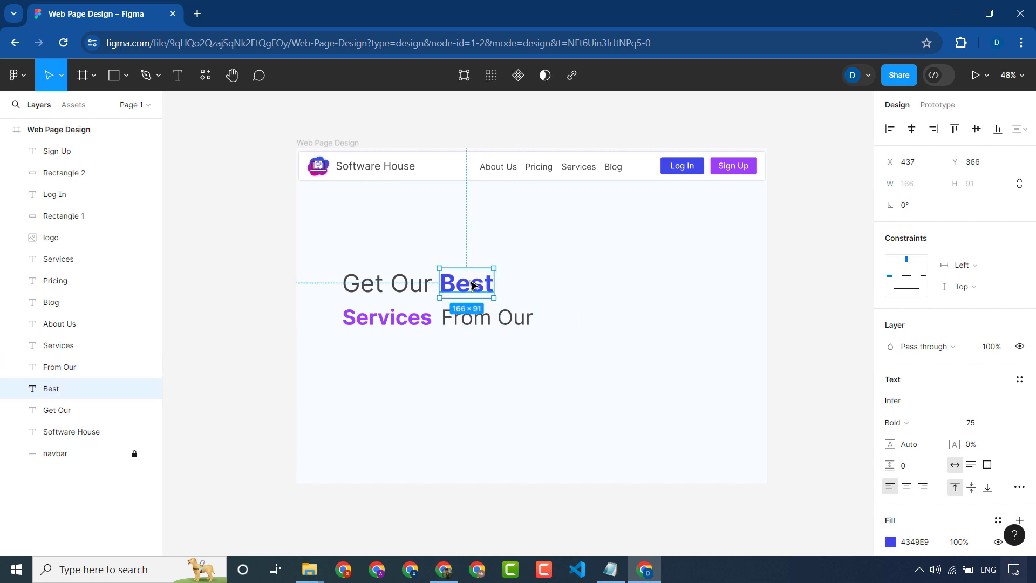
key("ctrl+d")
left_click_drag(476, 288, 578, 318)
double_click(577, 317)
type("Team")
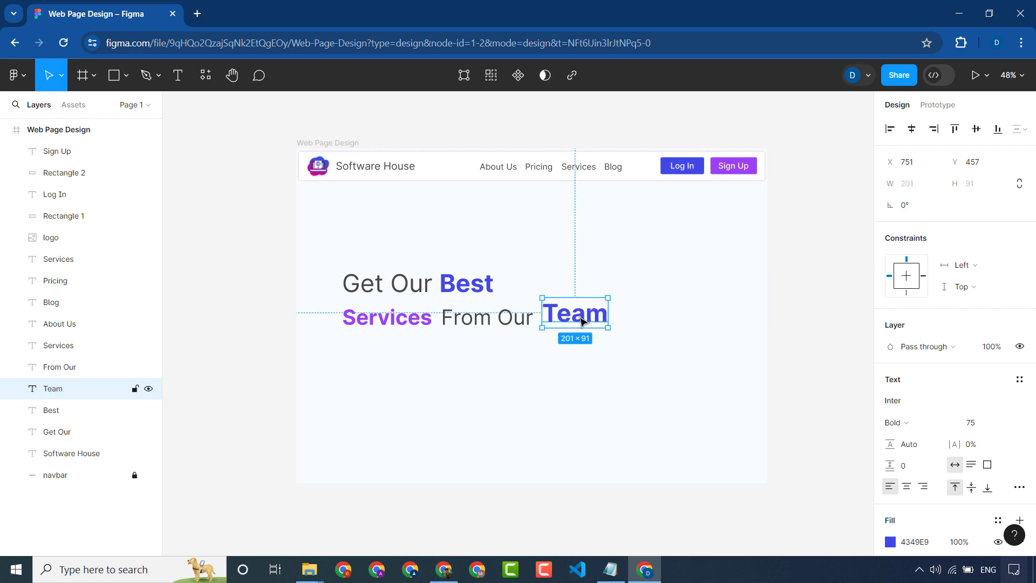
mouse_move(577, 317)
left_mouse_down()
mouse_move(593, 326)
mouse_move(586, 320)
left_mouse_up()
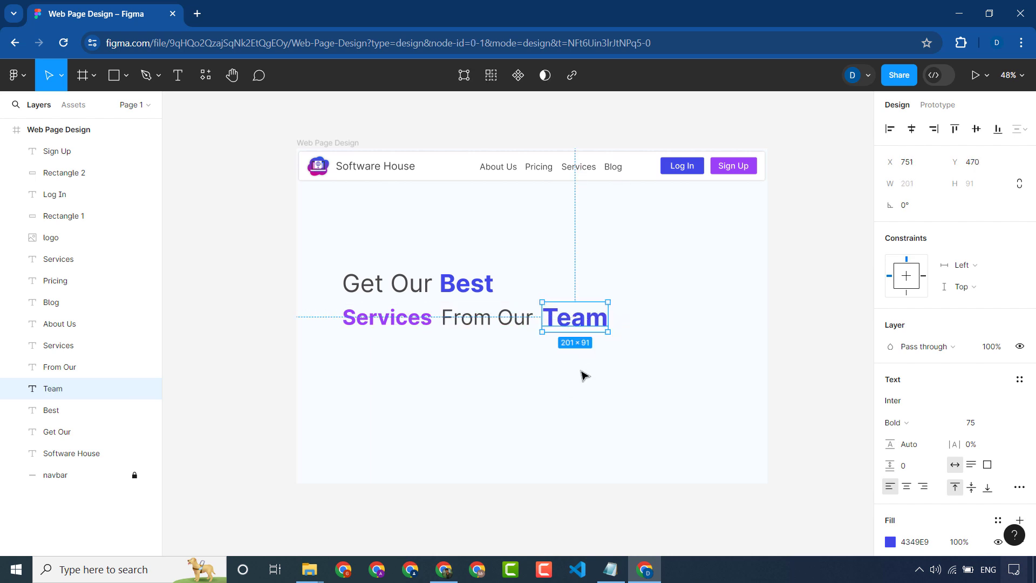
- Scale the whole two-line hero headline down proportionally with the Scale tool and shift it closer to the frame's left edge
left_click_drag(625, 253, 360, 347)
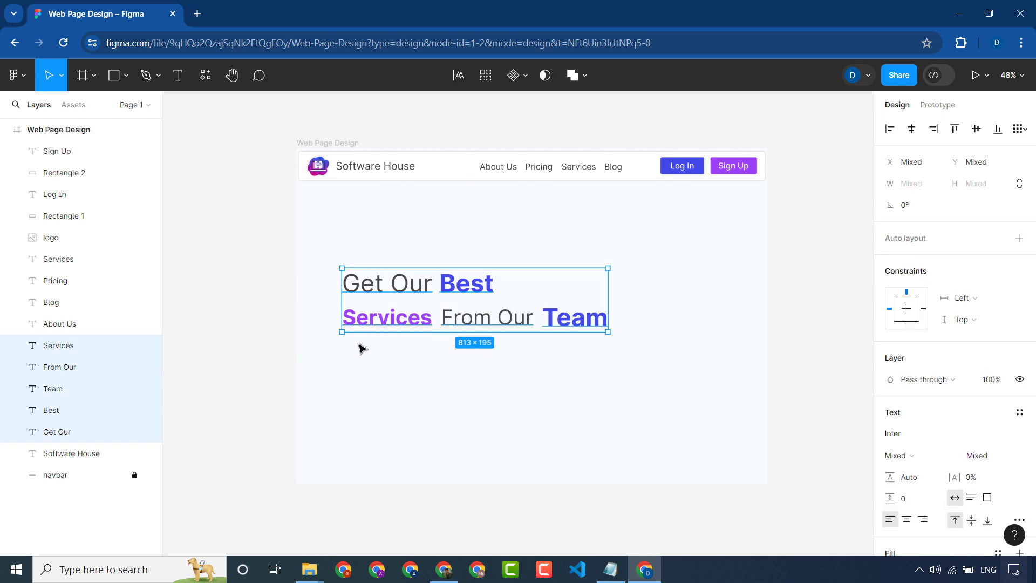
left_click(126, 75)
left_click(159, 75)
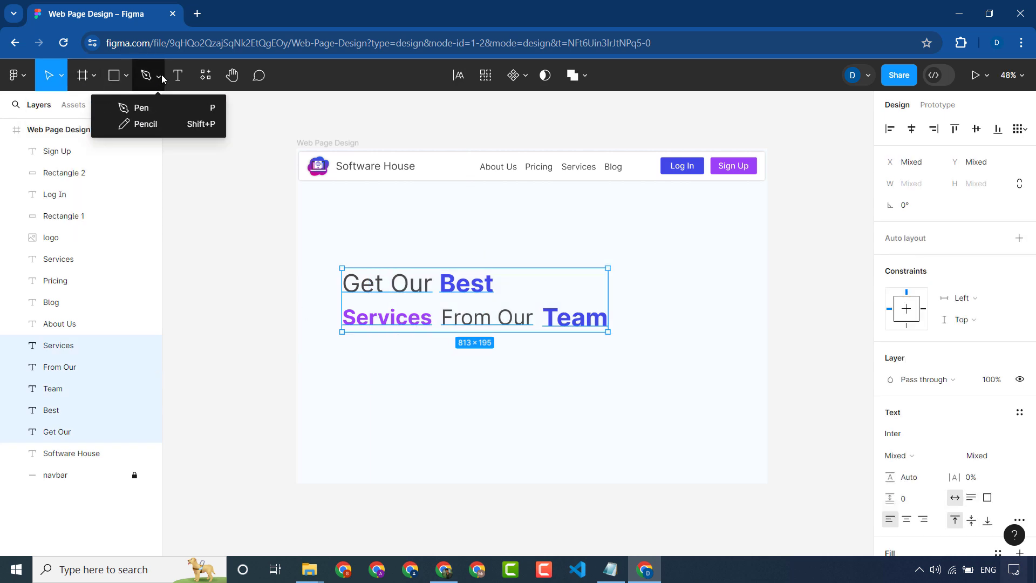
left_click(127, 74)
left_click(57, 78)
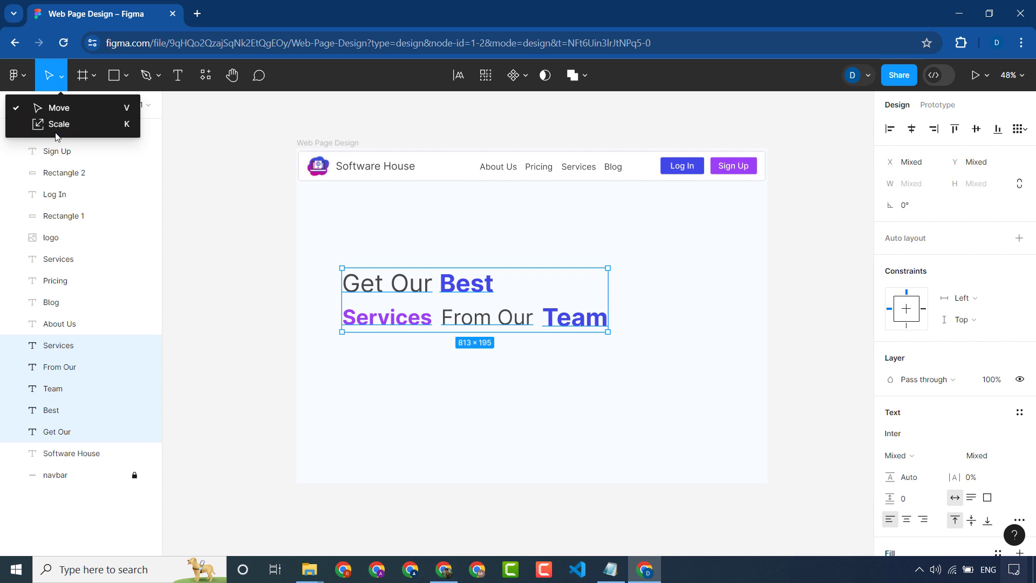
left_click(61, 76)
left_click(61, 76)
left_click(59, 123)
left_click_drag(598, 274, 496, 287)
left_click(670, 396)
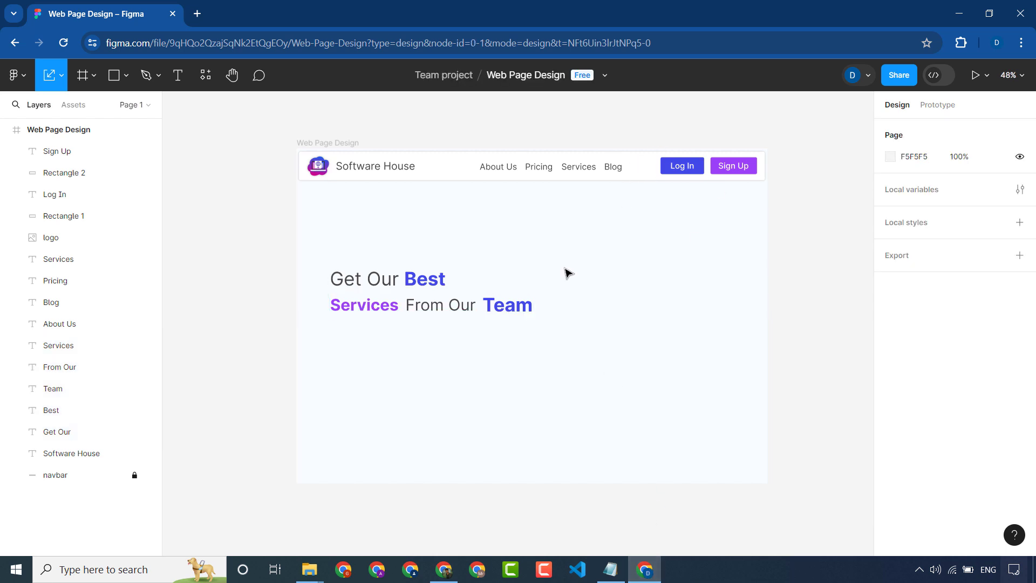
- Duplicate the navbar's About Us text, place the copy below the headline at X 208, Y 593, and open its text for editing
left_click(510, 169)
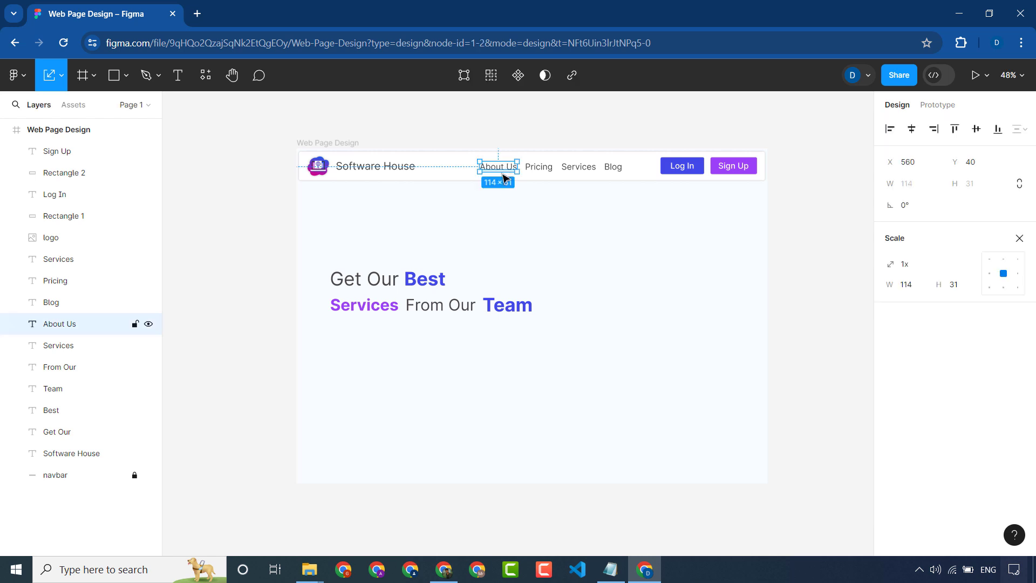
key("ctrl+d")
left_click_drag(502, 169, 383, 347)
double_click(383, 347)
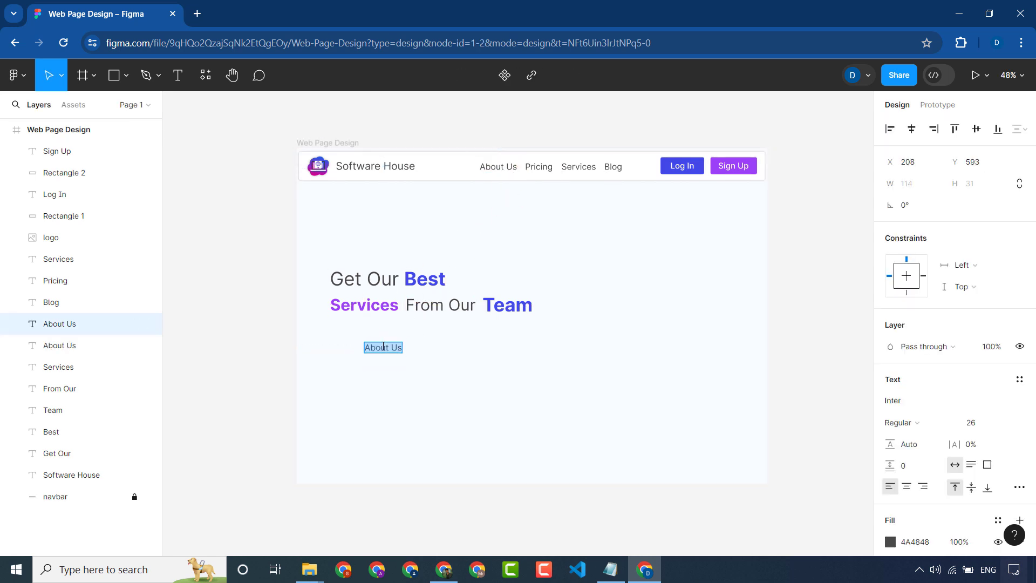
left_click(501, 167)
left_click(85, 330)
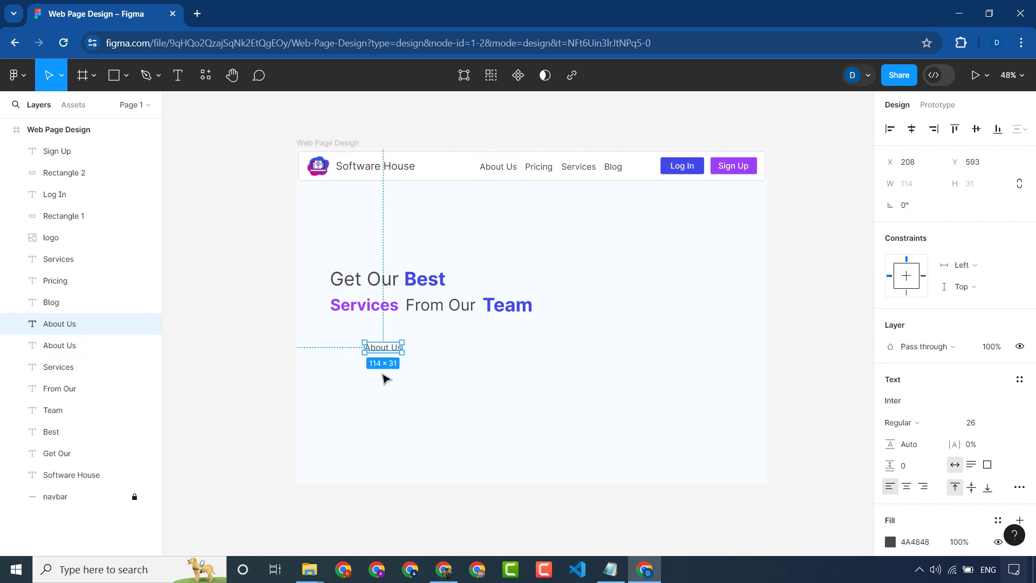
double_click(384, 347)
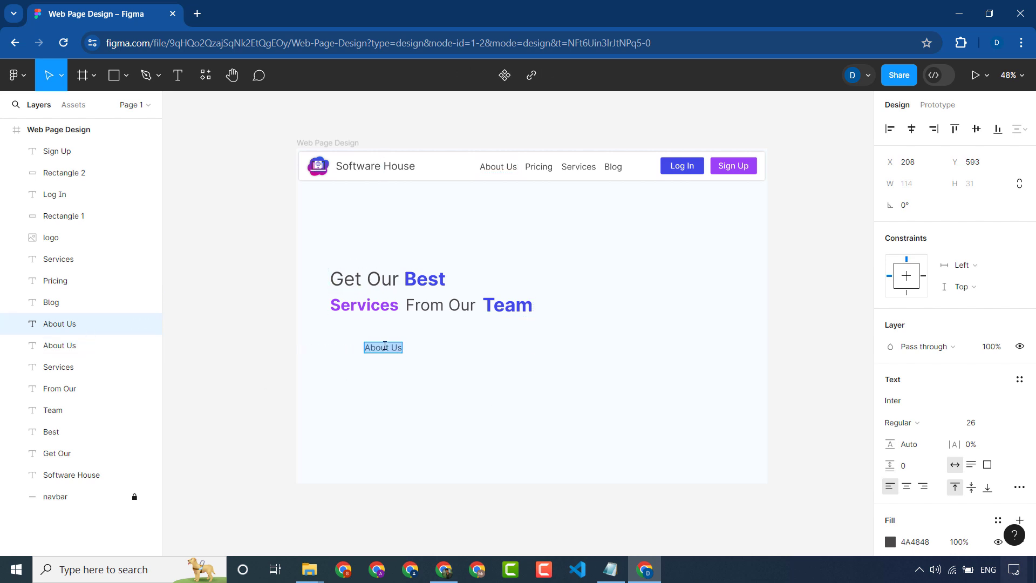
- Search the web for lorem in a new browser tab, copy the opening Lorem Ipsum passage up to 1500s from lipsum.com, and return to Figma
left_click(199, 14)
type("lorem")
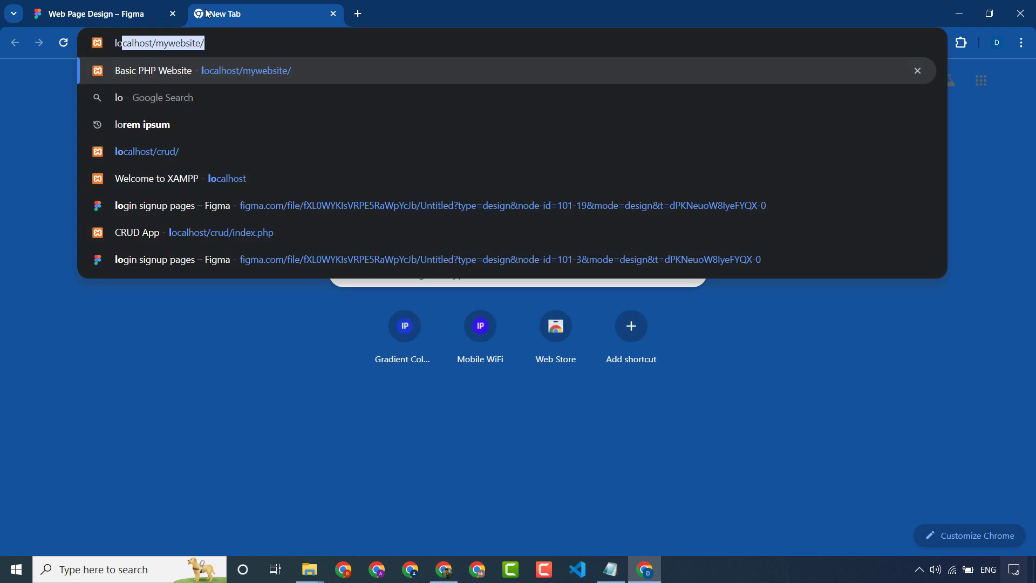
key("Return")
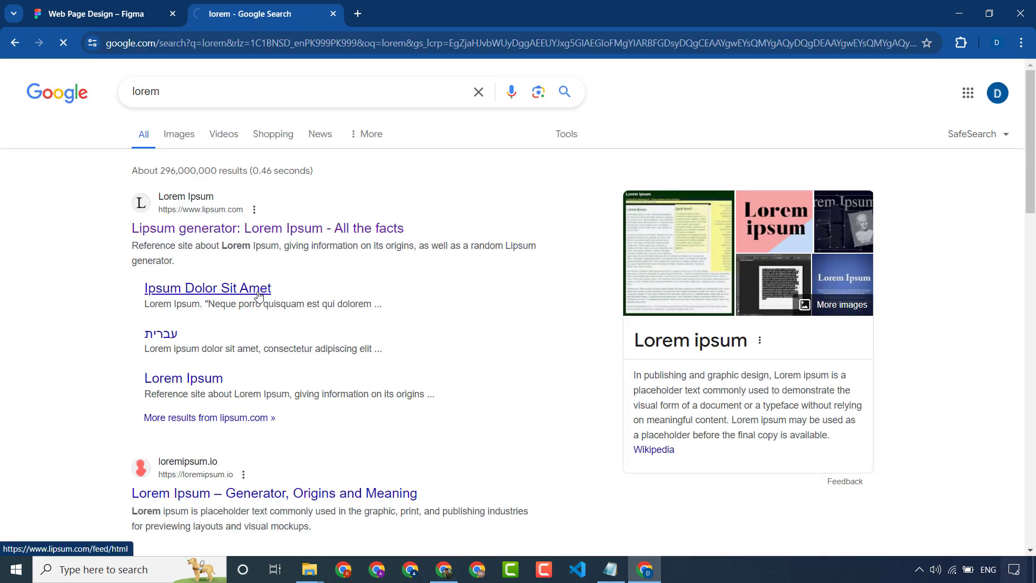
left_click(210, 288)
scroll(294, 396, "down", 2)
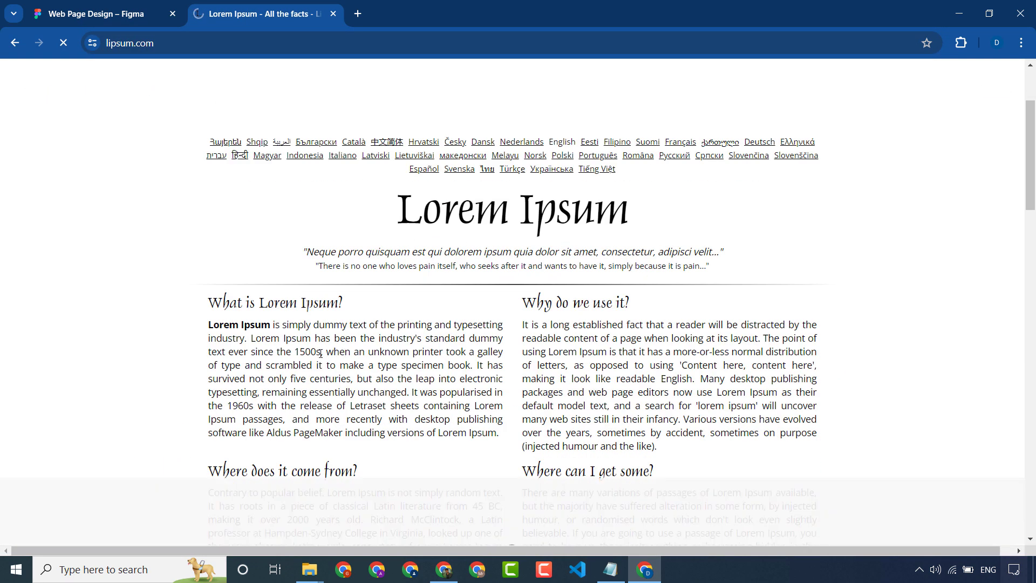
left_click_drag(321, 351, 208, 325)
key("ctrl+c")
key("ctrl+shift+Tab")
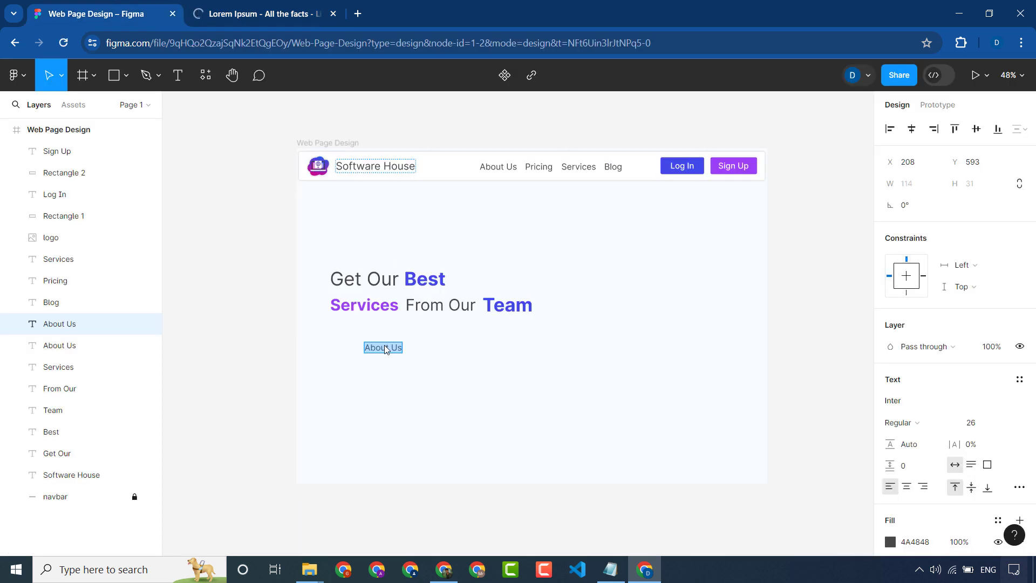
- Replace the duplicated About Us text with the copied Lorem Ipsum passage and move it to X 41, Y 572
double_click(386, 348)
key("ctrl+v")
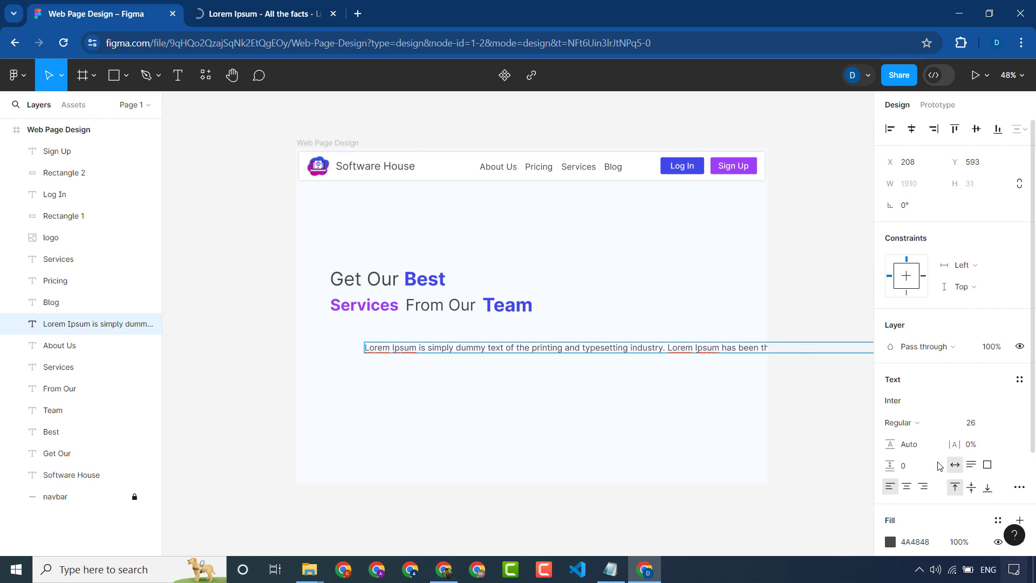
key("Escape")
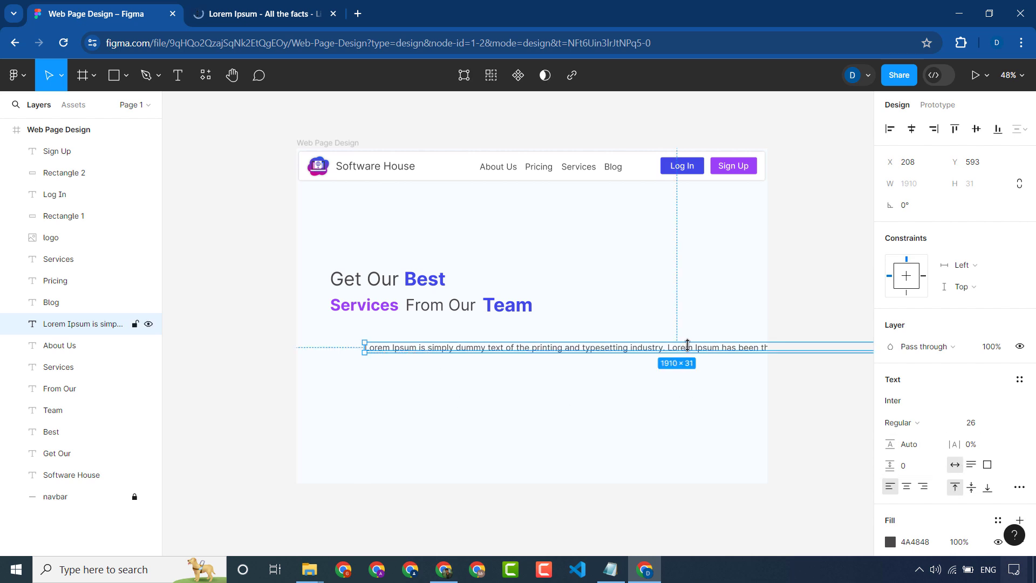
left_click_drag(674, 346, 637, 344)
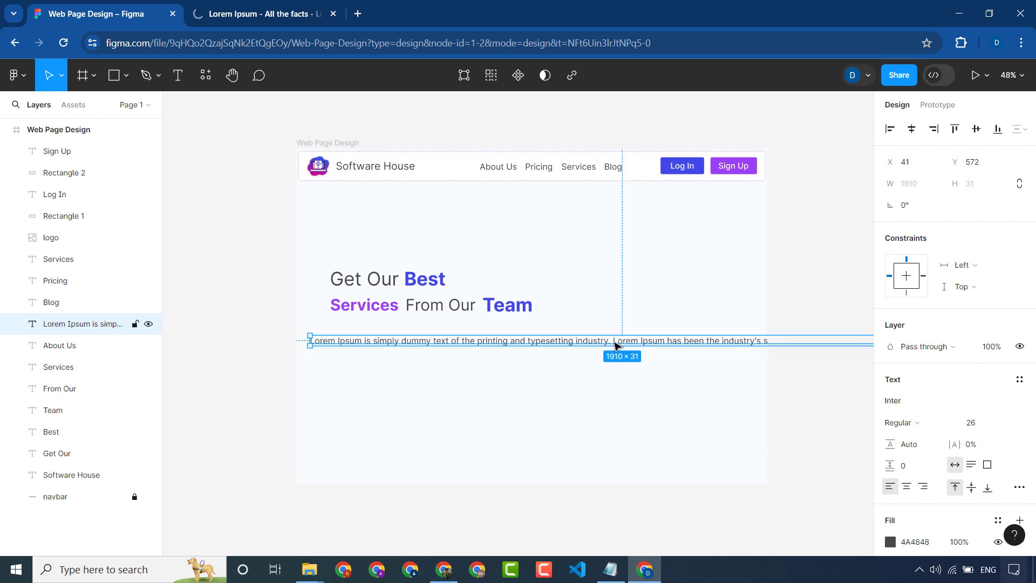
- Break the Lorem Ipsum paragraph into two lines before its second Lorem Ipsum
double_click(615, 342)
key("Escape")
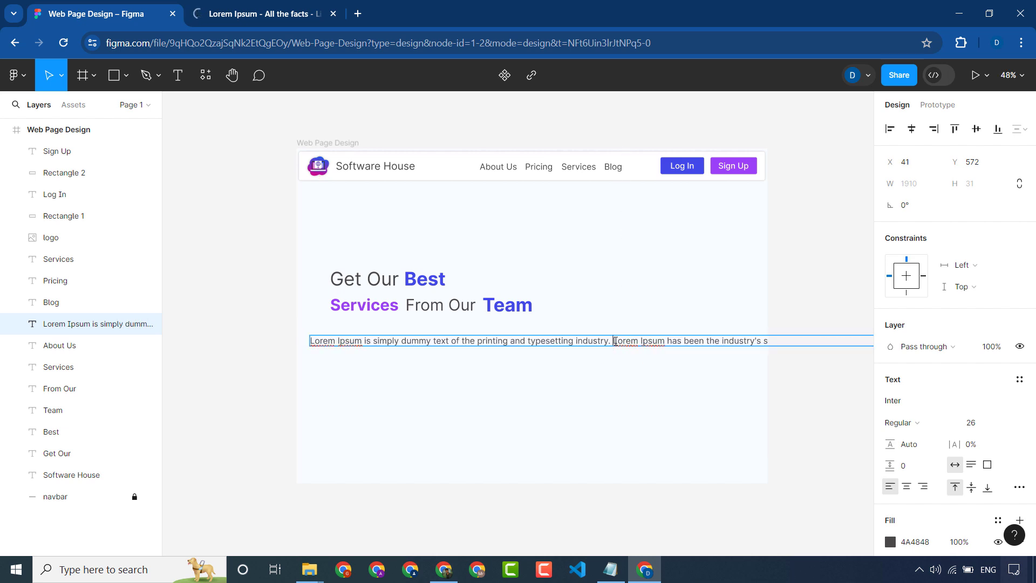
key("Return")
key("Escape")
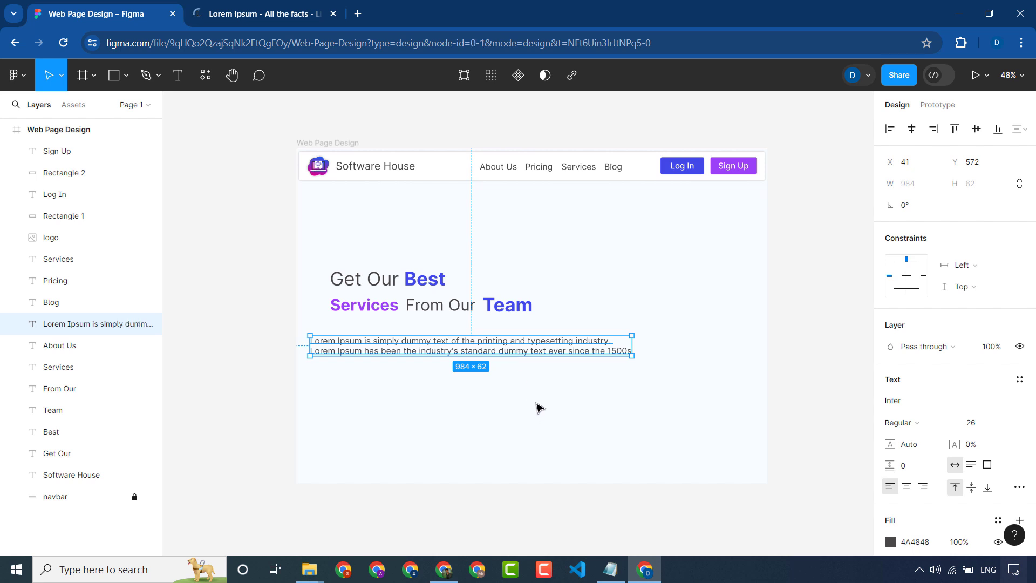
left_click(539, 407)
left_click(531, 346)
left_click(595, 424)
- Add line breaks to the paragraph after "standard dummy" and after "printing and"
double_click(603, 346)
left_click(576, 343)
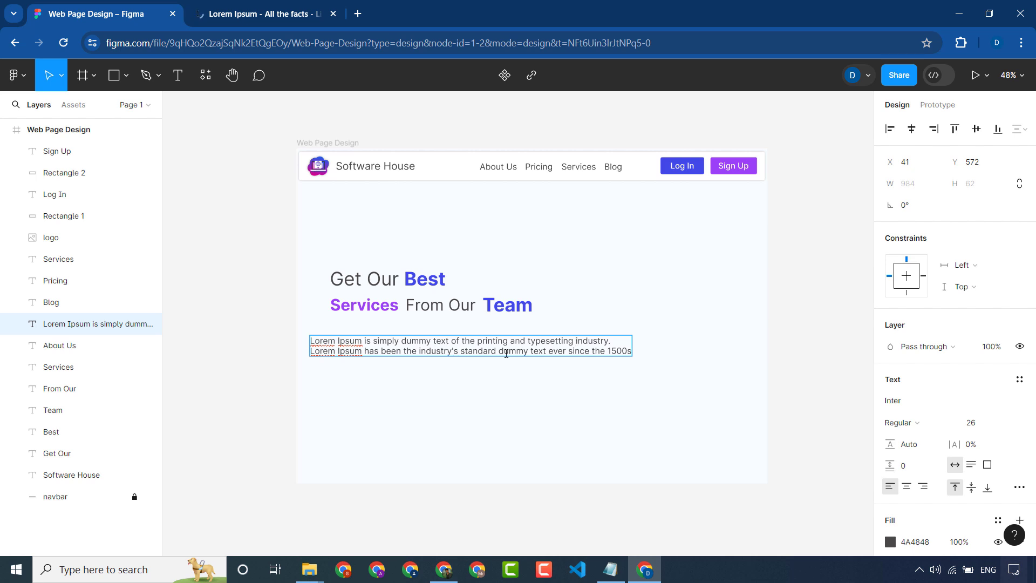
left_click(532, 350)
key("Return")
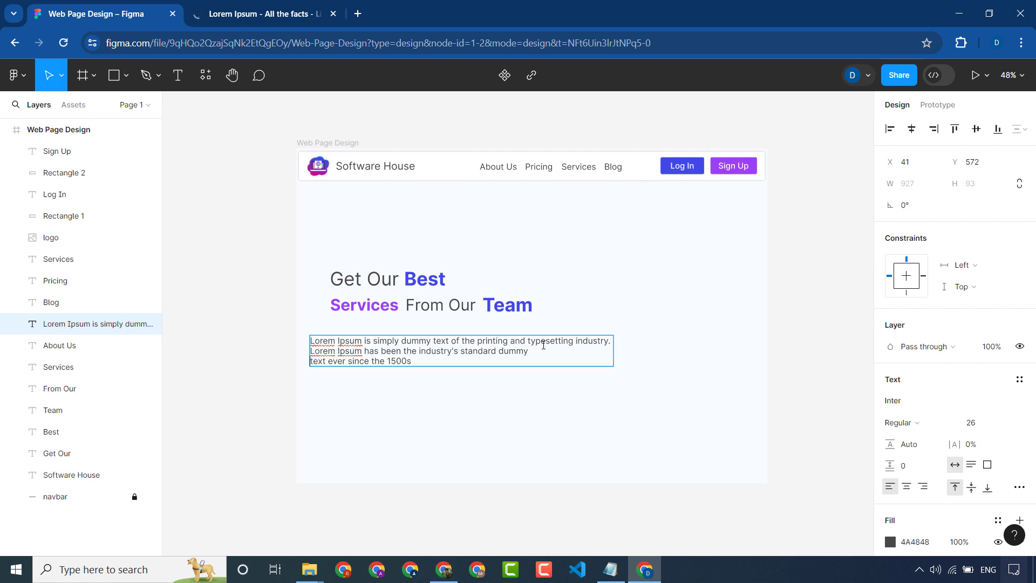
left_click(530, 342)
key("Return")
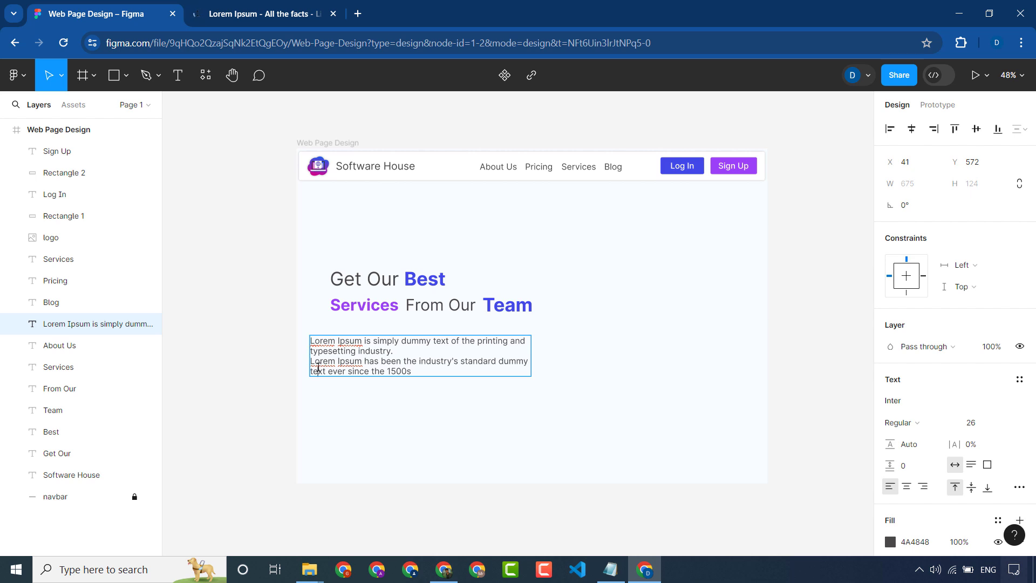
- Rewrap the paragraph into three lines, with the second line ending at "has been the" and the third starting at "industry's"
left_click(317, 361)
key("BackSpace")
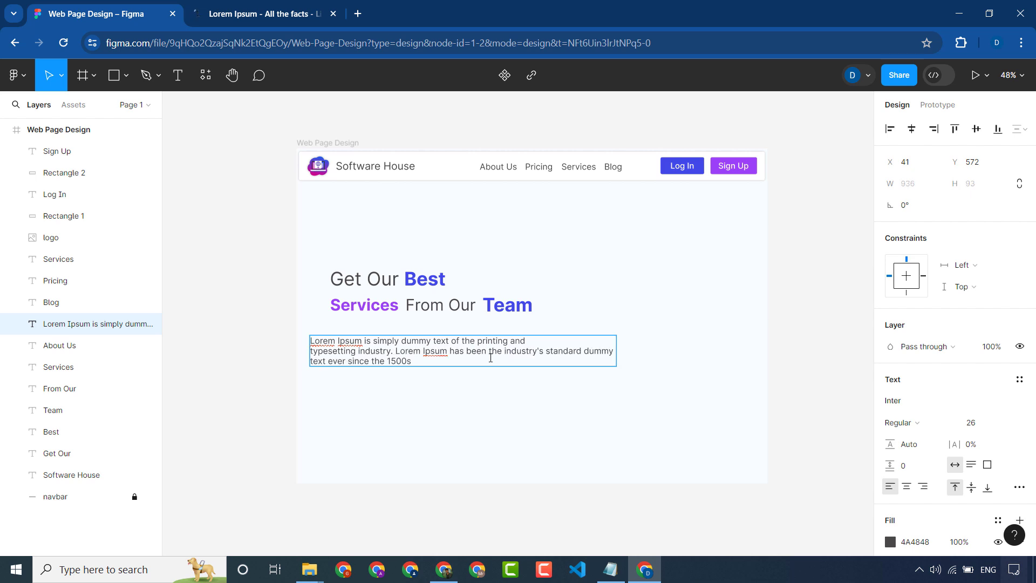
left_click(504, 352)
key("Return")
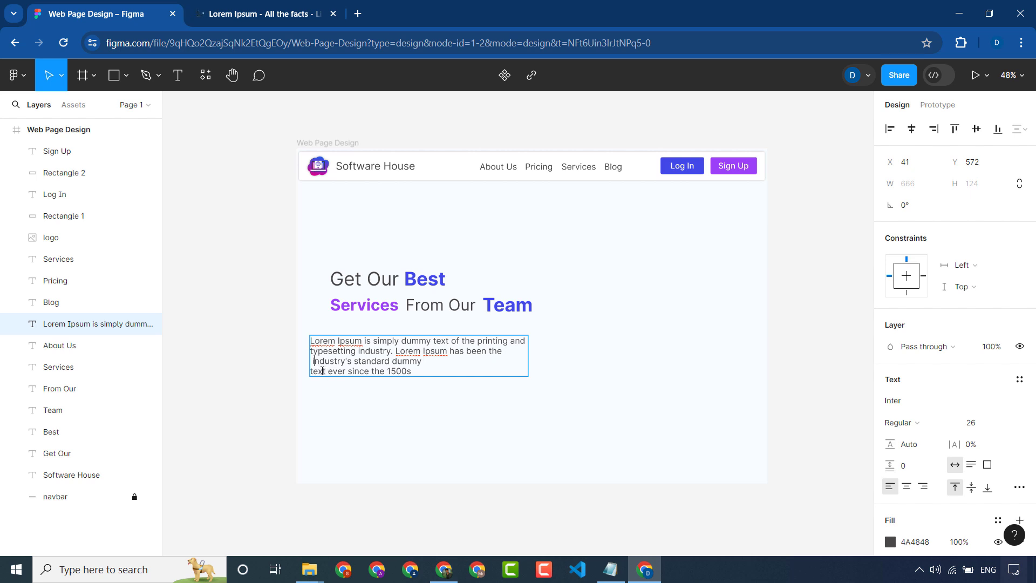
key("BackSpace")
key("BackSpace")
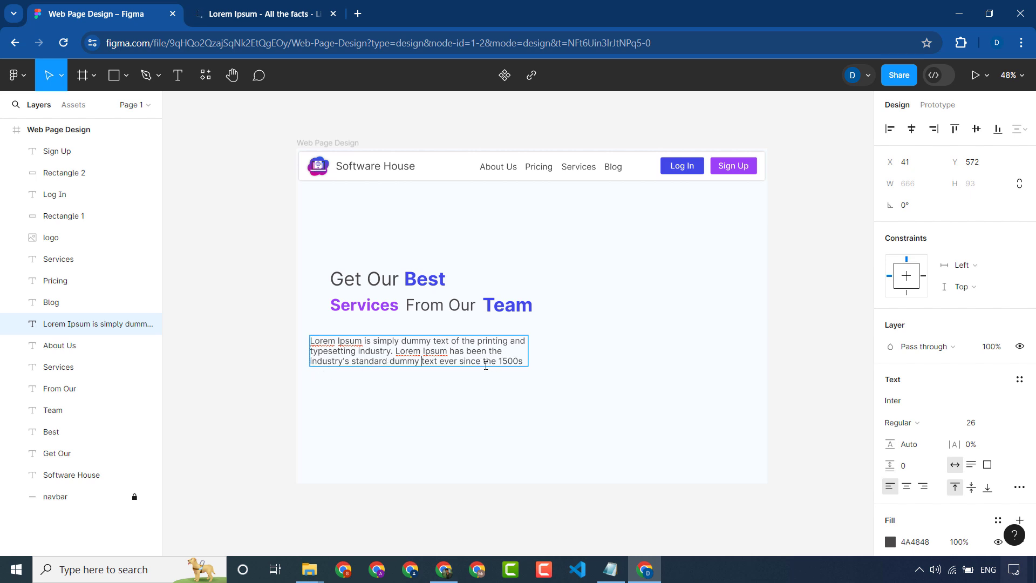
- Shorten the paragraph to end with "dummy text ever." and align it under the headline's left edge at X 103, Y 541
left_click_drag(462, 361, 488, 344)
key("BackSpace")
key("Escape")
key("Escape")
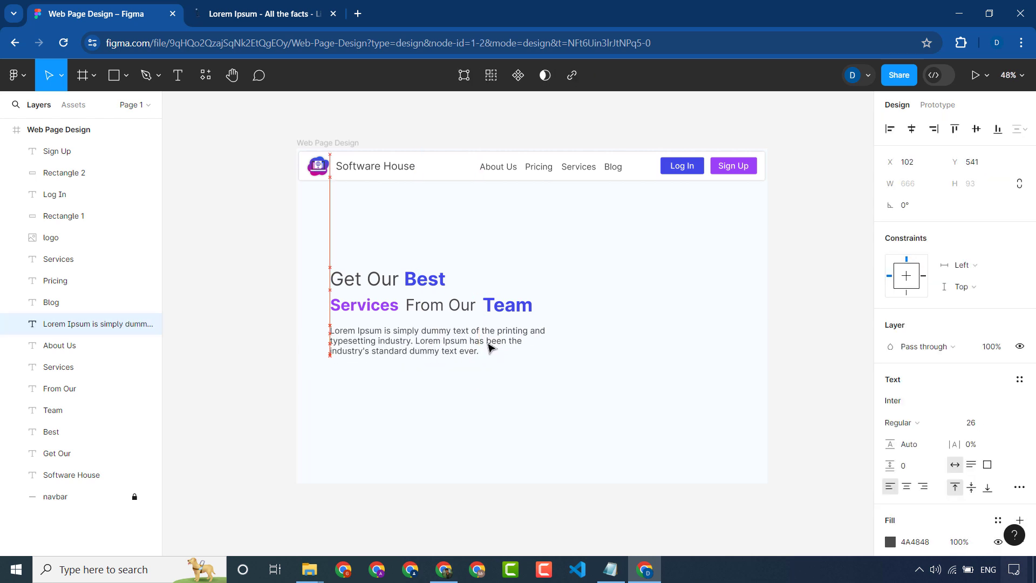
scroll(483, 398, "up", 1)
scroll(482, 398, "up", 3)
left_click(483, 405)
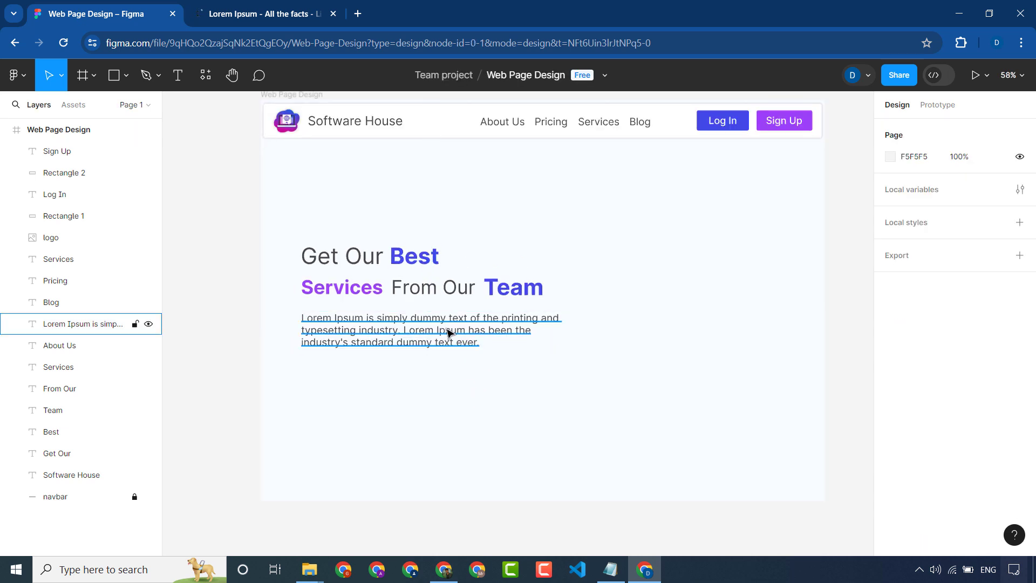
- Set the Lorem Ipsum paragraph's font size to 24
left_click(461, 348)
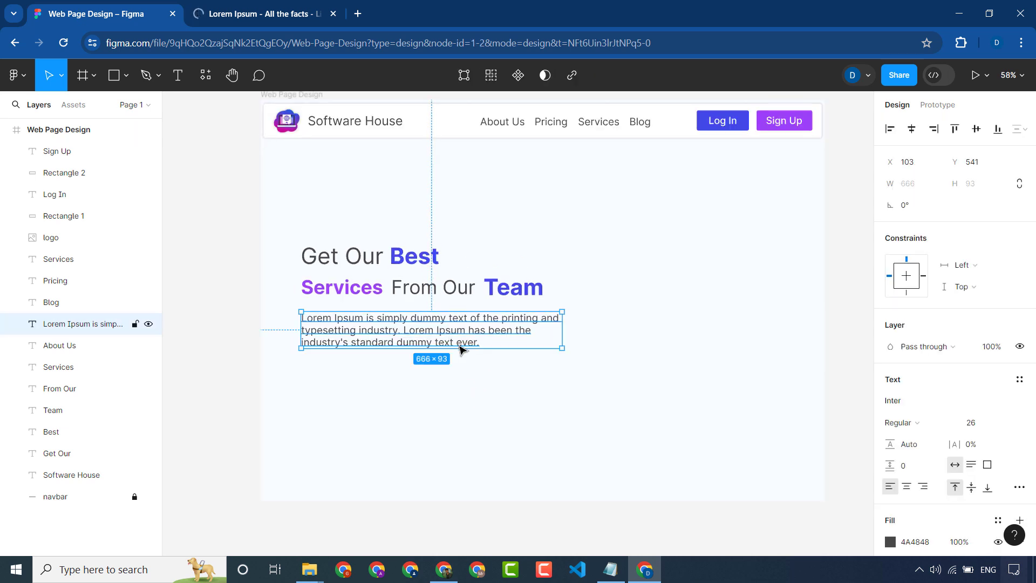
left_click(975, 426)
left_click(1004, 424)
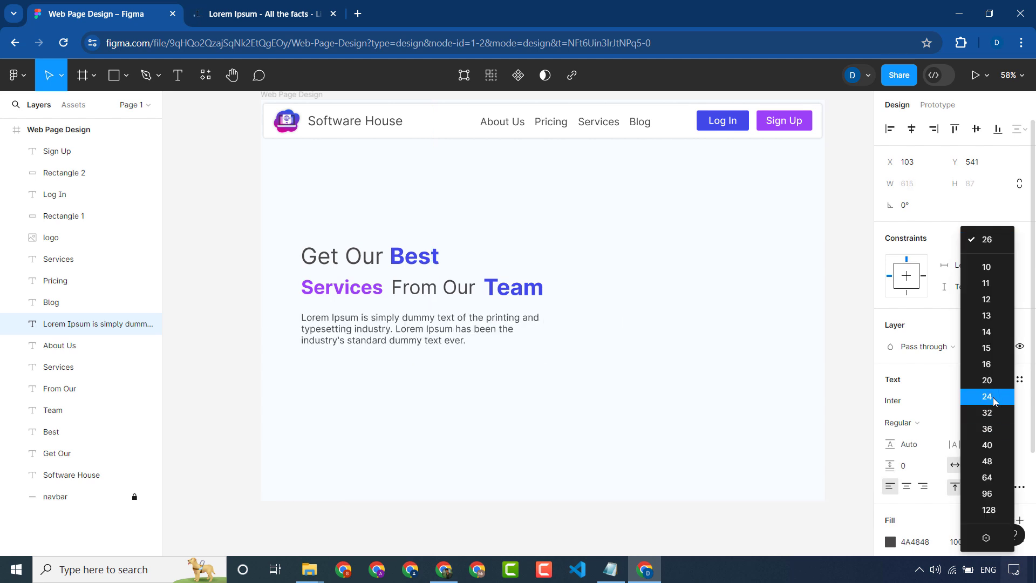
left_click(994, 397)
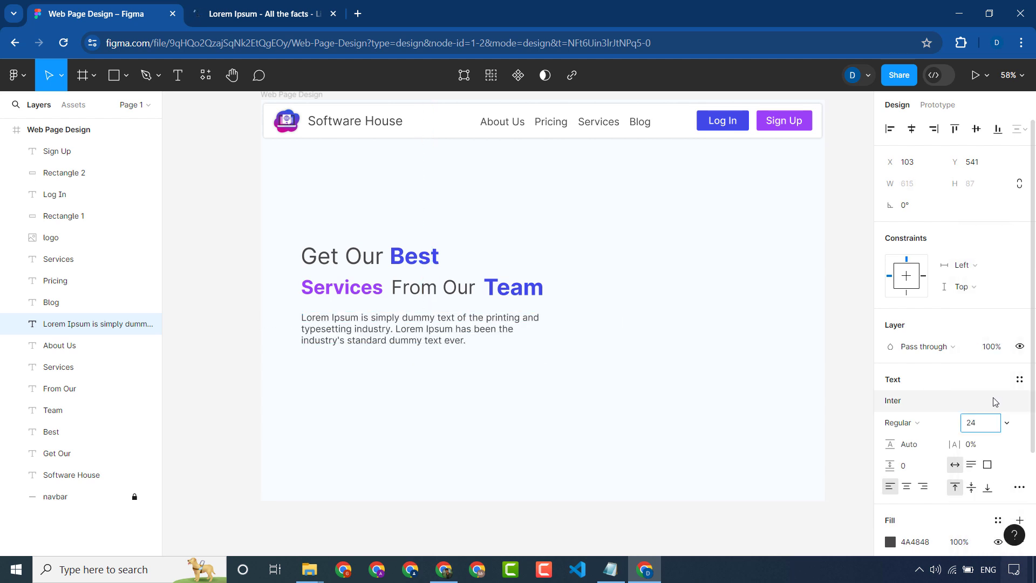
- Set the Lorem Ipsum paragraph's text alignment to justified in its type settings
left_click(939, 409)
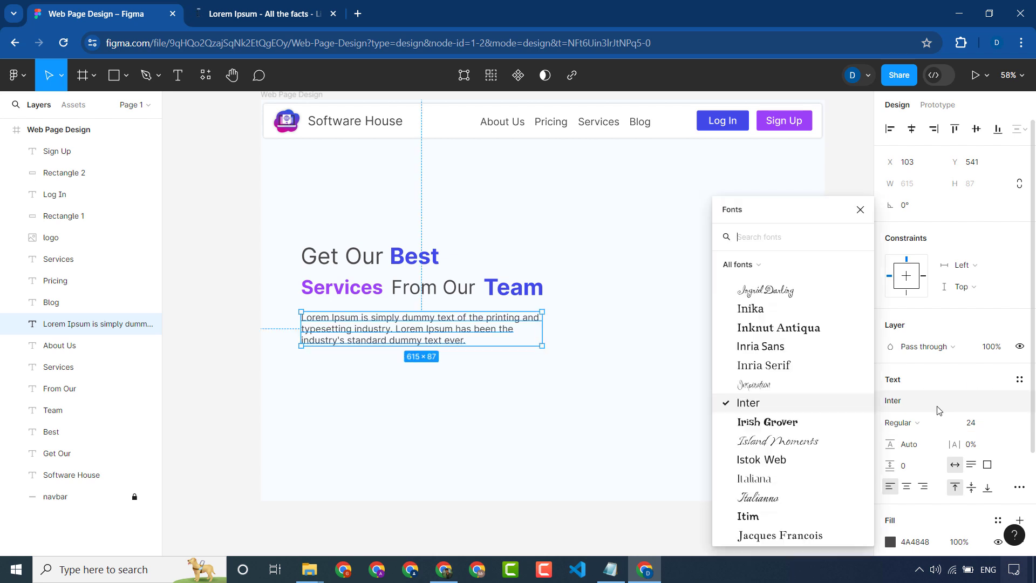
left_click(939, 409)
scroll(941, 412, "down", 2)
left_click(1018, 421)
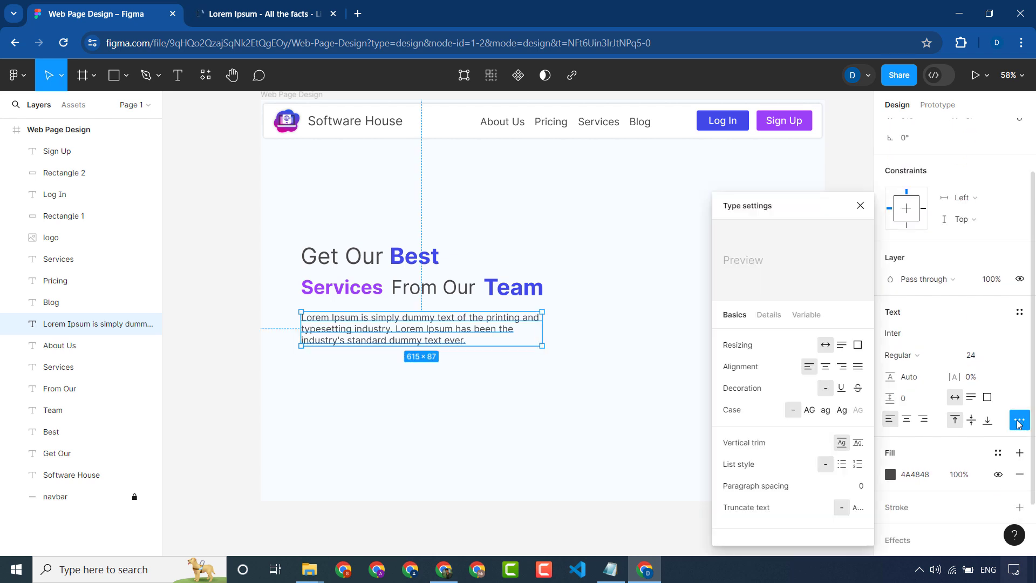
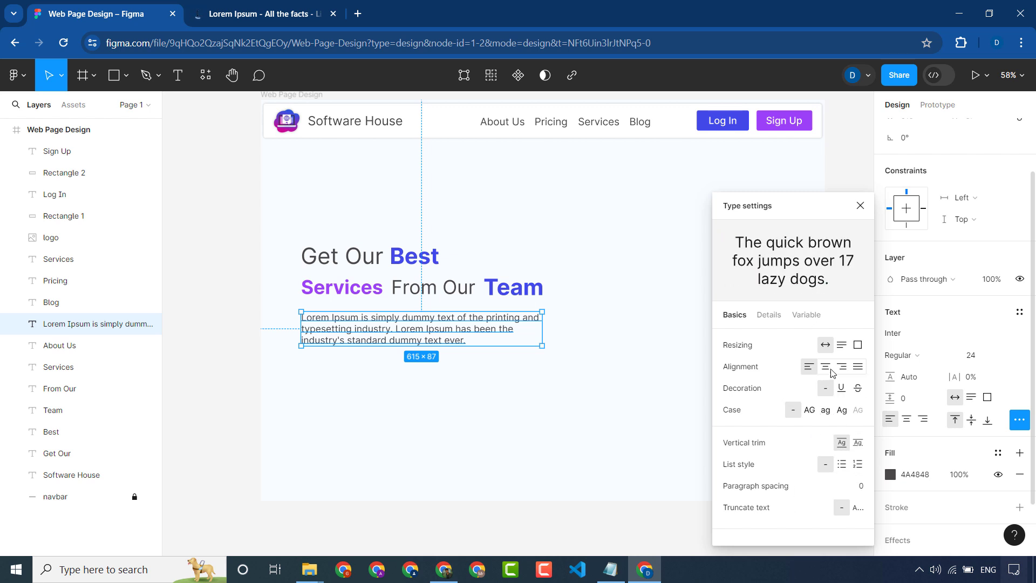
left_click(857, 367)
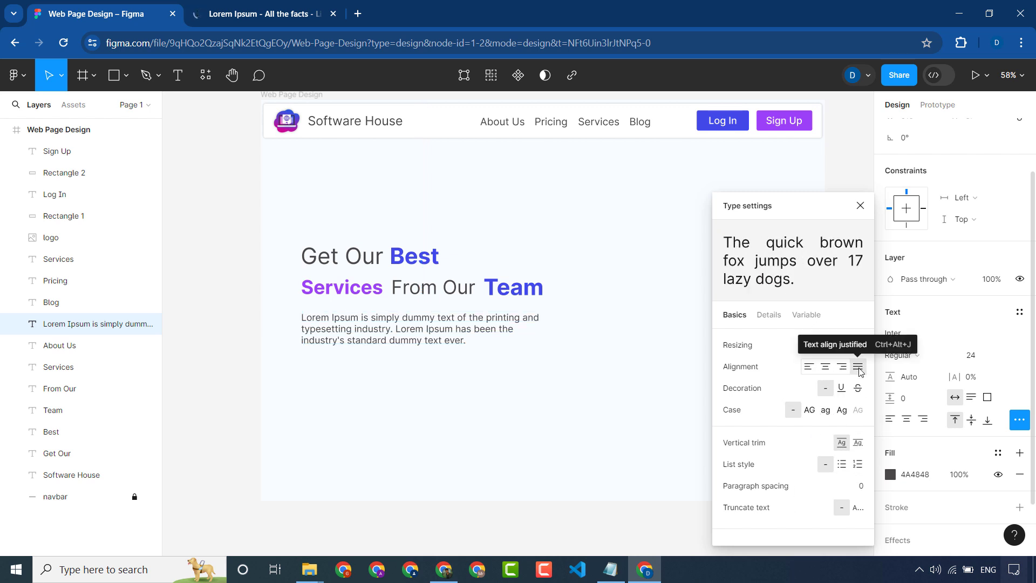
left_click(475, 373)
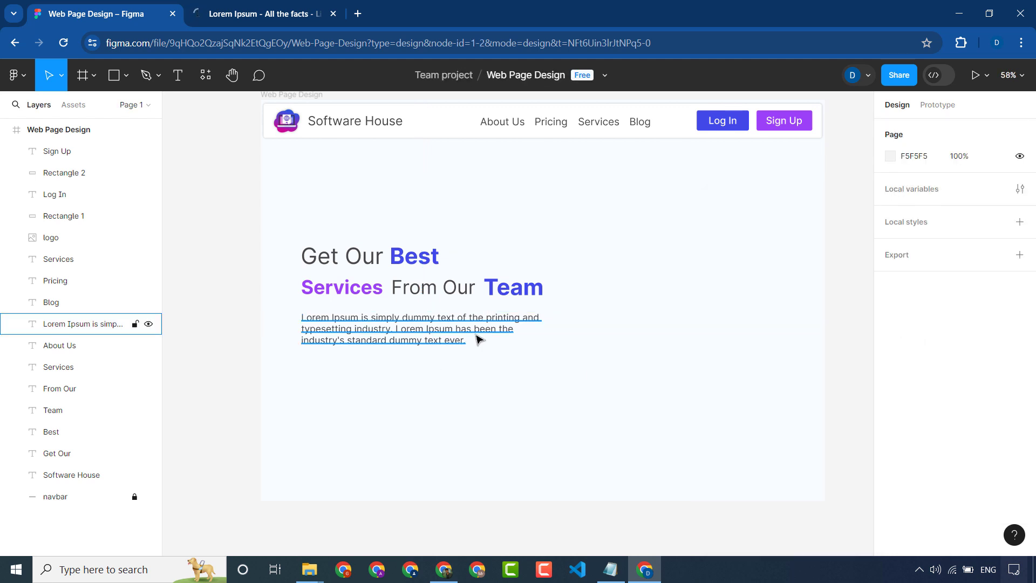
left_click(479, 340)
left_click(541, 378)
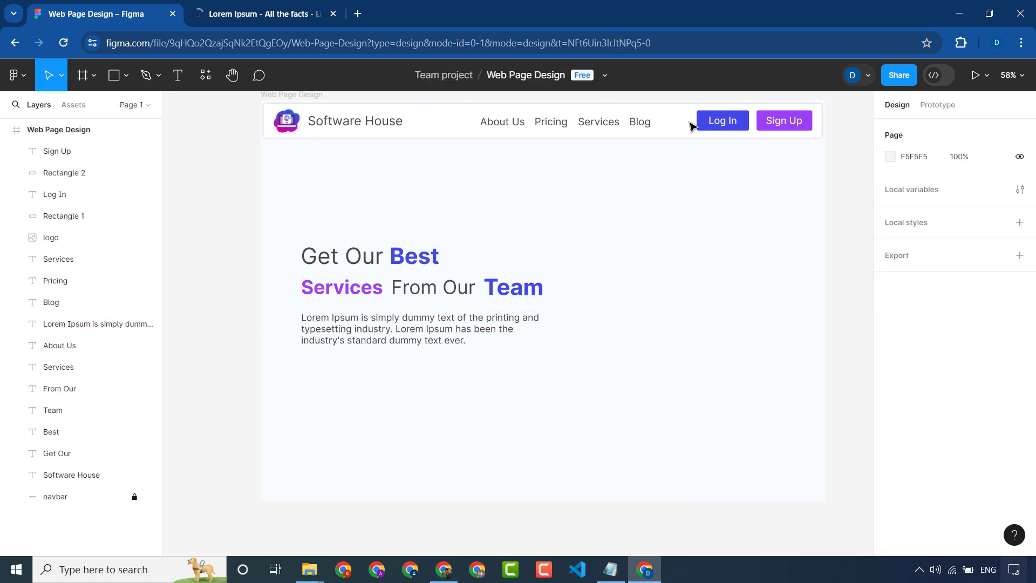
- Duplicate the navbar's Log In and Sign Up buttons and place the copies below the hero paragraph
left_click_drag(692, 106, 816, 138)
key("ctrl+d")
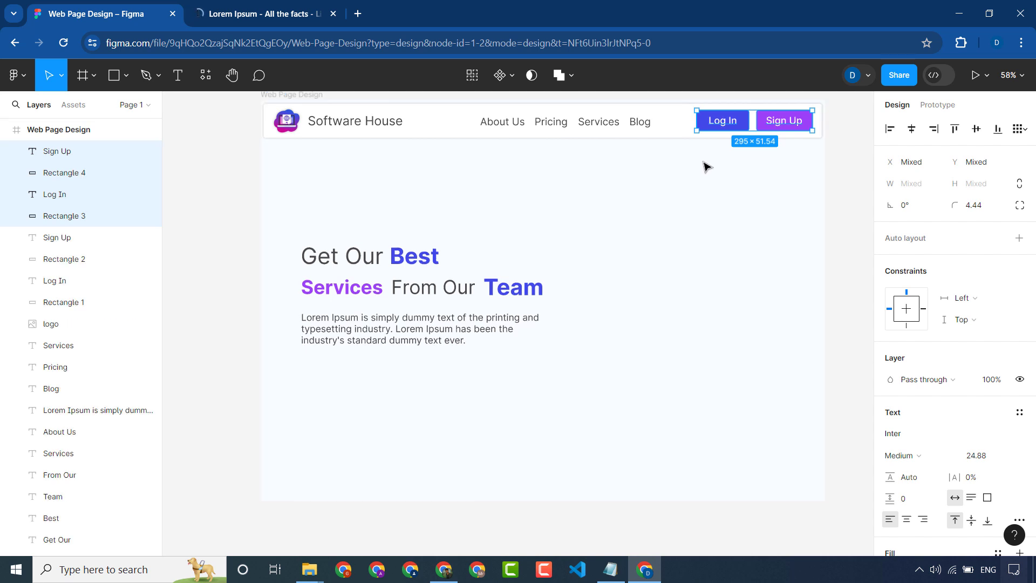
left_click_drag(715, 124, 335, 391)
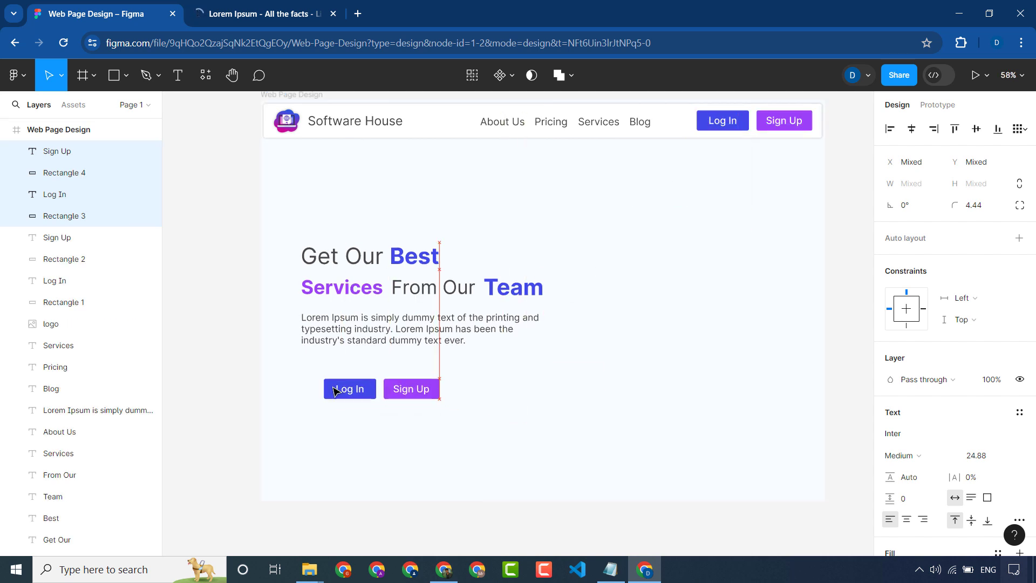
- Scale up the copied Log In and Sign Up buttons and align them with the paragraph's left edge
left_click(68, 79)
left_click(68, 127)
mouse_move(439, 379)
left_mouse_down()
mouse_move(475, 373)
mouse_move(447, 376)
left_mouse_up()
left_click(447, 377)
left_click(528, 382)
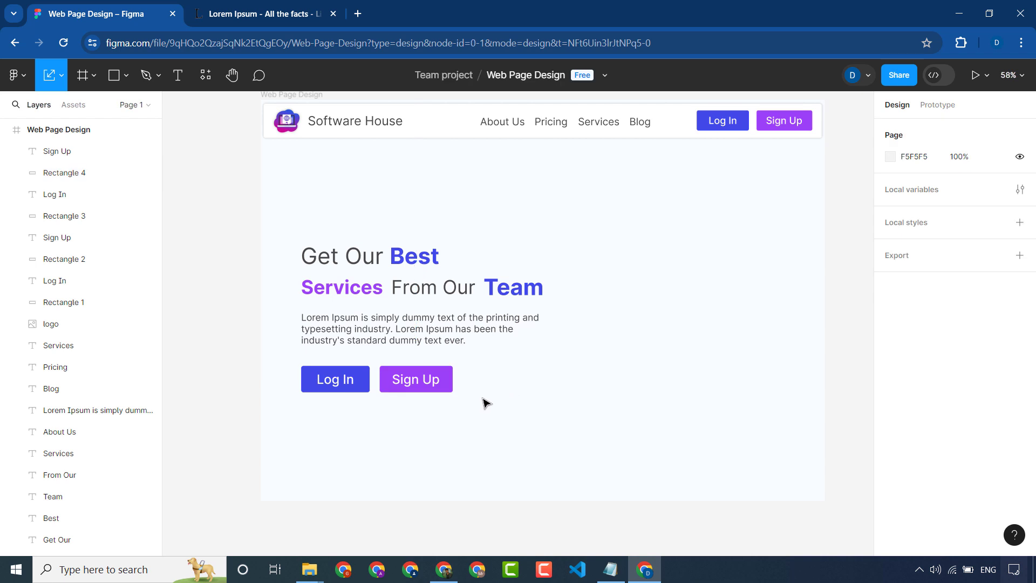
- Change the label of the hero section's Log In button to "Get Quote"
left_click(324, 380)
double_click(340, 377)
type("G")
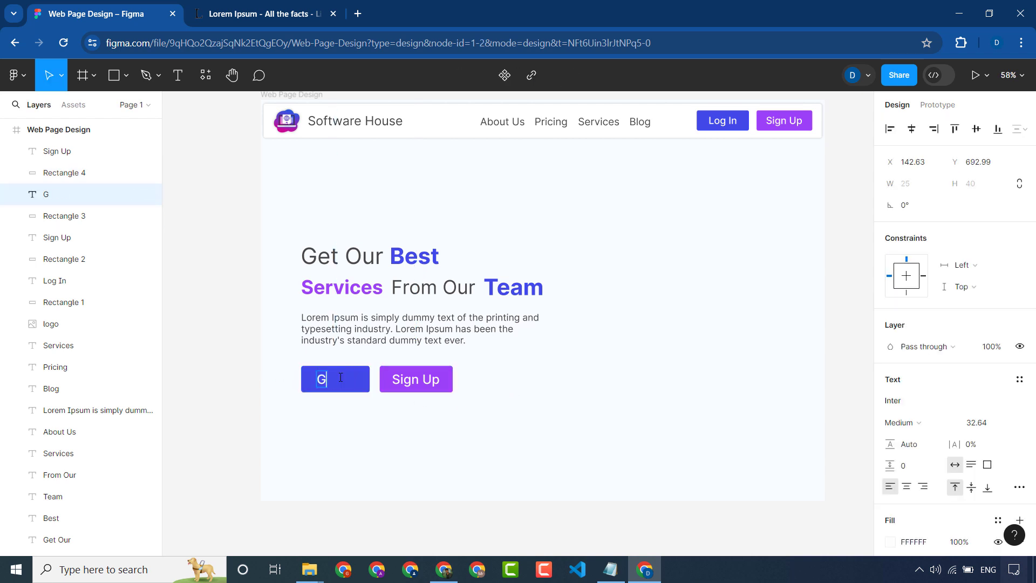
type("et Quote")
left_click(356, 416)
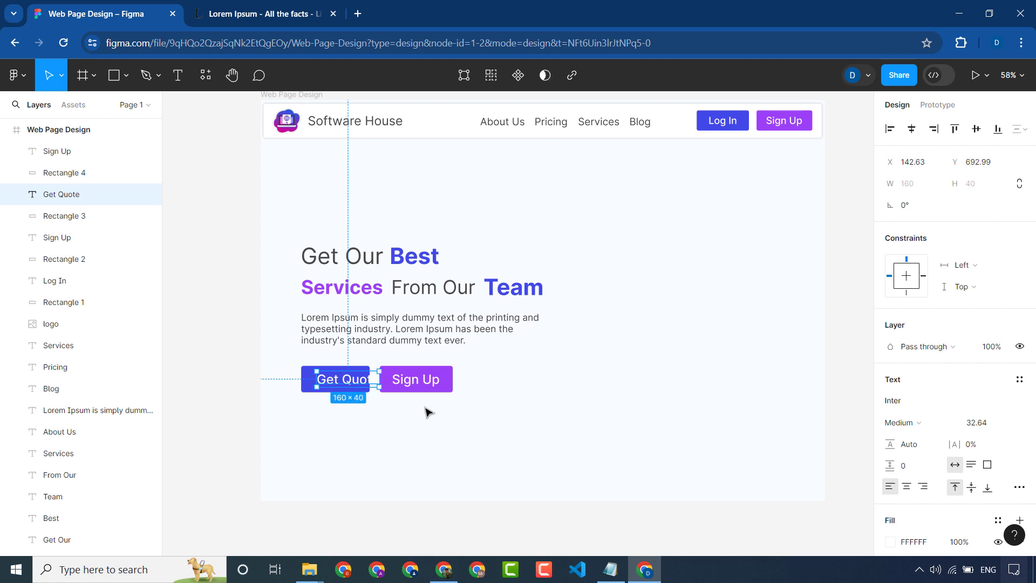
- Move the hero section's purple Sign Up button away from the Get Quote button, to X 487
left_click_drag(469, 373, 520, 390)
left_click(358, 405)
left_click(351, 380)
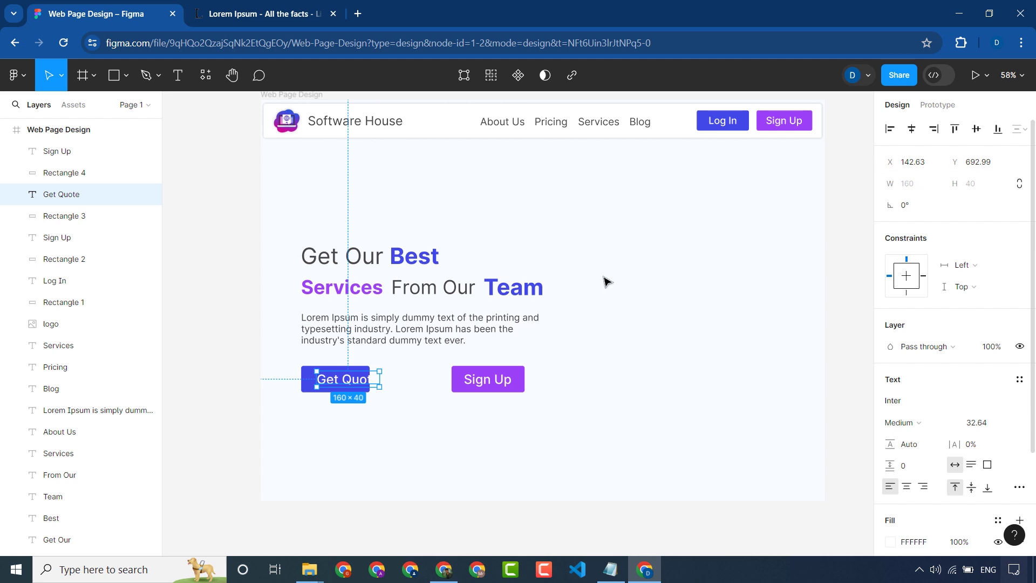
- Widen the blue rectangle behind Get Quote to 219.85
left_click(318, 439)
left_click(65, 216)
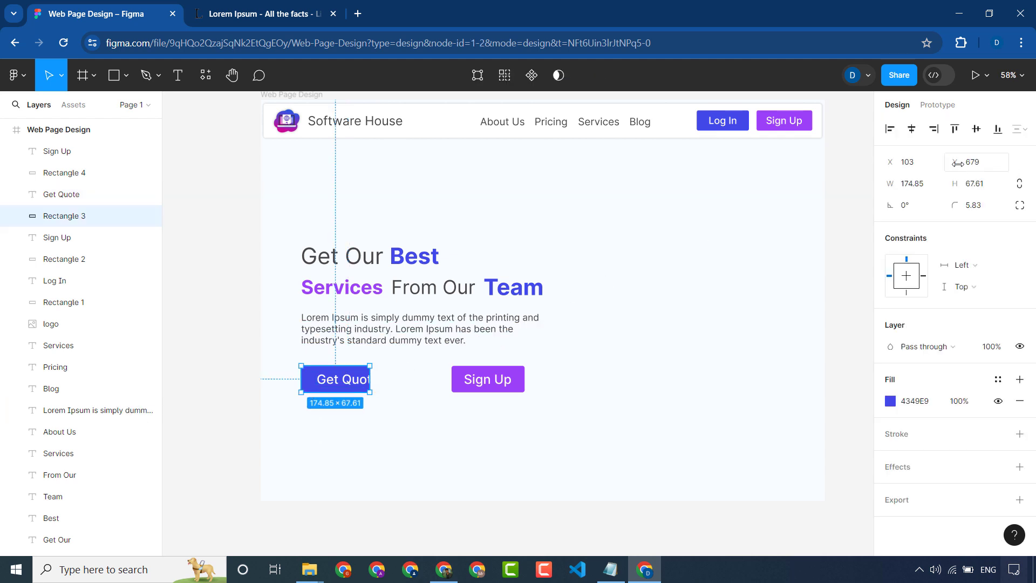
left_click(923, 184)
key("Up")
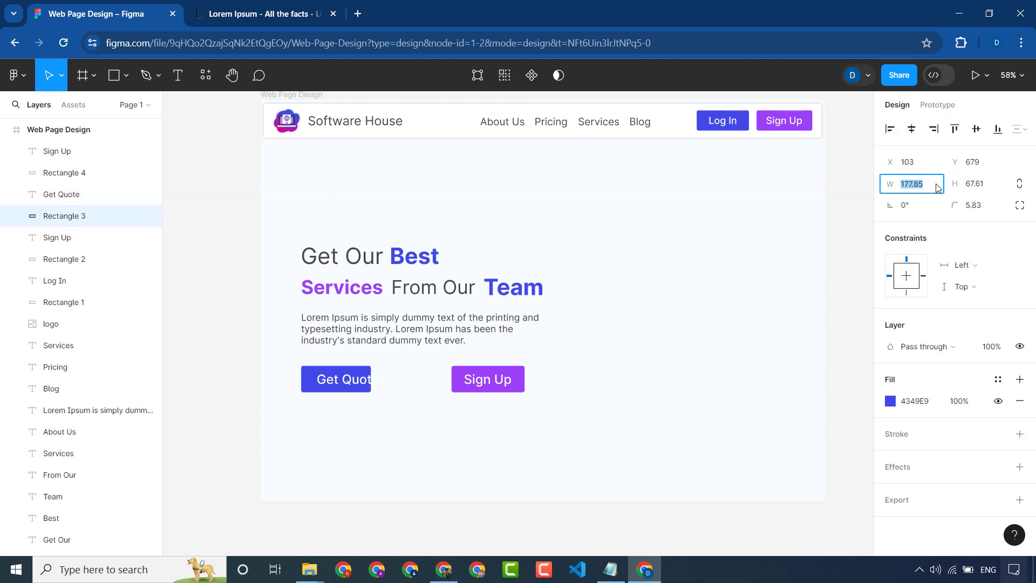
key("Up")
key("Up")
key("Up")
key("Up")
key("Up")
key("Up")
key("Up")
key("Up")
key("Up")
key("Up")
key("Up")
key("Up")
key("Up")
key("Up")
key("Up")
key("Up")
key("Up")
key("Up")
key("Up")
key("Up")
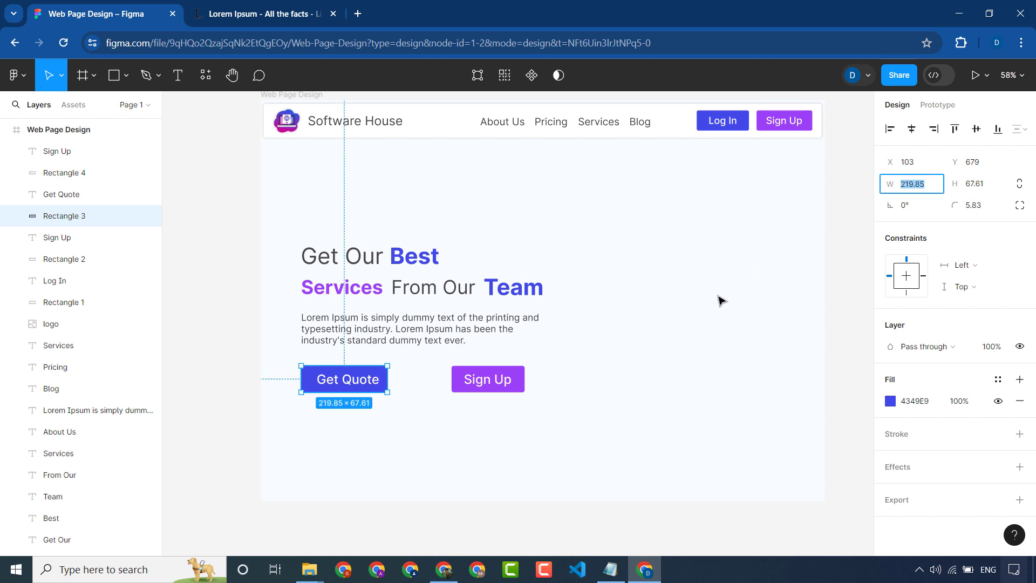
- Center the Get Quote label inside its blue rectangle
left_click(417, 445)
left_click_drag(348, 377, 346, 382)
left_click(426, 437)
- Change the label of the hero section's Sign Up button to "Contact Us"
left_click(497, 380)
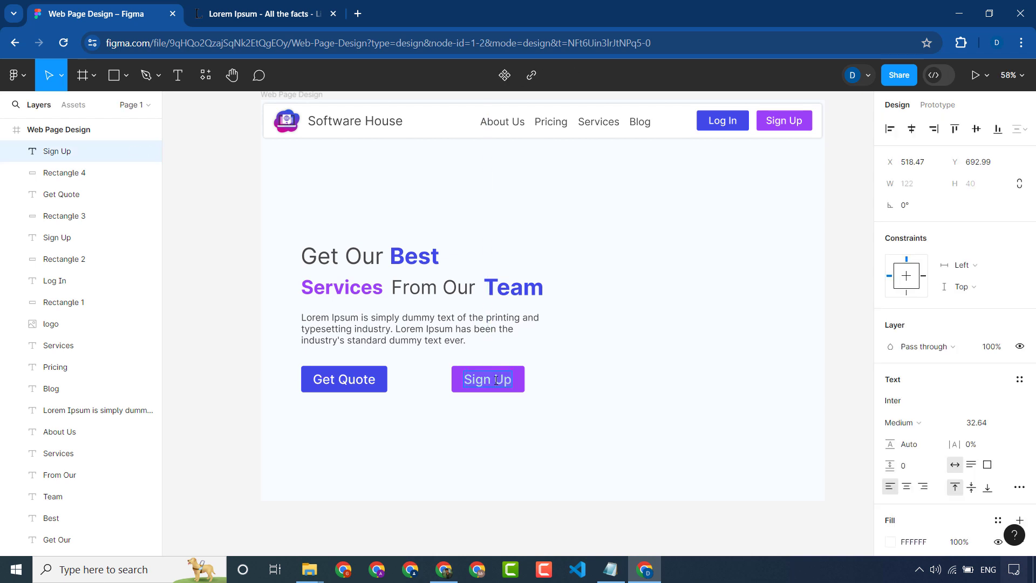
type("Contact Us")
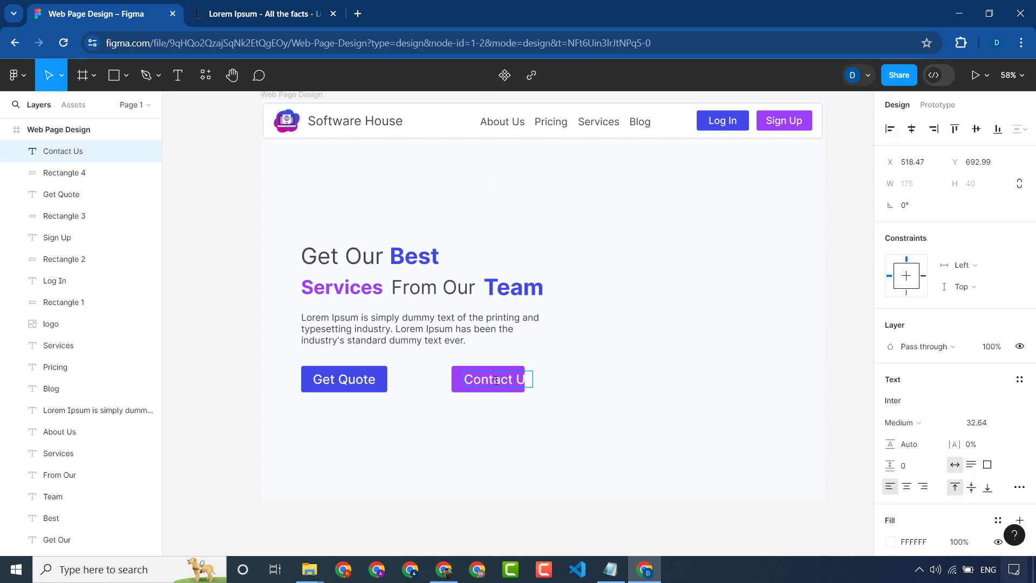
key("Escape")
- Widen the purple rectangle behind Contact Us to 225.51
left_click(456, 388)
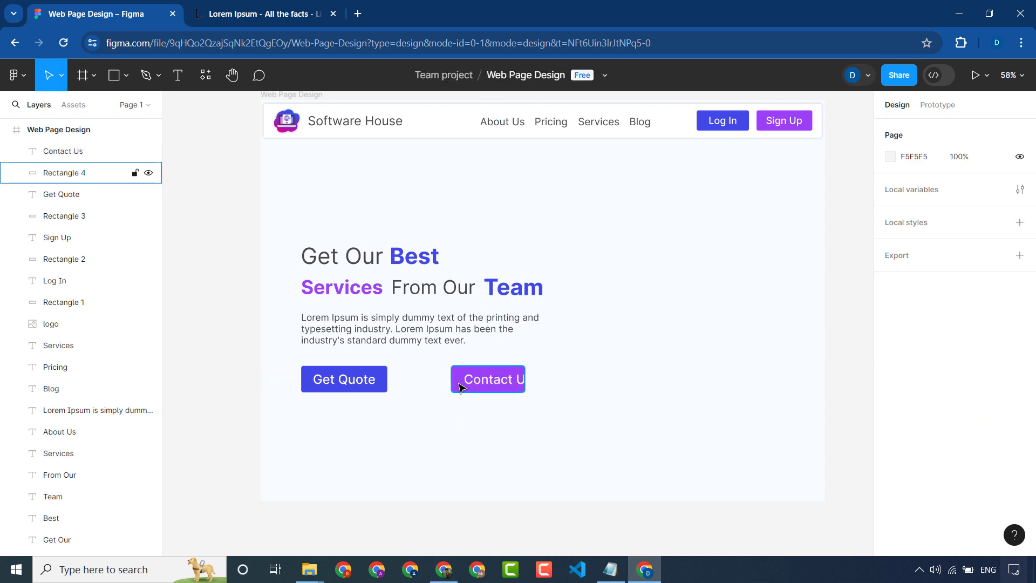
left_click(914, 183)
key("Up")
key("Up")
key("Up")
key("Up")
key("Up")
key("Up")
key("Up")
key("Up")
key("Up")
key("Up")
key("Up")
key("Up")
key("Up")
key("Up")
key("Up")
key("Up")
key("Up")
key("Up")
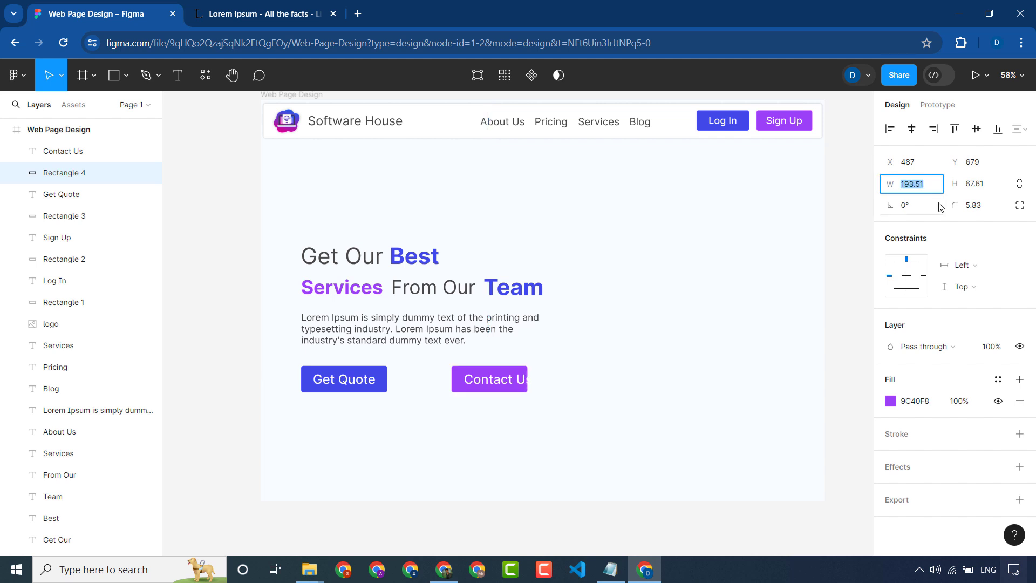
key("Up")
key("Up")
key("Up")
key("Up")
key("Up")
key("Up")
key("Up")
key("Up")
key("Up")
key("Up")
key("Up")
key("Up")
key("Up")
key("Up")
key("Up")
key("Up")
key("Up")
key("Up")
key("Up")
key("Up")
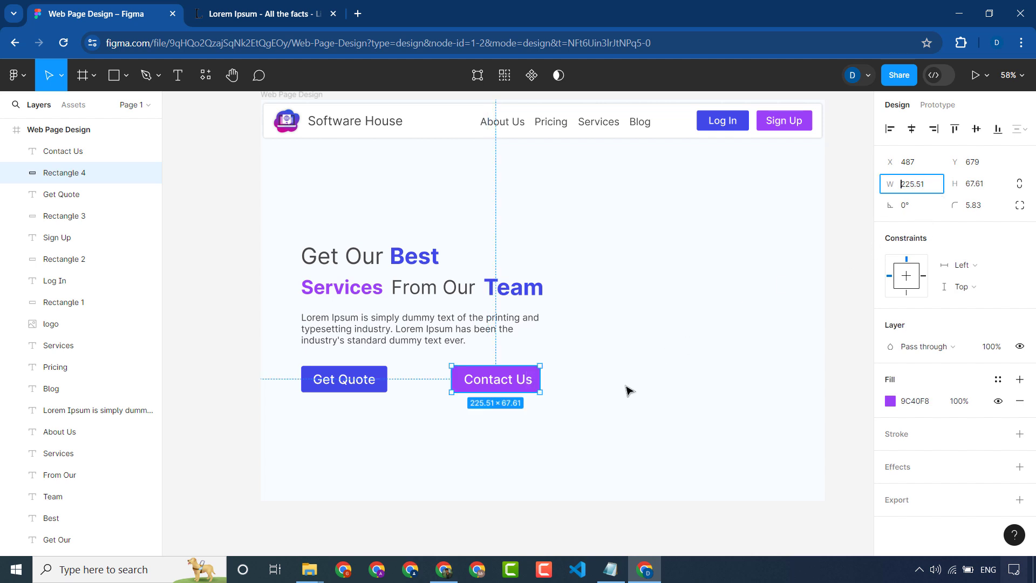
- Center the Contact Us label in its purple rectangle and move the whole button closer to Get Quote
left_click(610, 404)
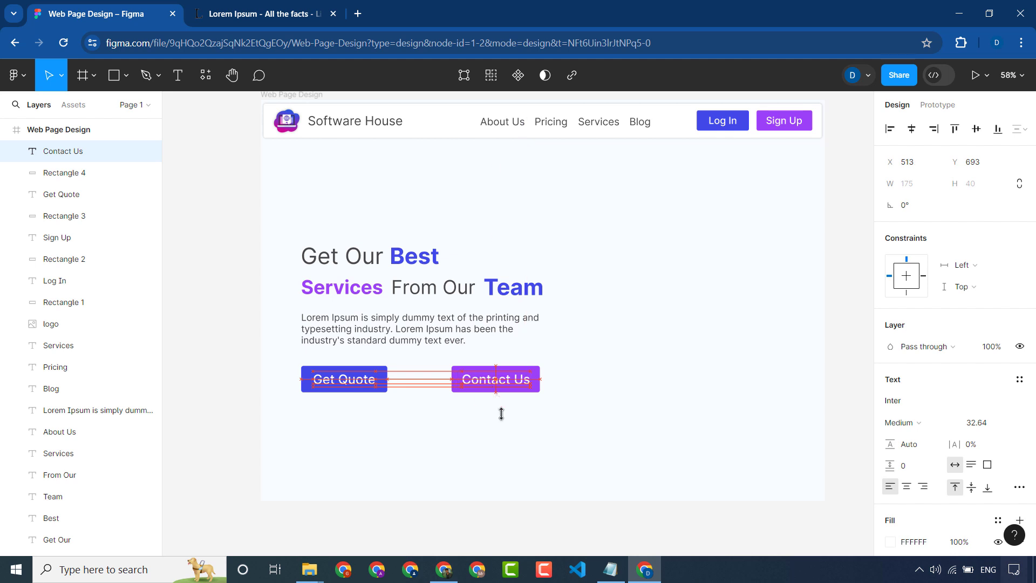
left_click_drag(589, 355, 471, 393)
left_click(556, 449)
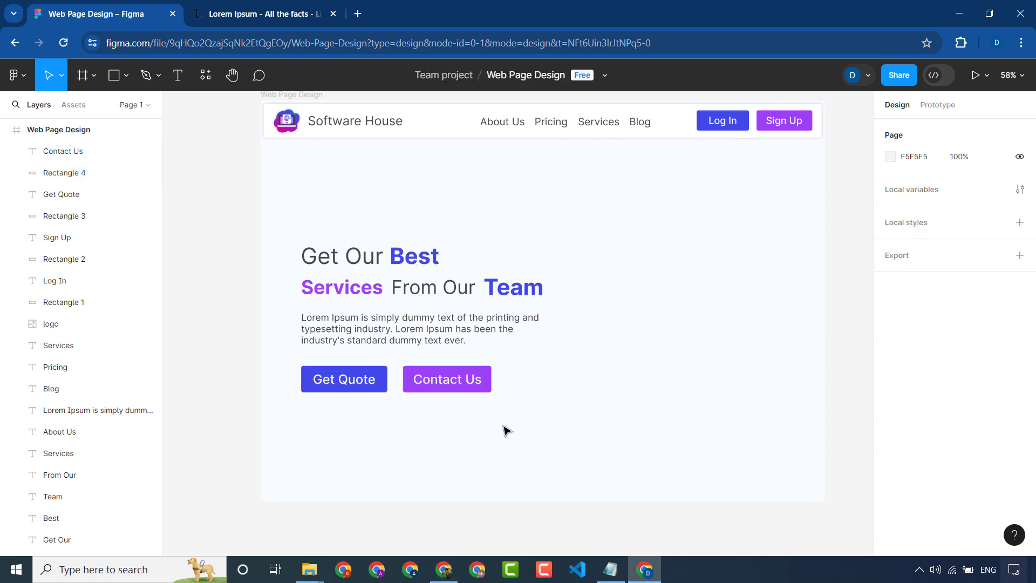
- Add a drop shadow to the Get Quote and Contact Us buttons, using the translucent black document color
left_click_drag(533, 363, 330, 396)
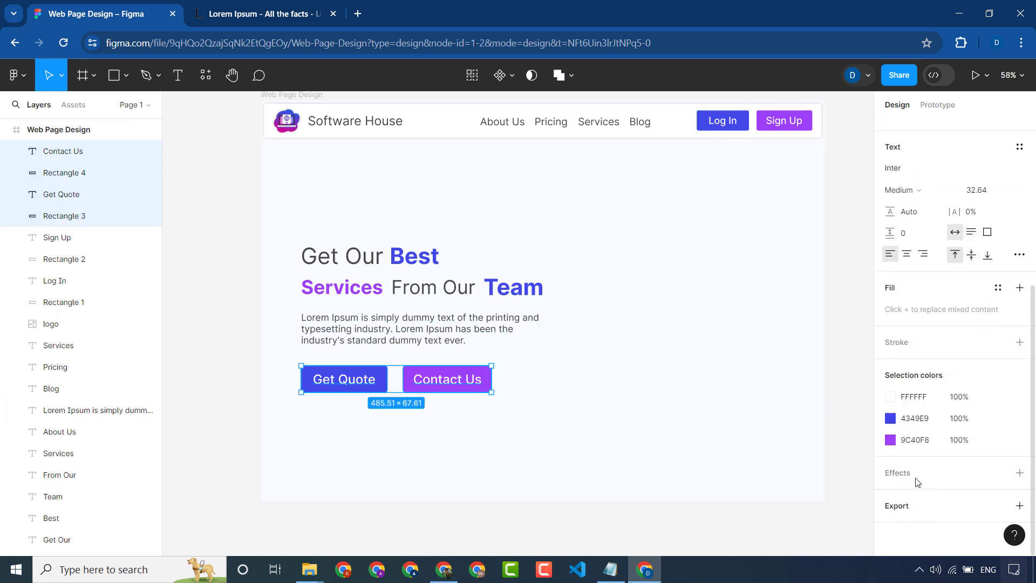
left_click(924, 482)
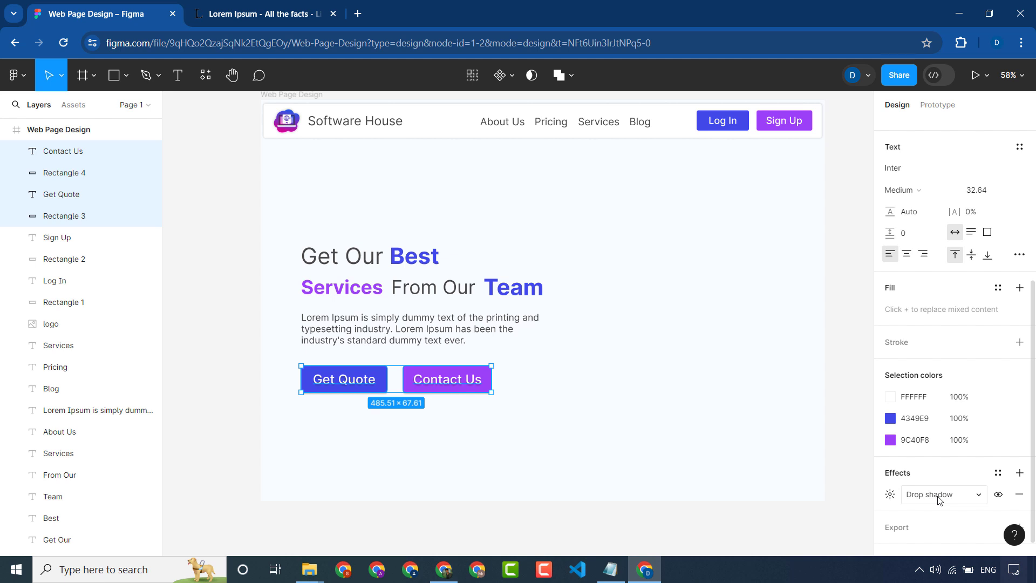
left_click(890, 494)
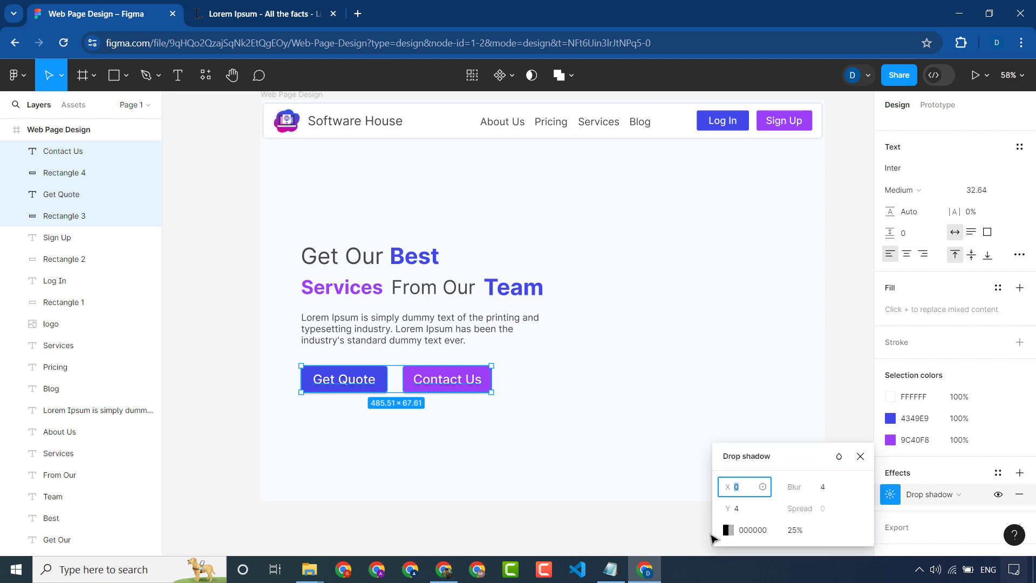
left_click(726, 530)
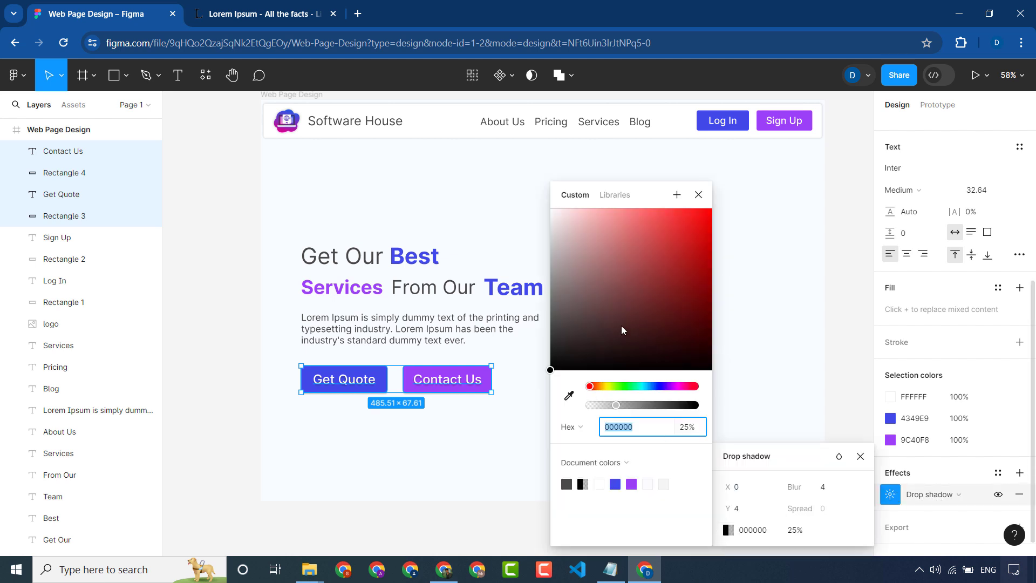
mouse_move(621, 328)
left_mouse_down()
mouse_move(613, 301)
mouse_move(678, 301)
mouse_move(673, 365)
mouse_move(676, 250)
left_mouse_up()
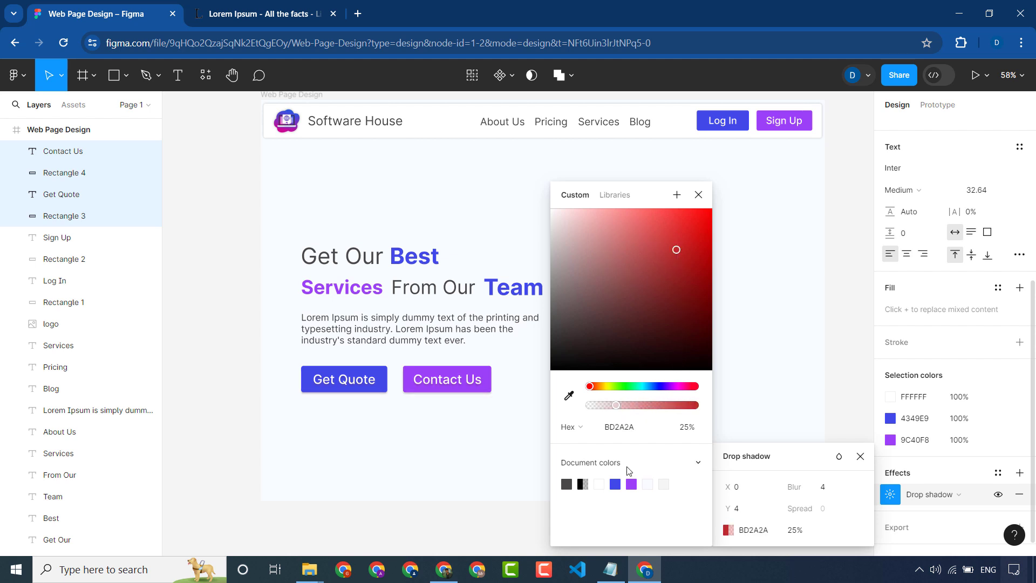
left_click(582, 483)
left_click(798, 416)
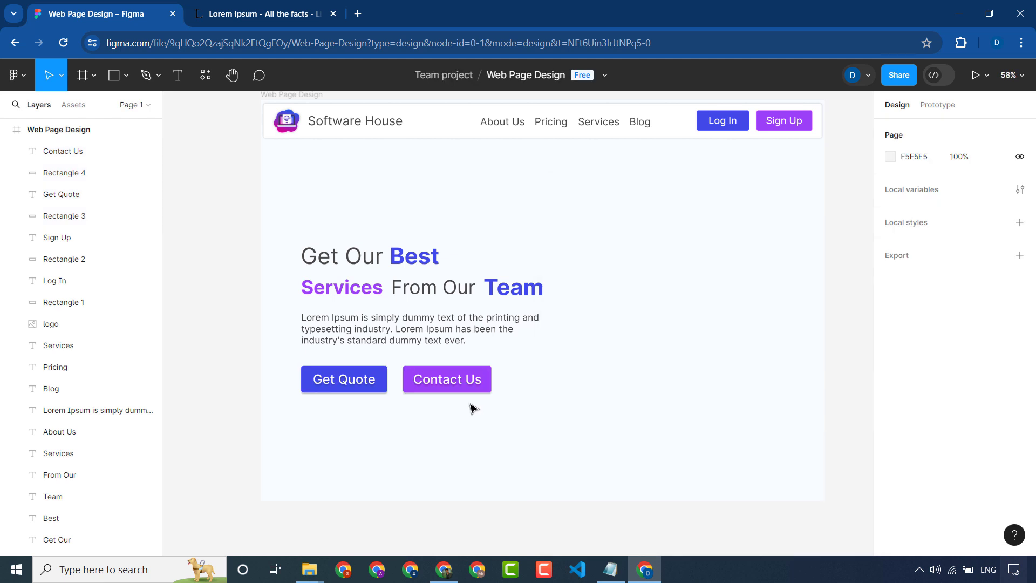
- Set the drop shadow's X offset to 3 for the Get Quote and Contact Us buttons
left_click_drag(363, 385, 348, 380)
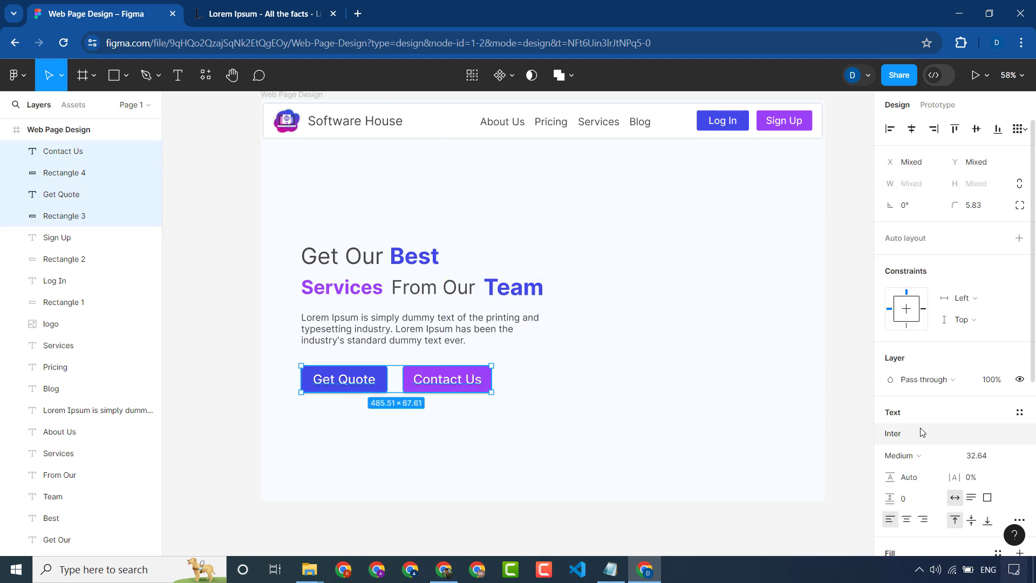
scroll(923, 448, "down", 2)
scroll(929, 521, "down", 3)
left_click(890, 473)
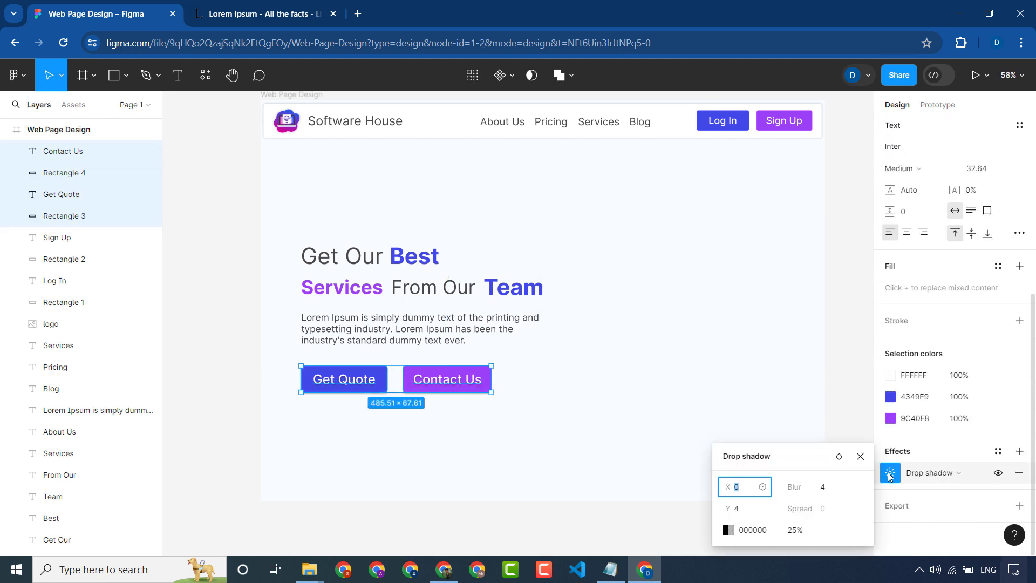
key("Up")
key("Up")
key("Up")
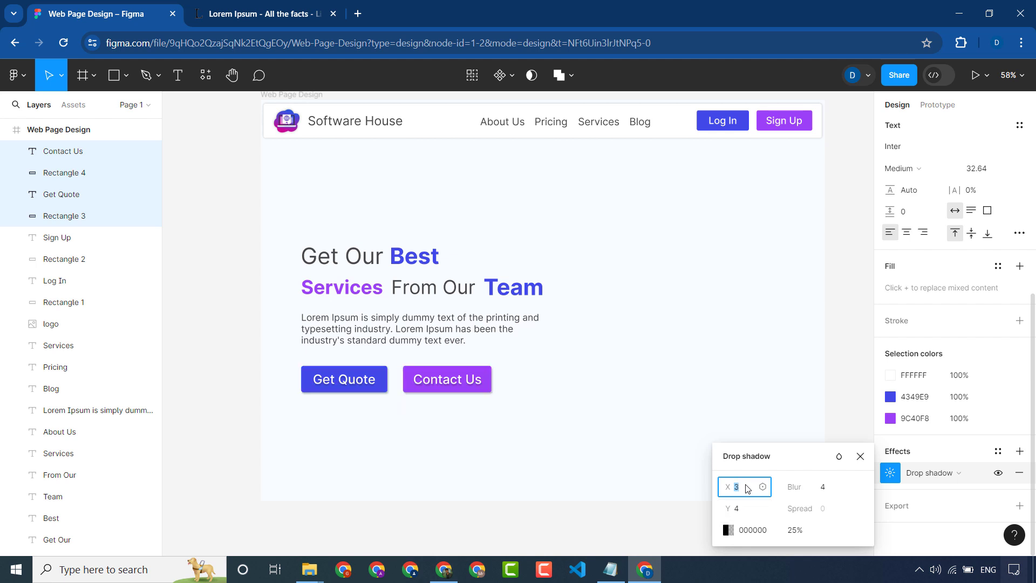
left_click(636, 353)
- Add a drop shadow to the navbar's Log In and Sign Up buttons
left_click_drag(677, 131, 764, 115)
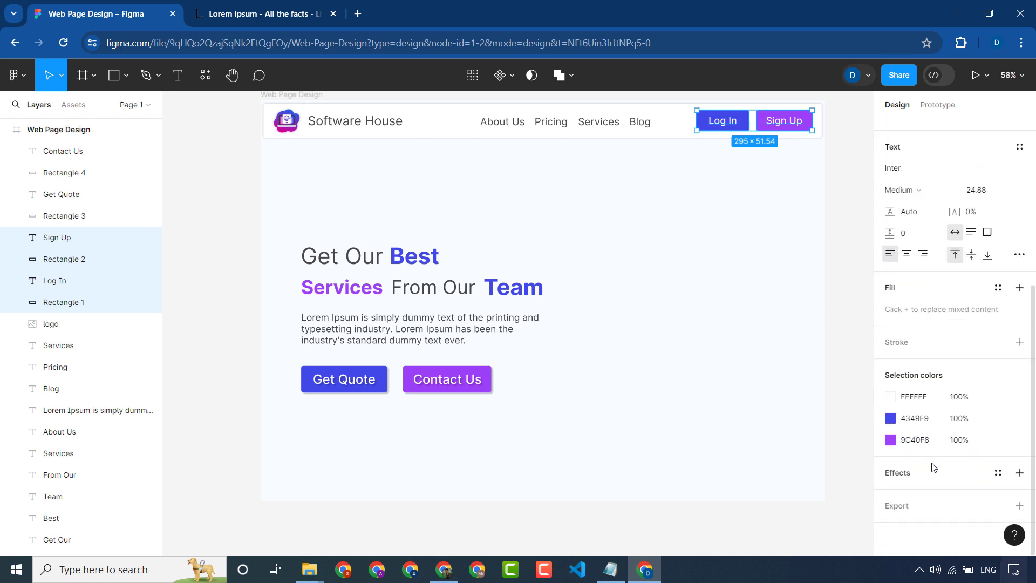
scroll(897, 495, "down", 1)
left_click(890, 473)
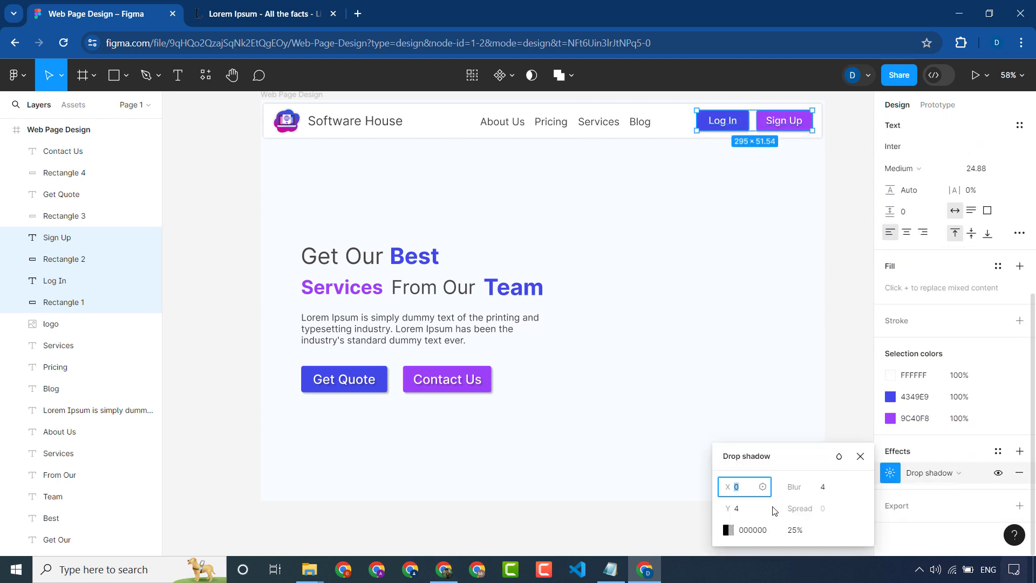
left_click(731, 355)
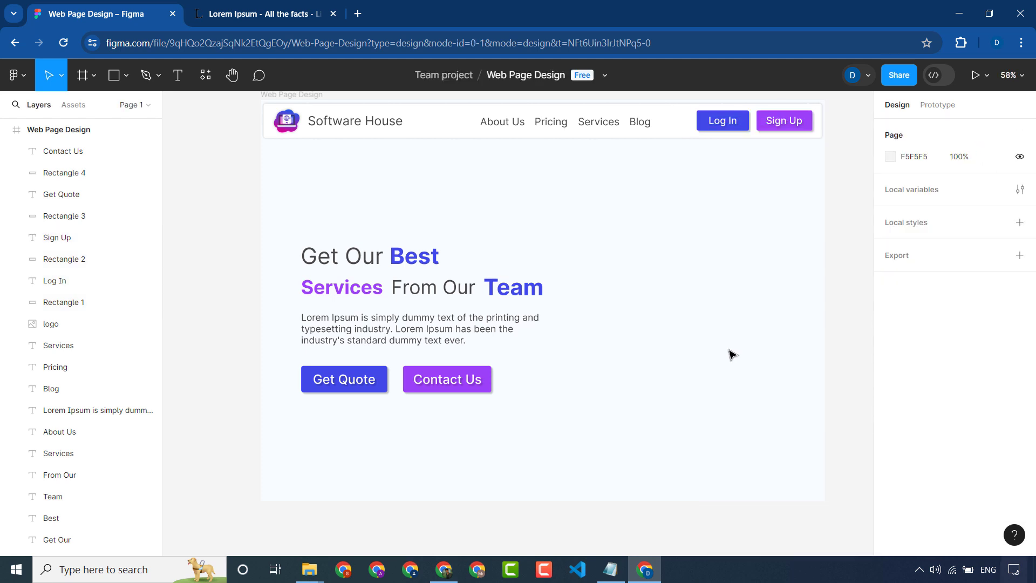
- Try adding a black outside stroke of width 1 to the Software House text in the navbar
left_click(353, 121)
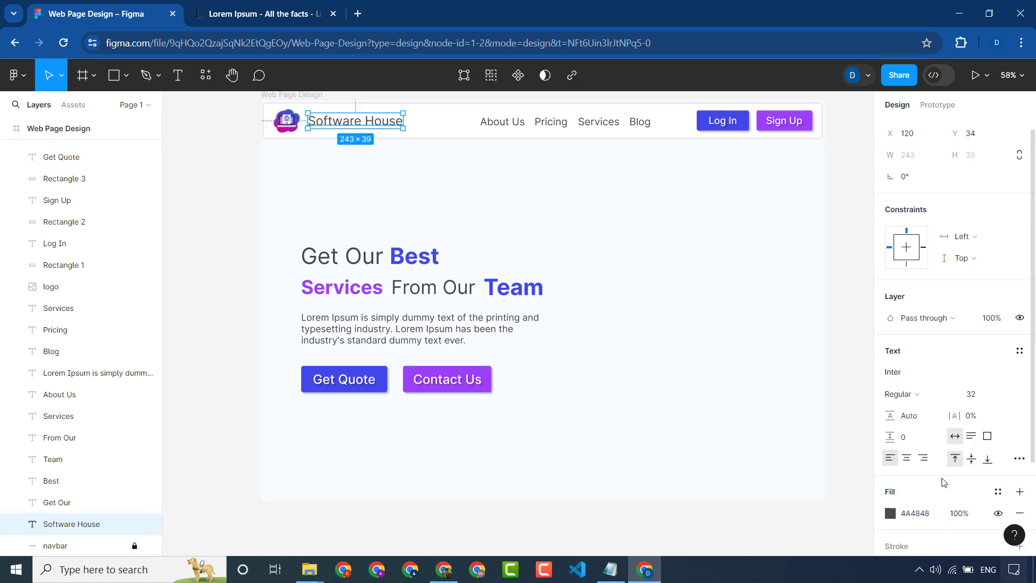
scroll(904, 448, "down", 3)
left_click(904, 445)
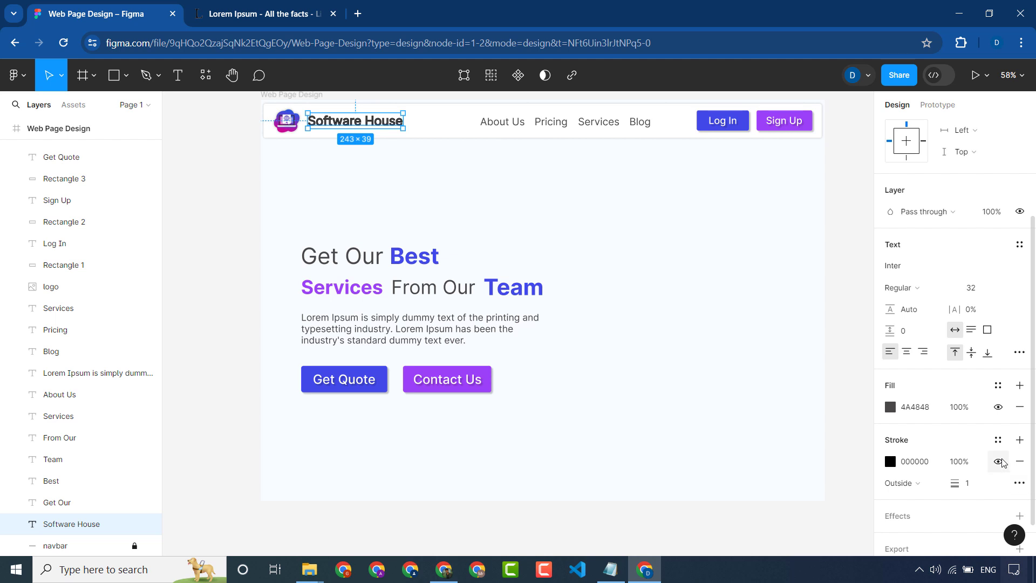
left_click(695, 258)
key("ctrl+z")
key("ctrl+z")
left_click(683, 247)
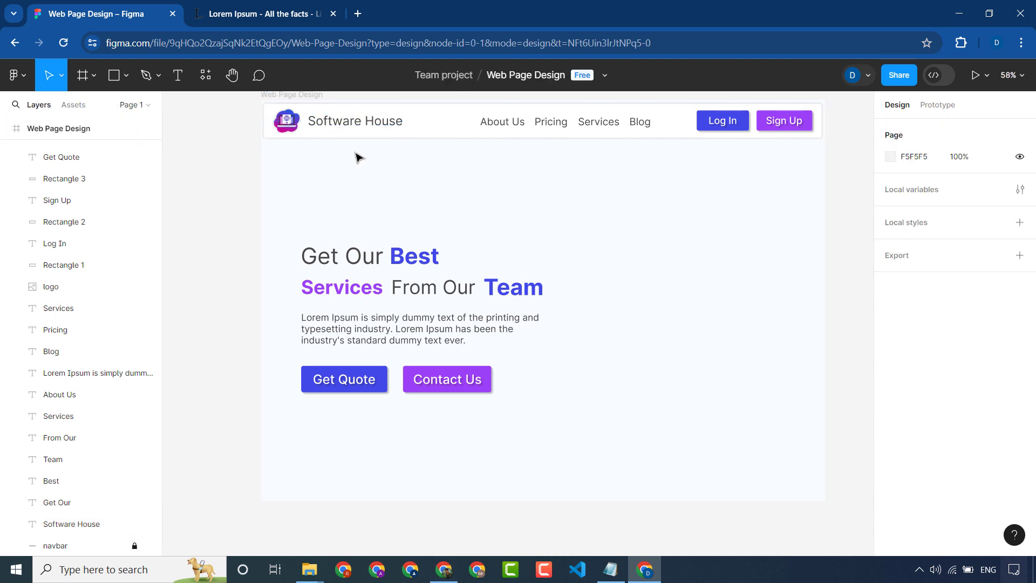
- Try adding a drop shadow to the Software House text in the navbar
left_click(357, 126)
scroll(968, 408, "down", 3)
left_click(906, 471)
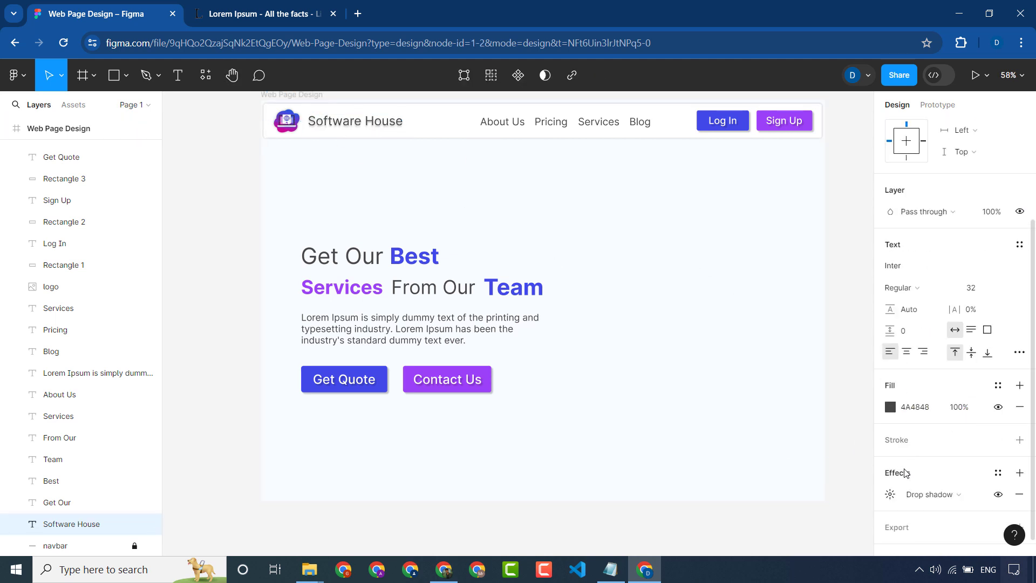
left_click(664, 285)
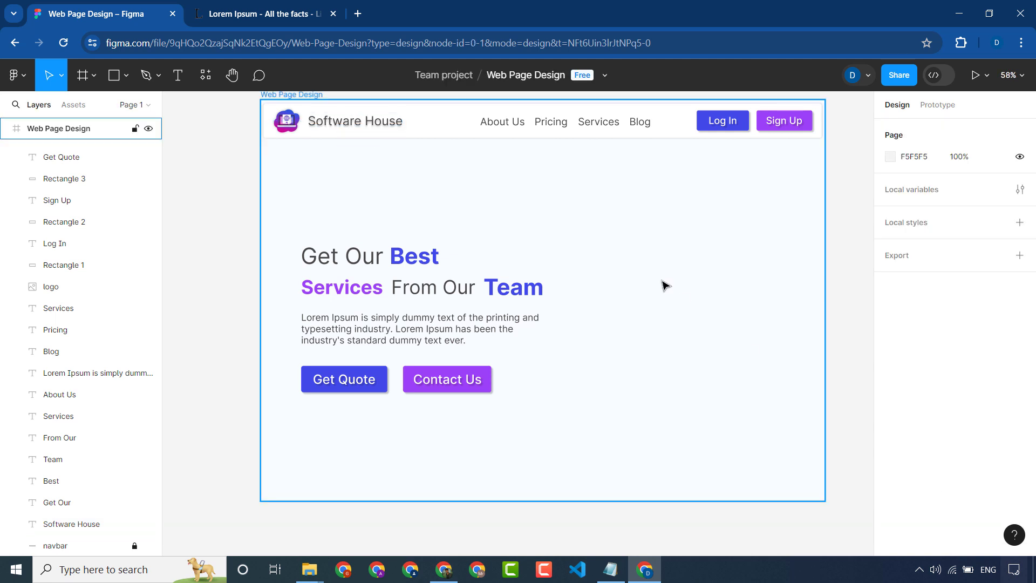
key("ctrl+z")
left_click(664, 285)
scroll(814, 241, "down", 1)
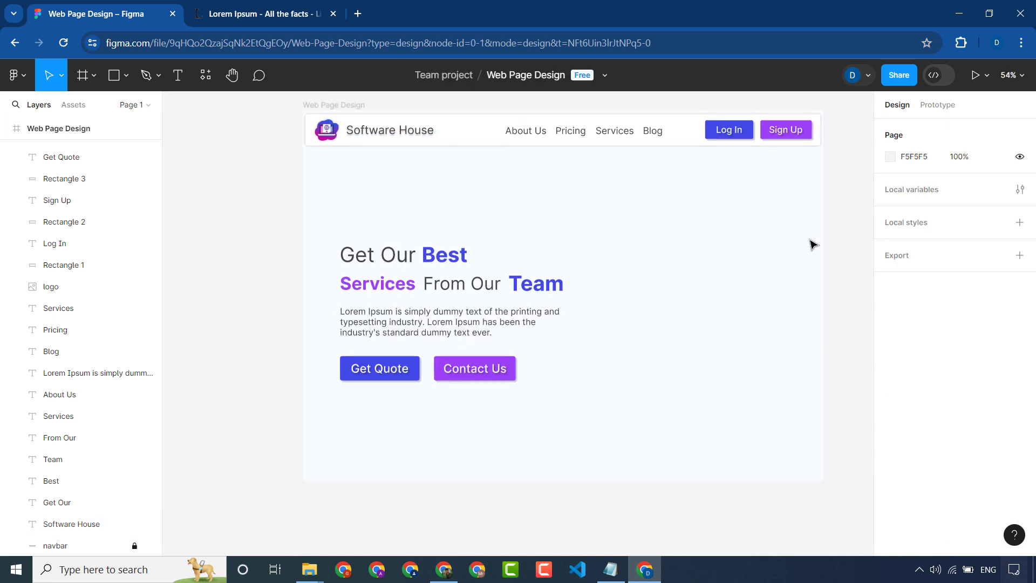
scroll(850, 272, "down", 1)
scroll(746, 437, "up", 1)
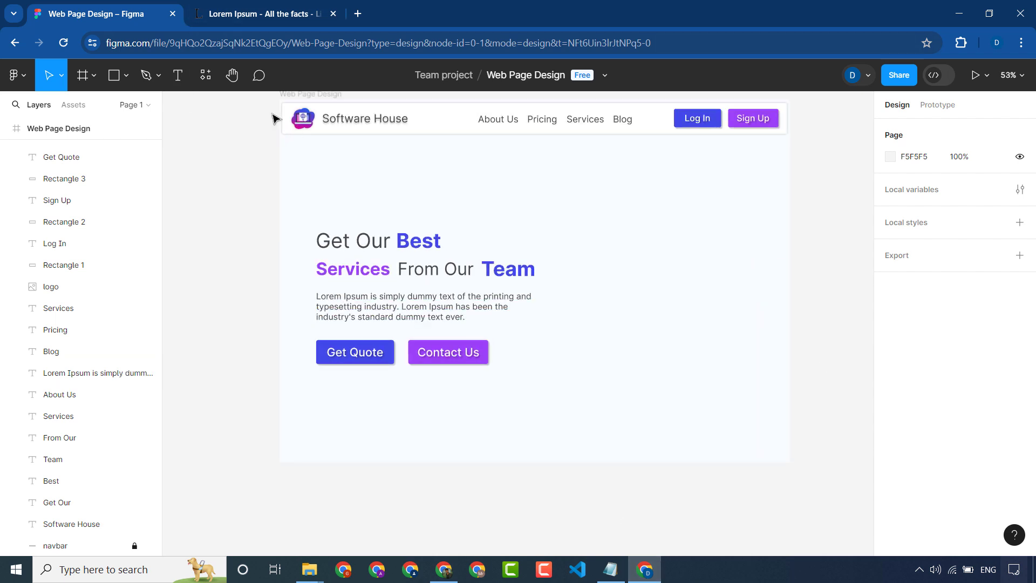
left_click(116, 76)
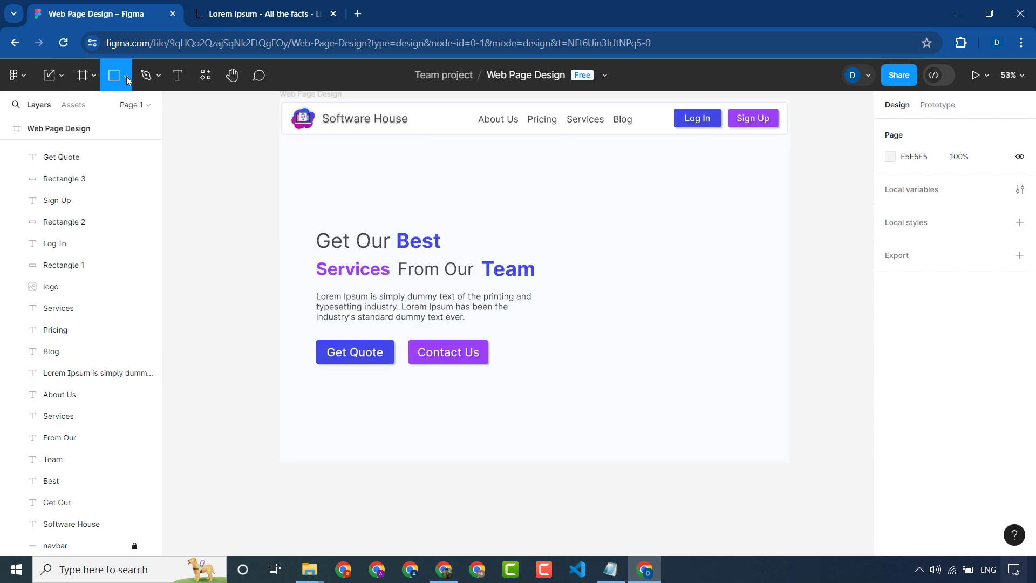
left_click(127, 76)
left_click(135, 204)
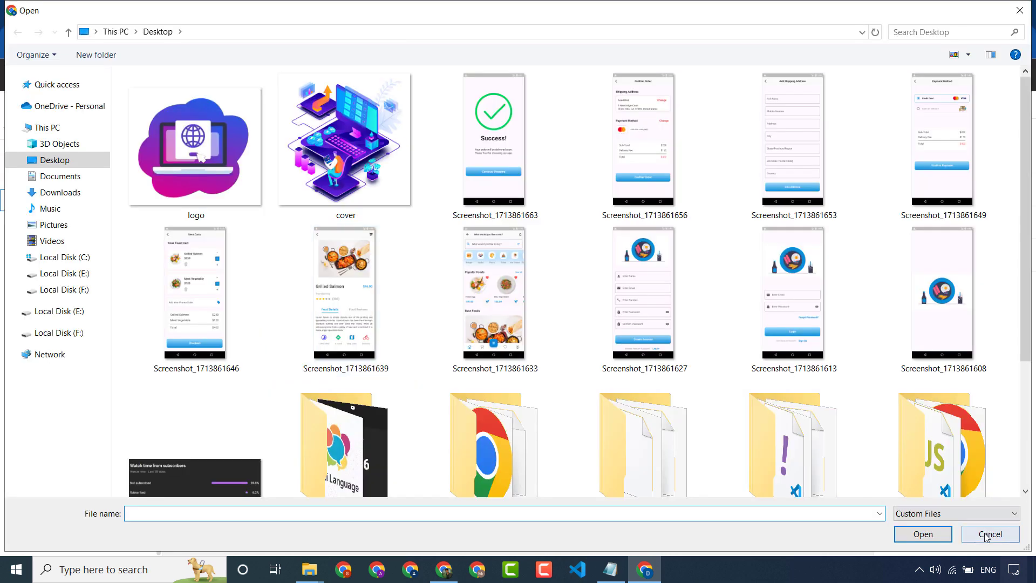
left_click(988, 533)
left_click(719, 349)
key("Delete")
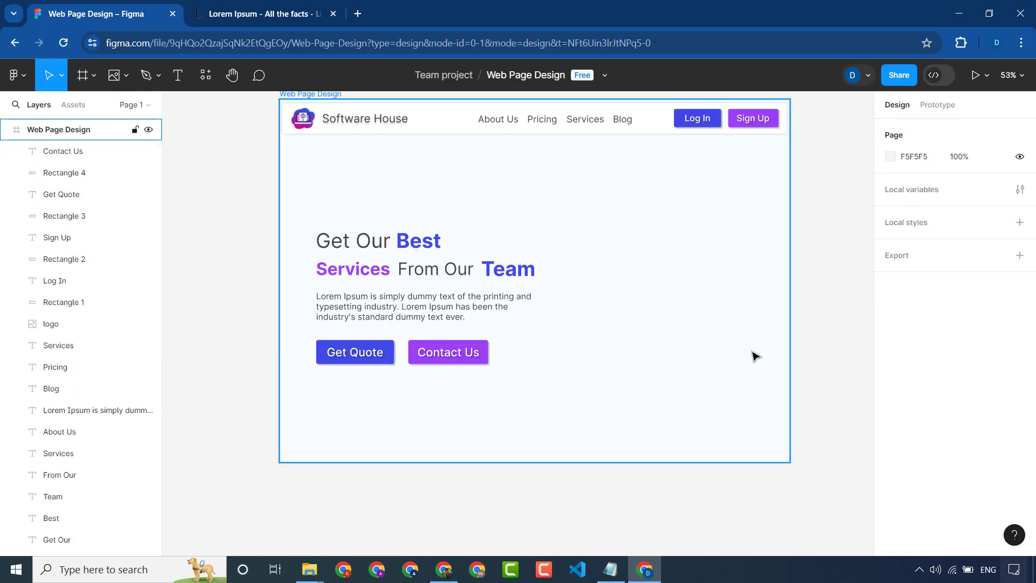
- Place the cover image from the Desktop folder into the Web Page Design frame
left_click(126, 76)
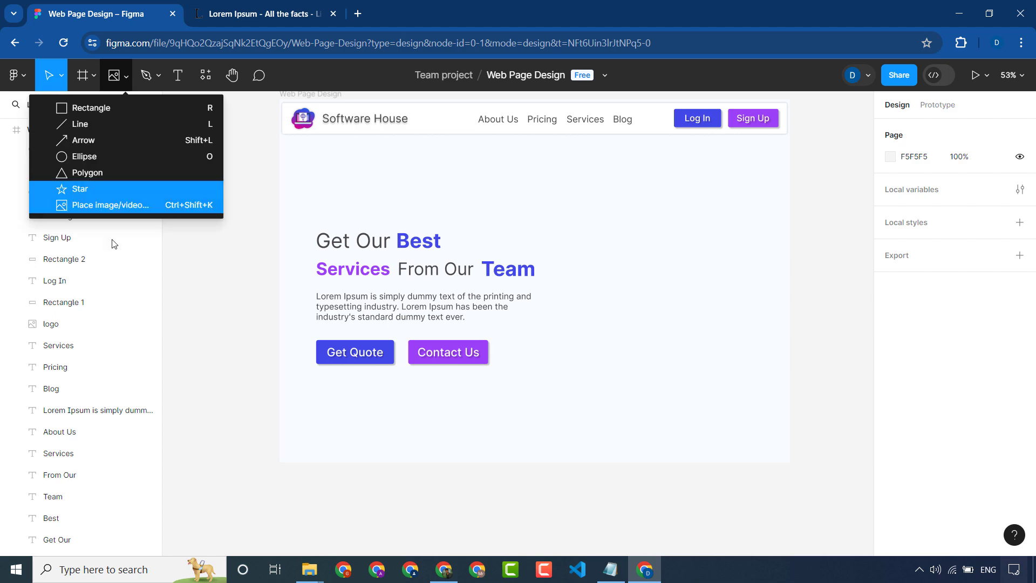
left_click(113, 205)
double_click(324, 167)
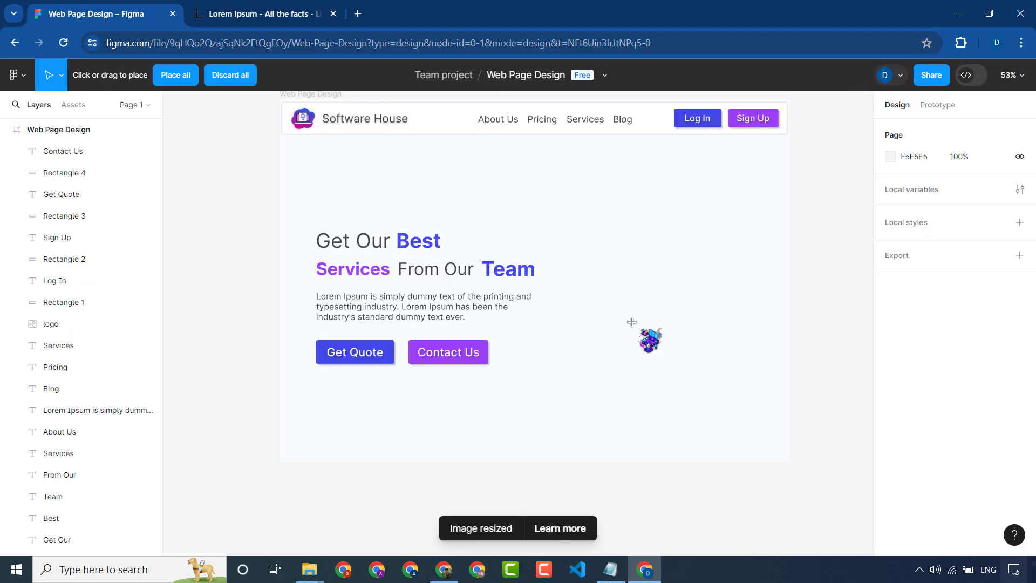
left_click(633, 282)
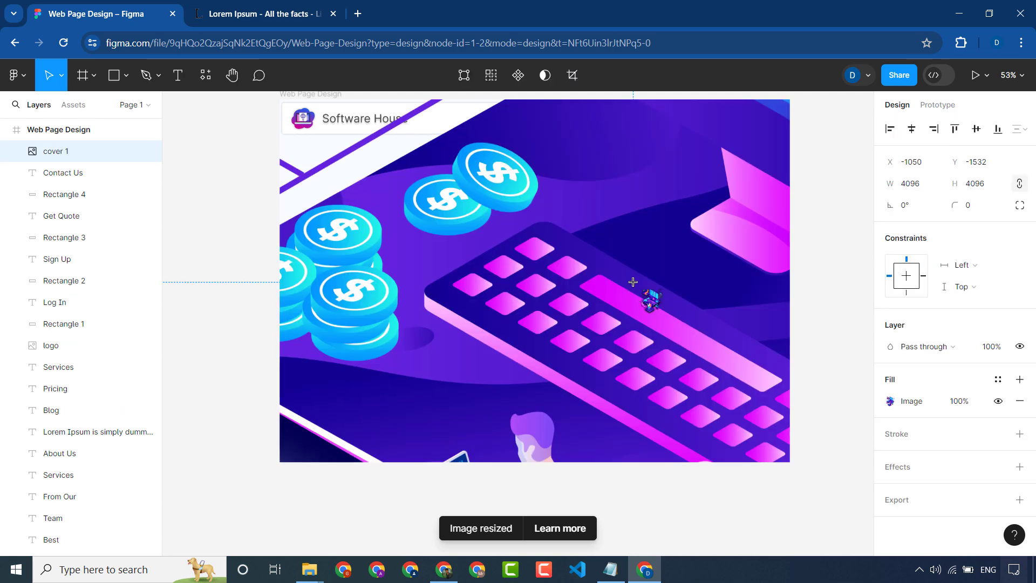
- Set the cover image's width to 500 with its proportions locked
left_click(920, 182)
type("50")
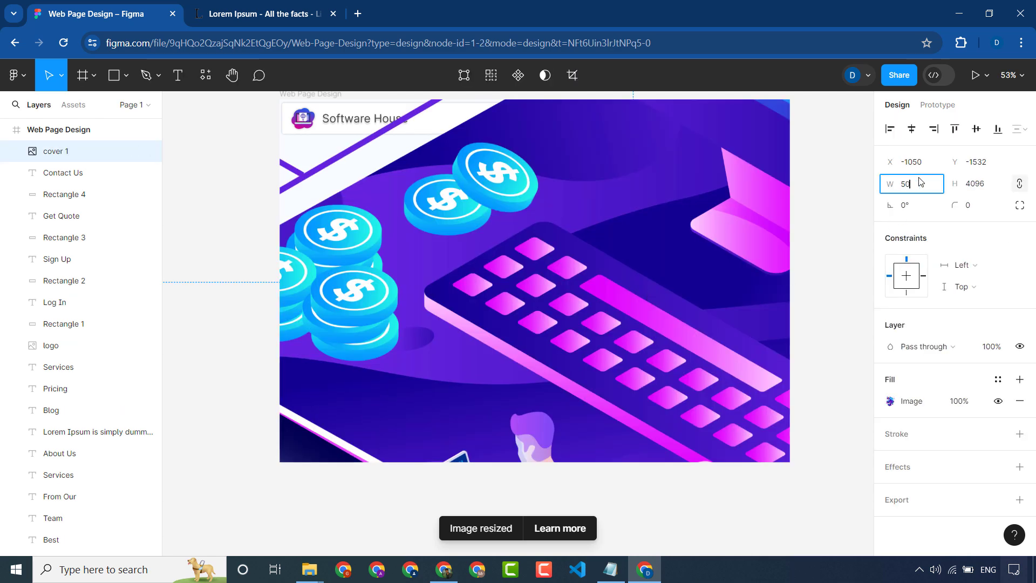
type("0")
key("Return")
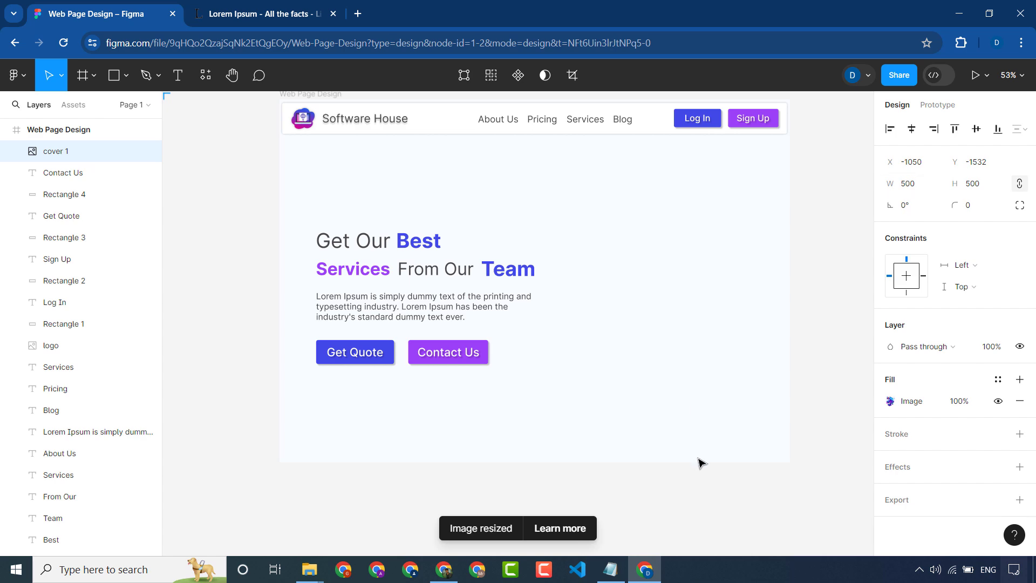
- Move the cover image into the empty area beside the hero text, at about X 863, Y 291
scroll(701, 463, "down", 5, "ctrl")
left_click_drag(451, 190, 723, 418)
scroll(703, 455, "up", 5, "ctrl")
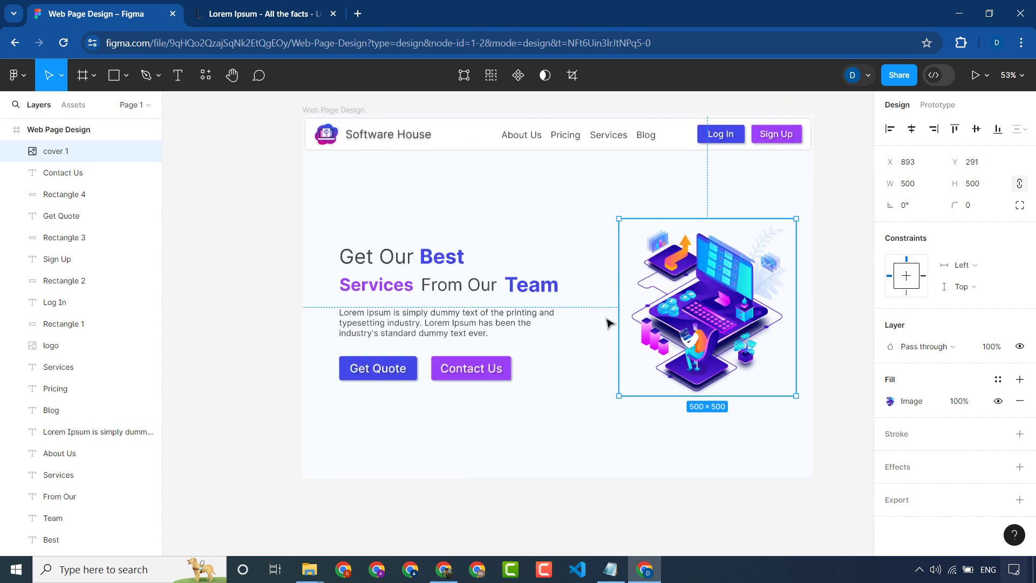
left_click_drag(710, 338, 699, 341)
scroll(701, 335, "up", 1, "ctrl")
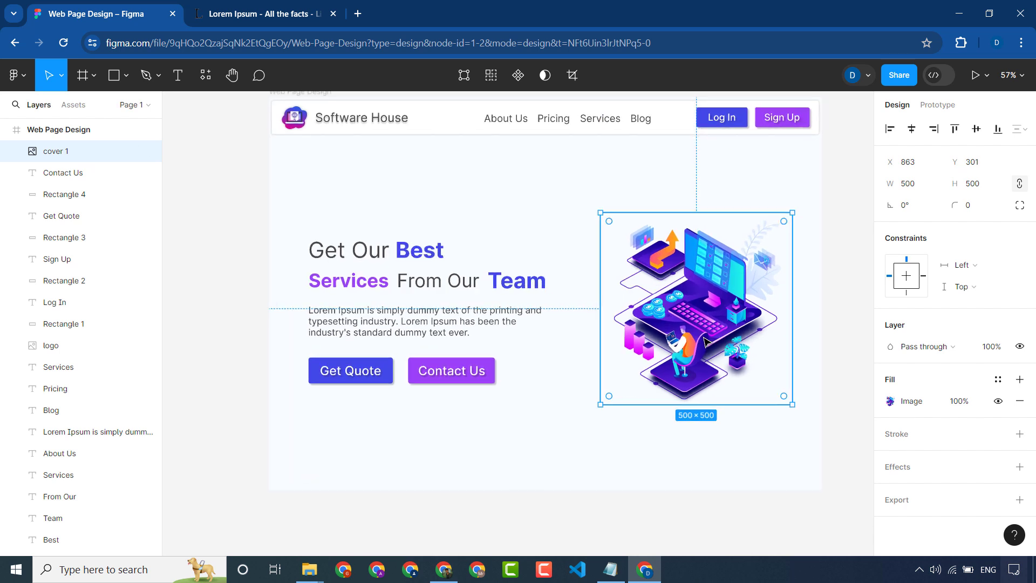
left_click(845, 257)
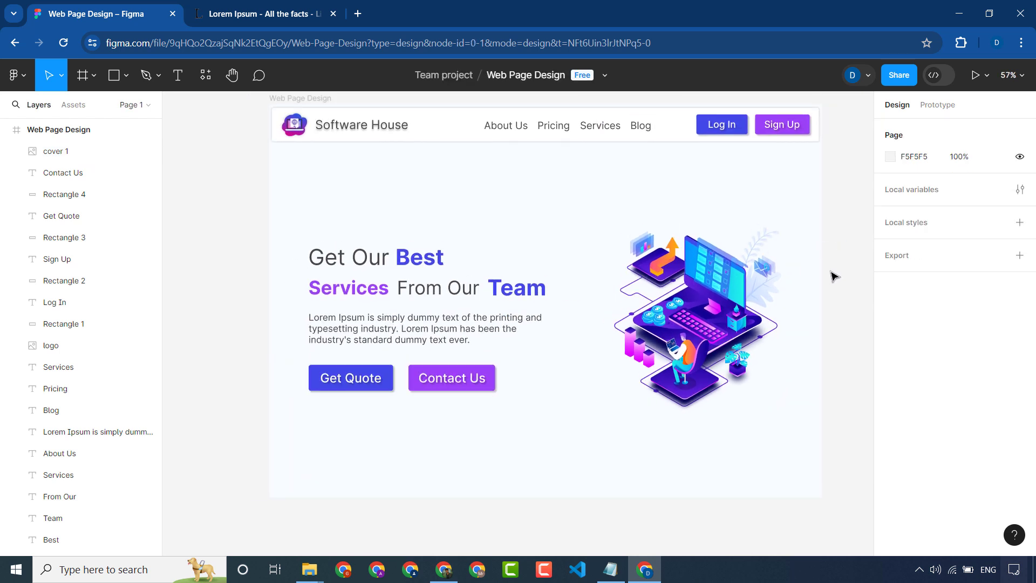
left_click_drag(736, 294, 730, 308)
left_click(830, 267)
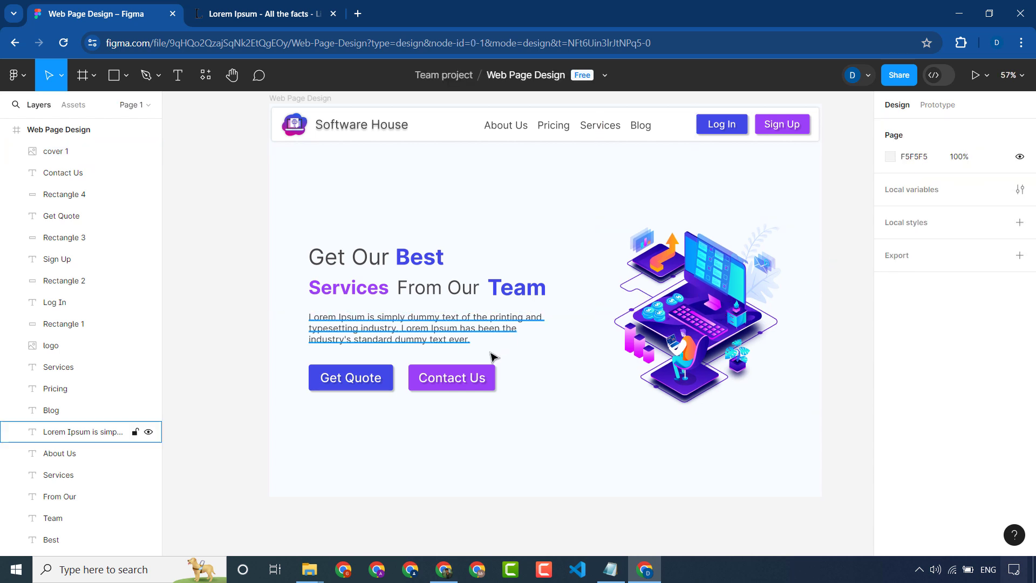
- Examine the text and fill properties of the Contact Us, Get Quote and About Us labels and the frame's colors
left_click(474, 377)
left_click(362, 381)
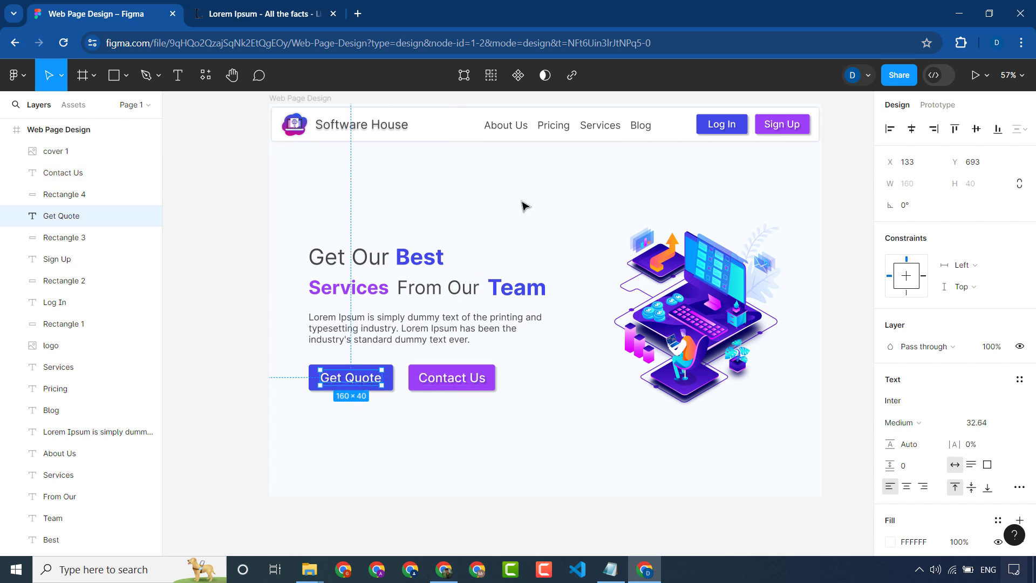
left_click(522, 158)
left_click(519, 129)
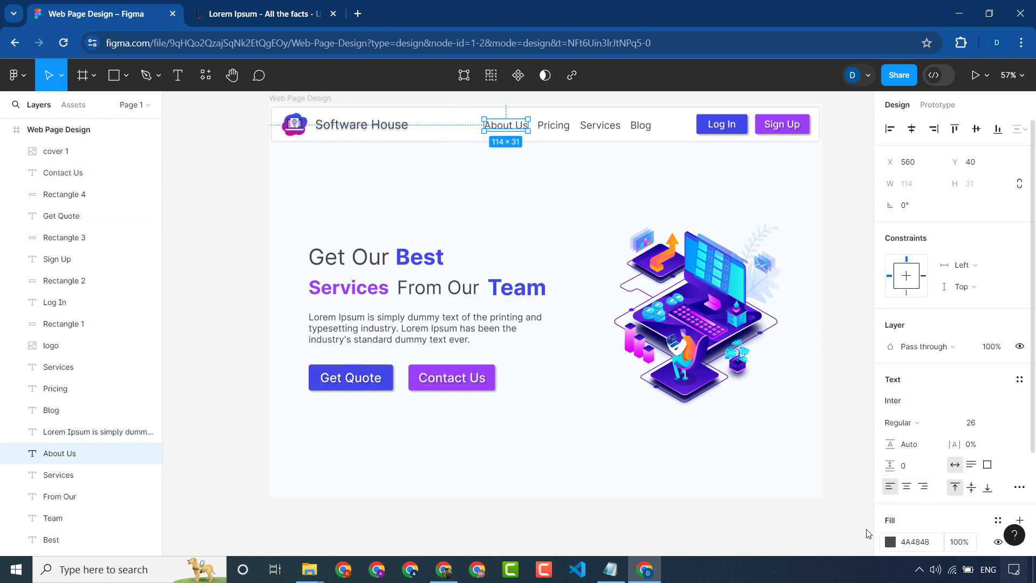
left_click(87, 215)
left_click(508, 132)
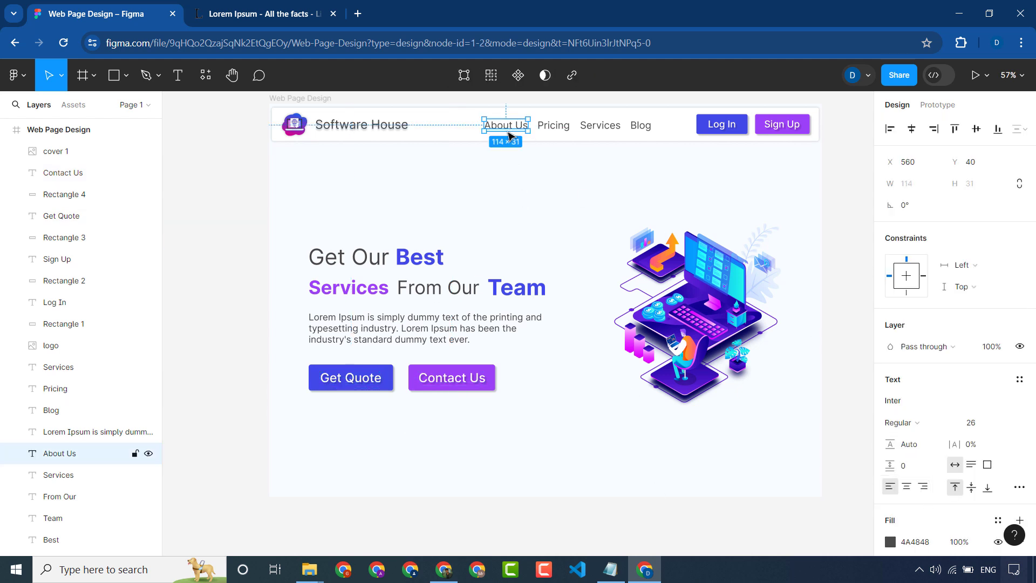
left_click(839, 514)
left_click(453, 377)
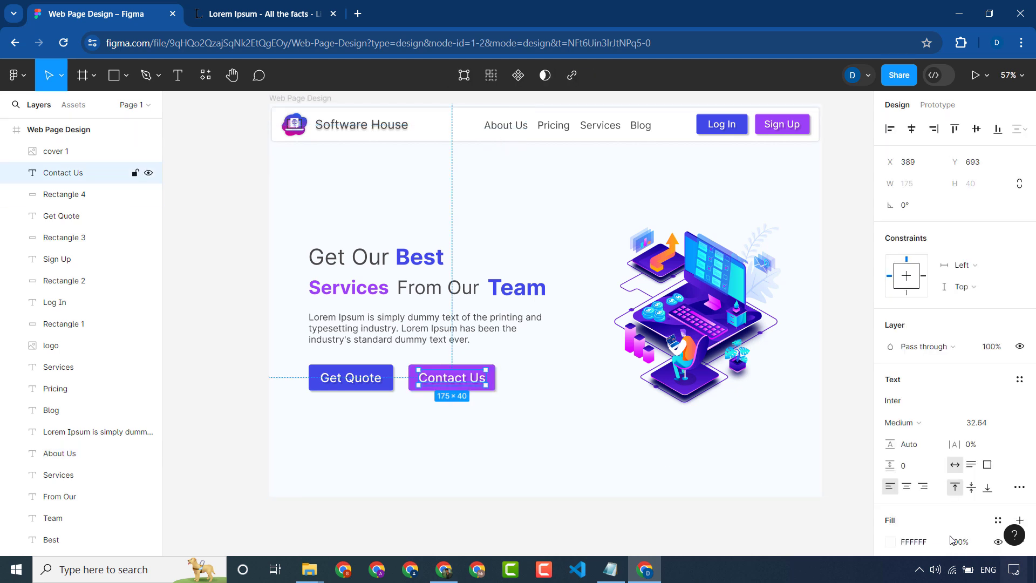
left_click(567, 453)
left_click(345, 372)
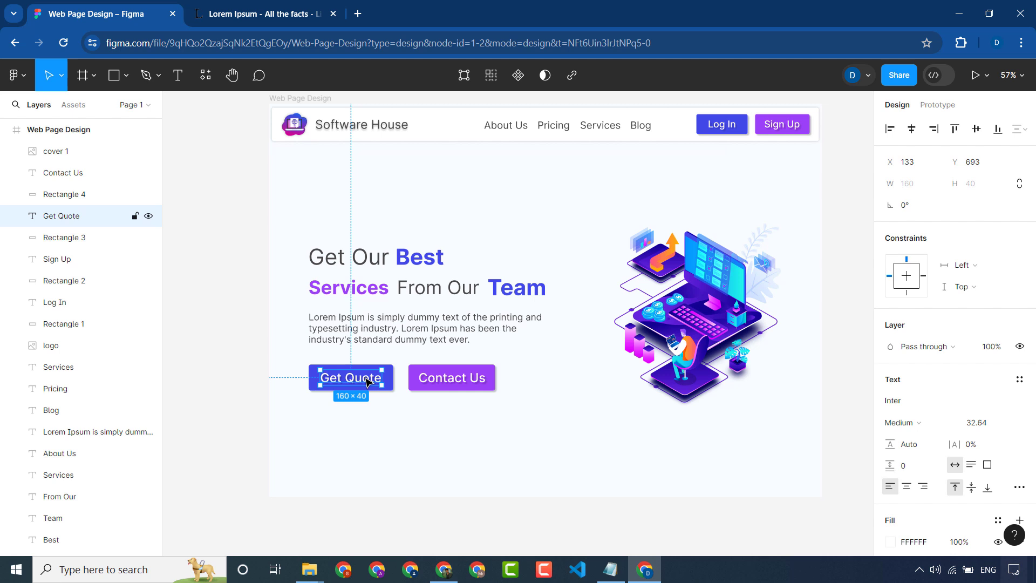
left_click(671, 173)
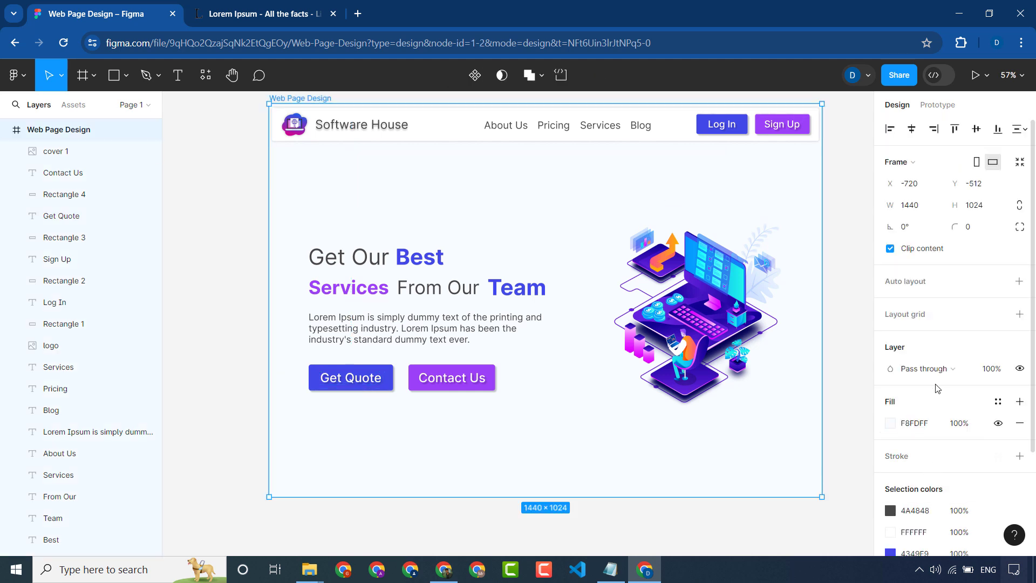
scroll(939, 459, "down", 2)
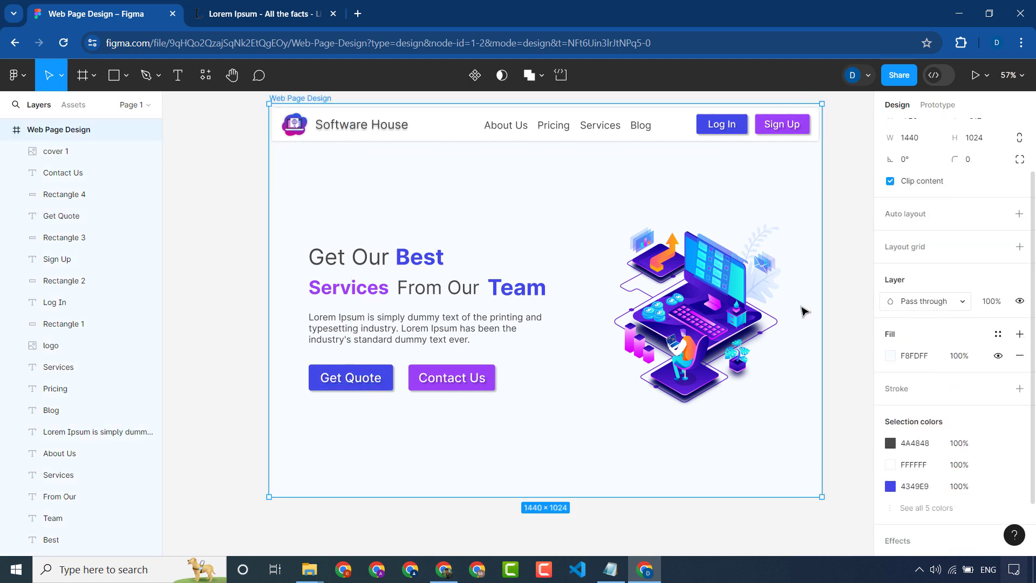
key("Escape")
- Search the fonts for "ope" and try out the Open Sans variants on the Contact Us button text
left_click(453, 377)
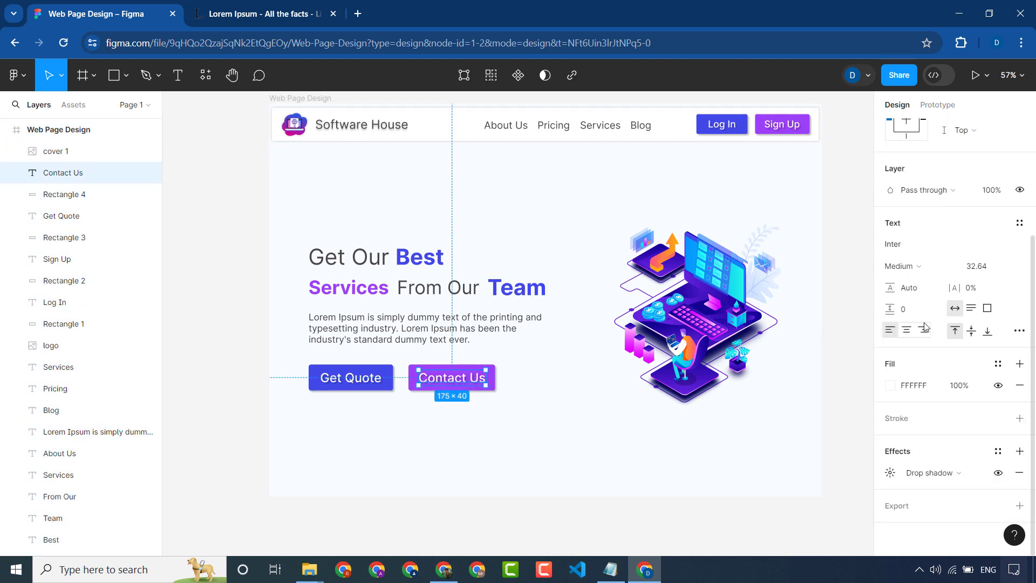
left_click(904, 245)
type("ope")
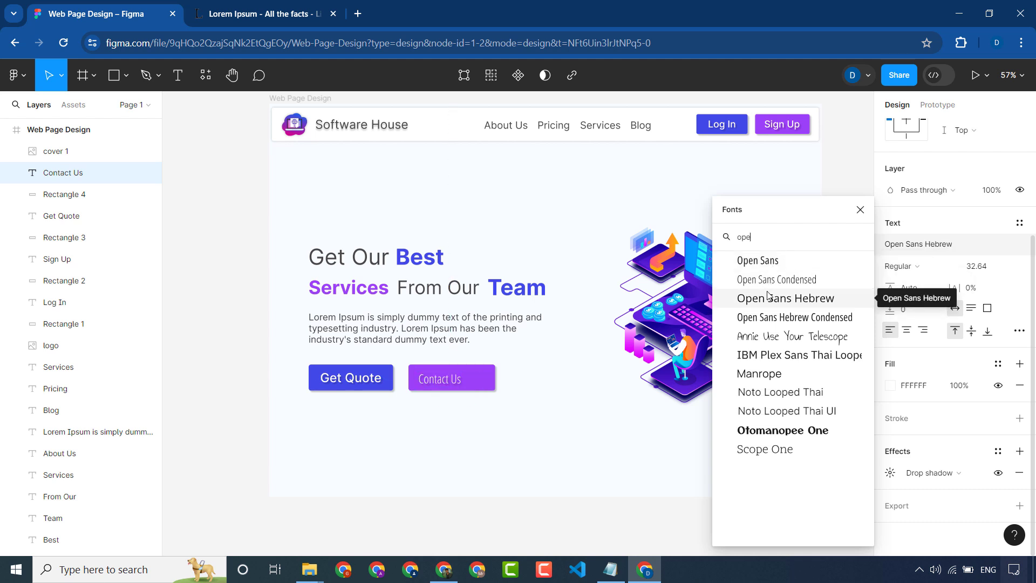
left_click(489, 215)
left_click(457, 382)
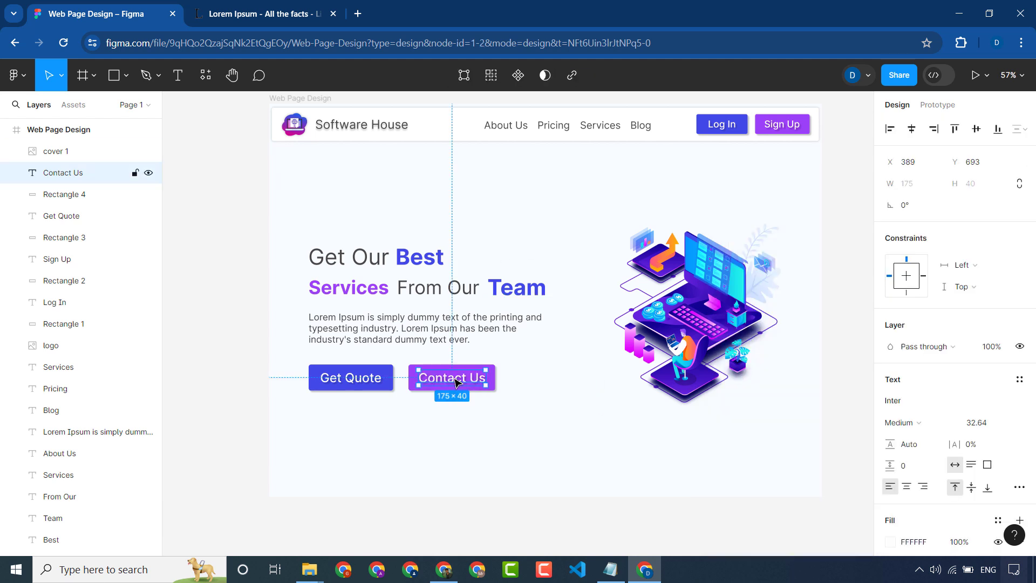
left_click(647, 446)
- Set the cover image's width to 600 with locked proportions and shift it up and closer to the hero text, inside the frame
scroll(793, 229, "up", 1)
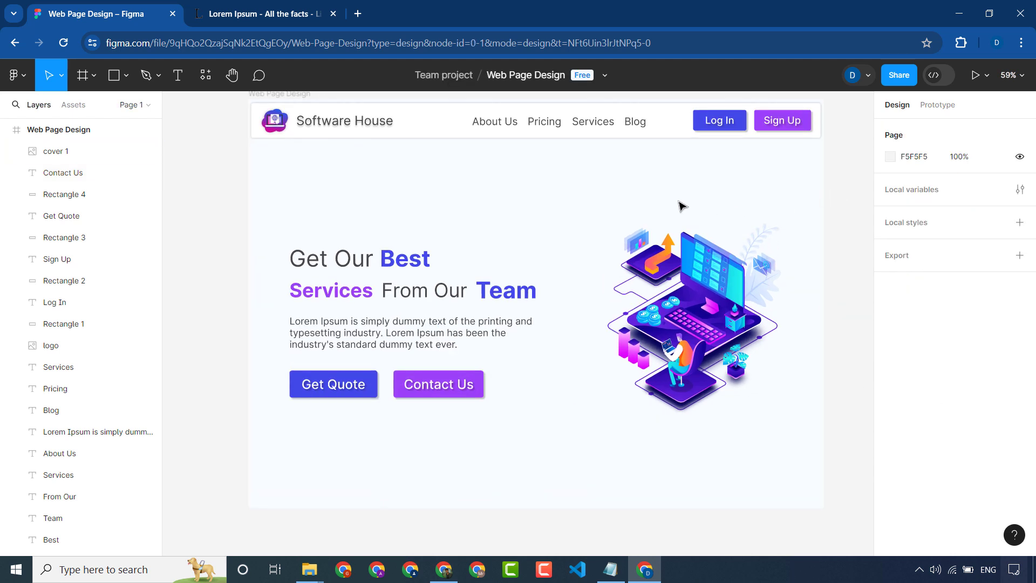
left_click(677, 238)
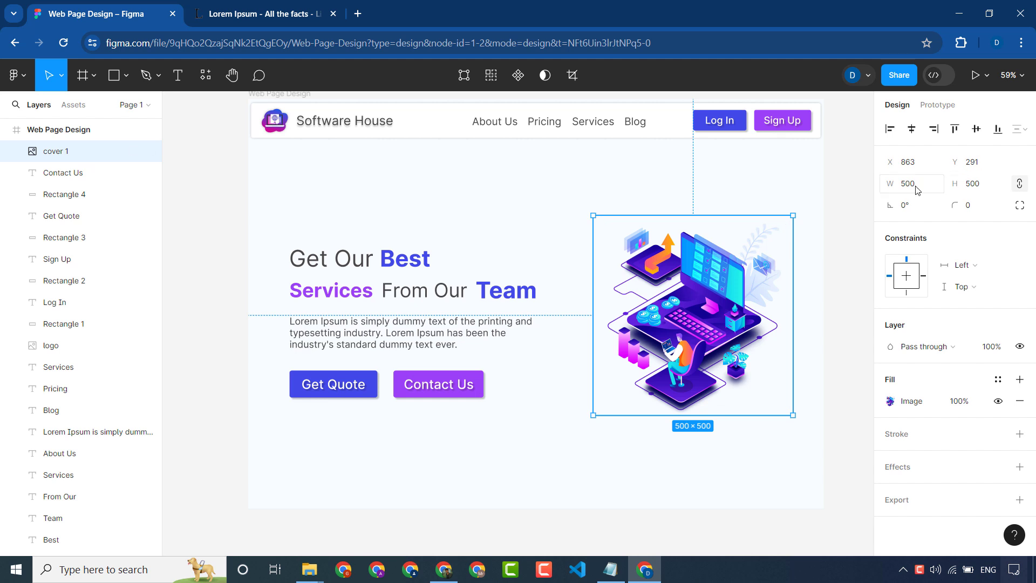
left_click(914, 188)
type("600")
key("Return")
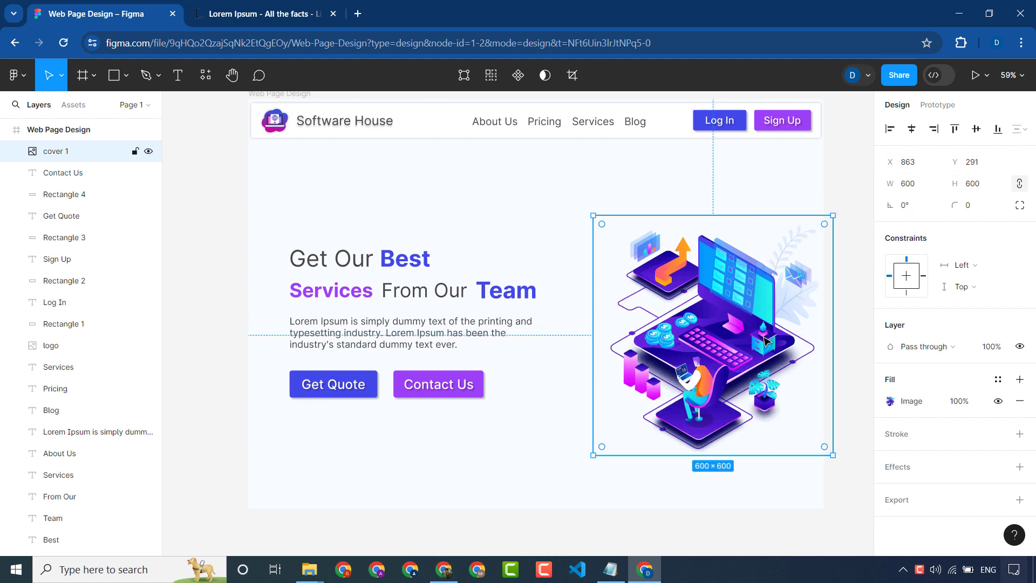
left_click_drag(769, 341, 744, 318)
left_click(860, 306)
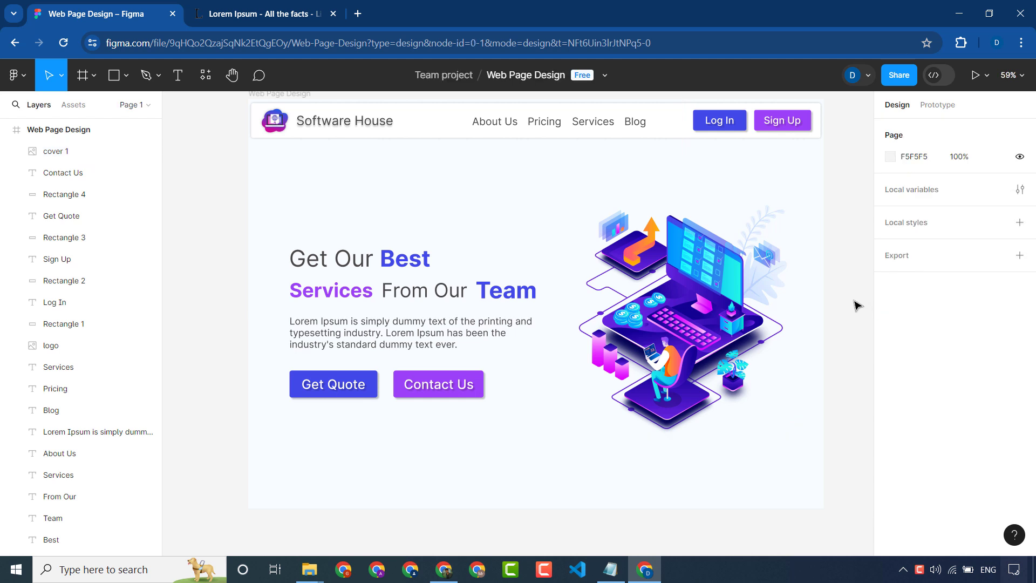